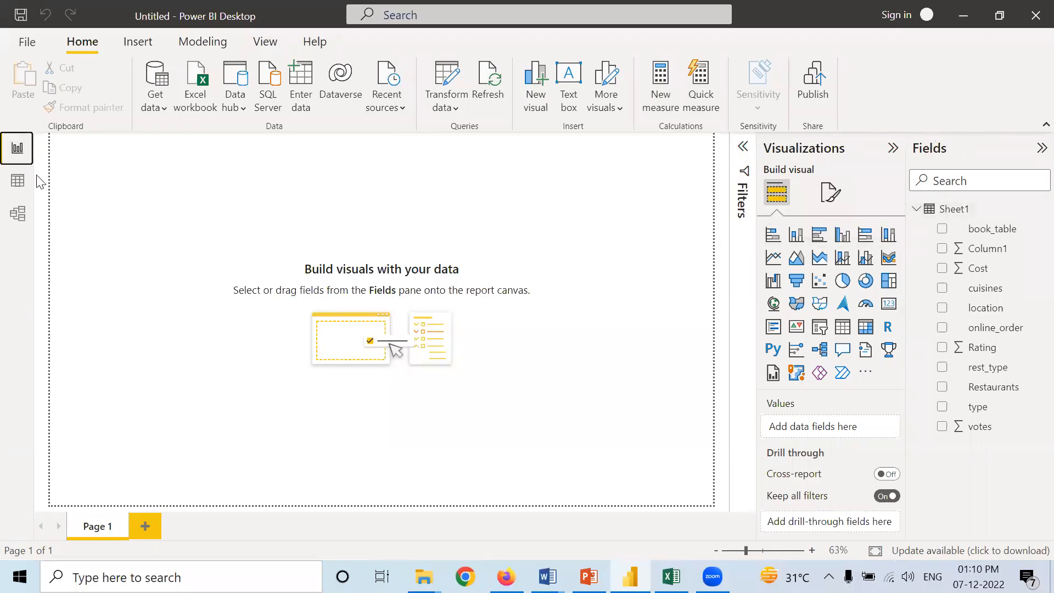
Open the Sheet1 data table and examine the distinct values in the online_order and book_table columns
{"action": "left_click", "coordinate": [11, 185]}
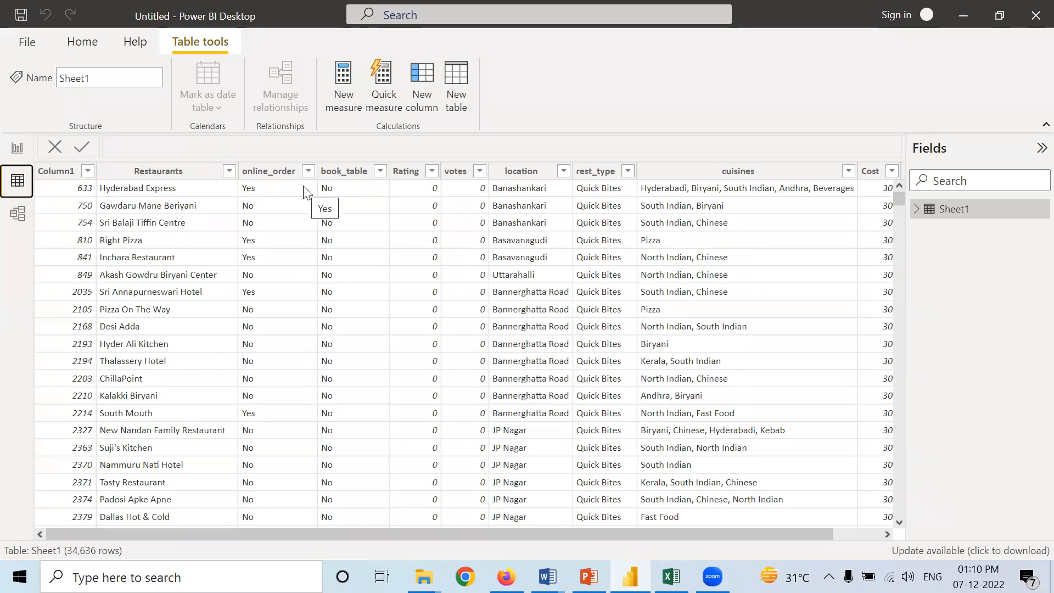
{"action": "left_click", "coordinate": [308, 171]}
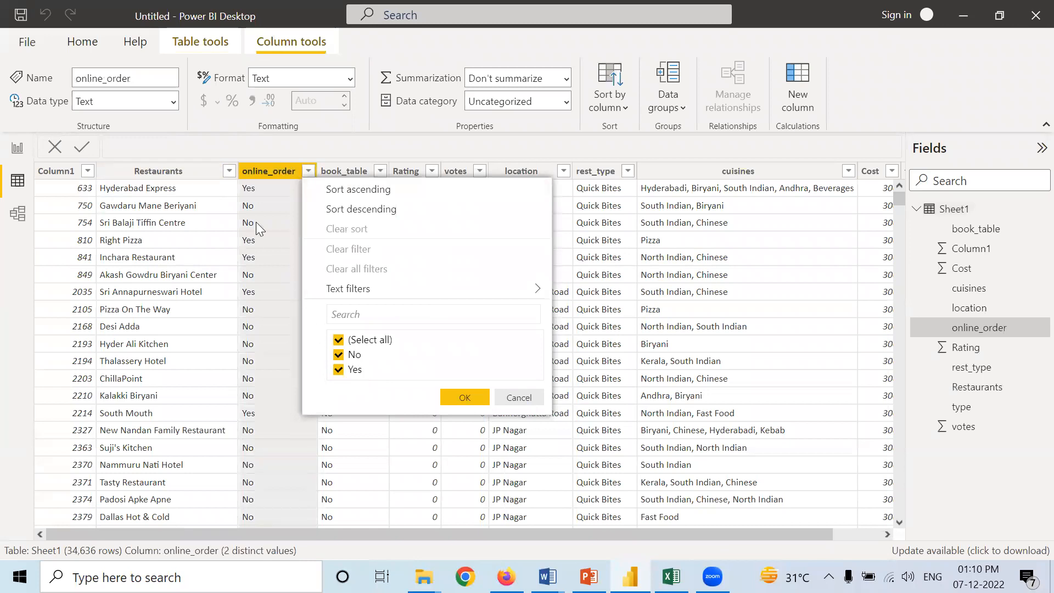
{"action": "left_click", "coordinate": [380, 171]}
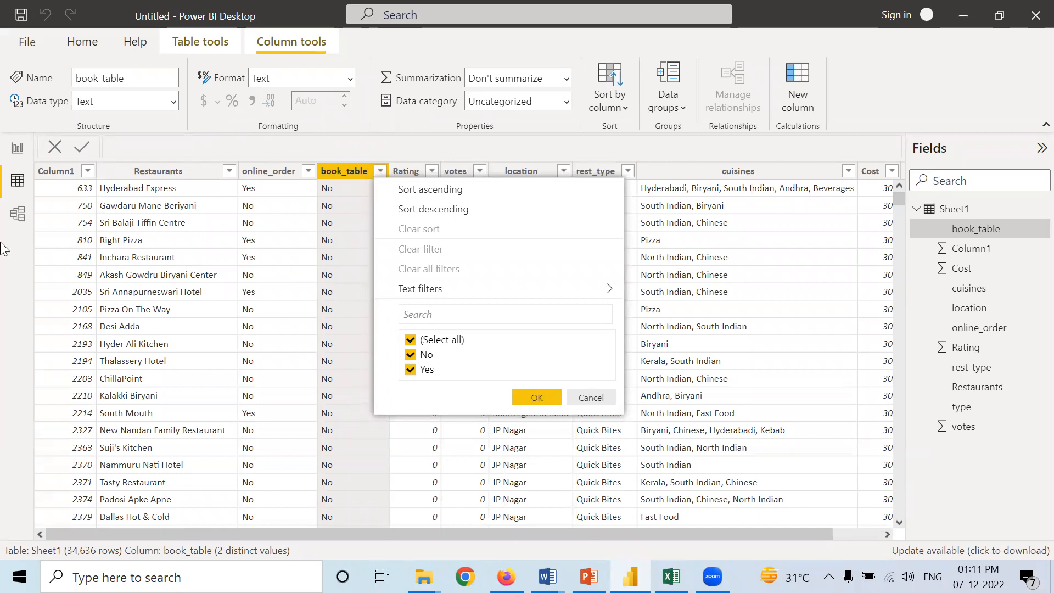
{"action": "left_click", "coordinate": [25, 229]}
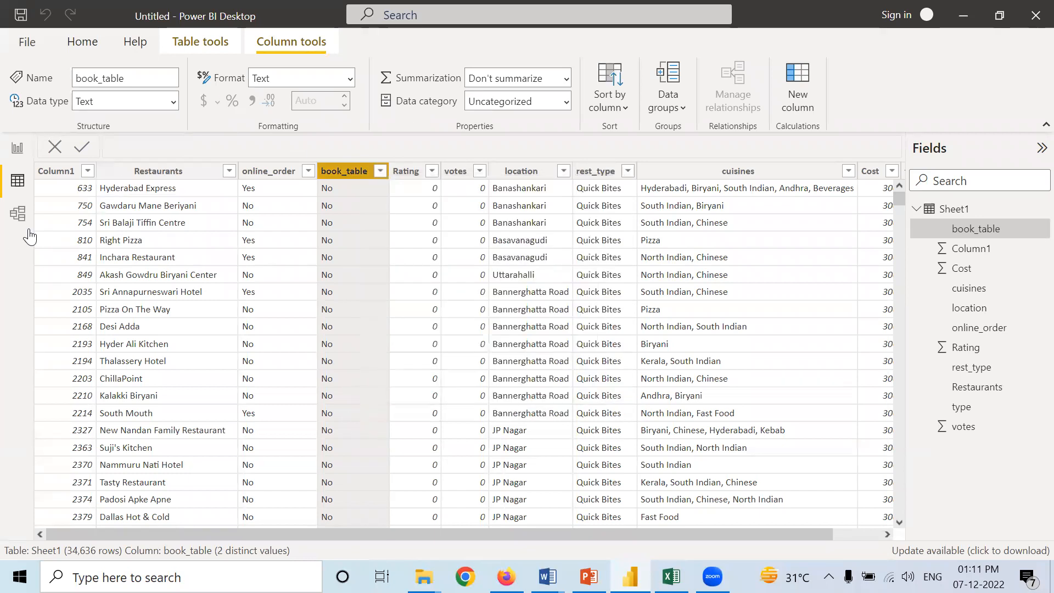
Examine the full lists of distinct values in the Rating and votes columns
{"action": "left_click", "coordinate": [431, 174]}
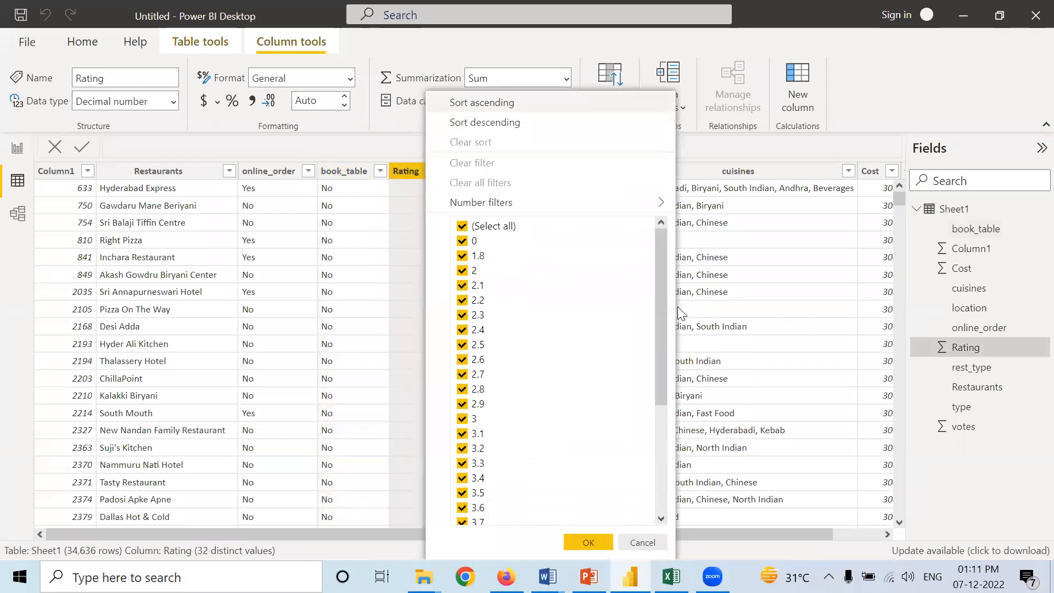
{"action": "left_click_drag", "start_coordinate": [661, 311], "coordinate": [638, 321]}
{"action": "left_click_drag", "start_coordinate": [662, 309], "coordinate": [662, 467]}
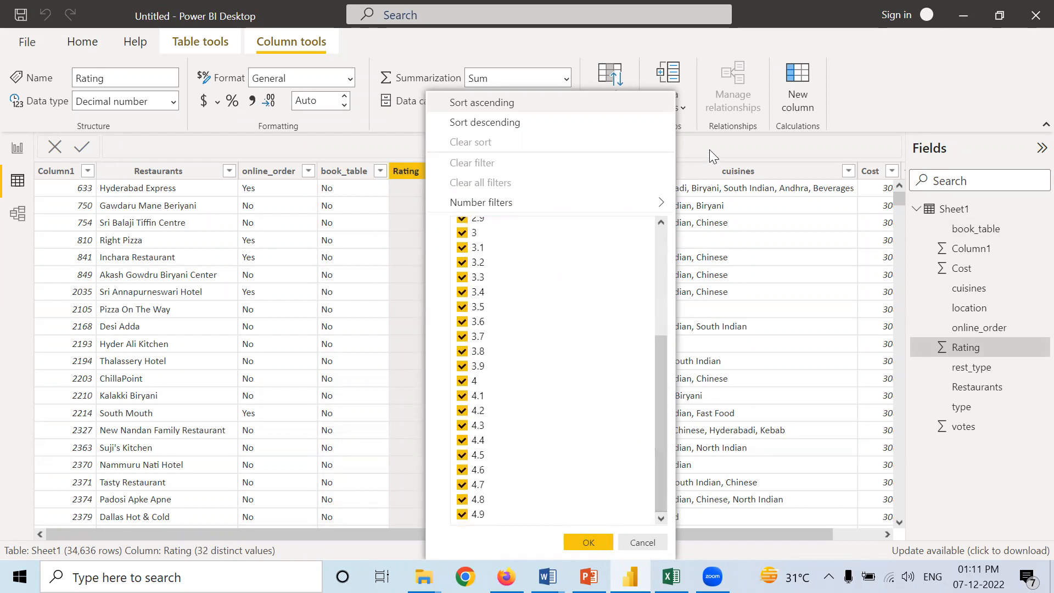
{"action": "left_click", "coordinate": [709, 149]}
{"action": "left_click", "coordinate": [478, 171]}
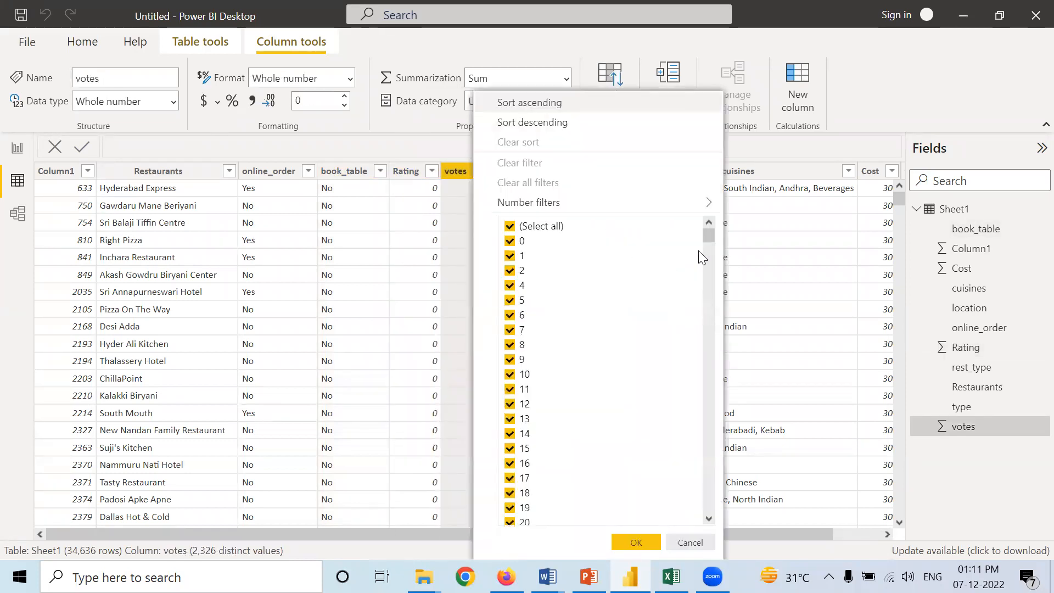
{"action": "left_click_drag", "start_coordinate": [707, 234], "coordinate": [718, 521]}
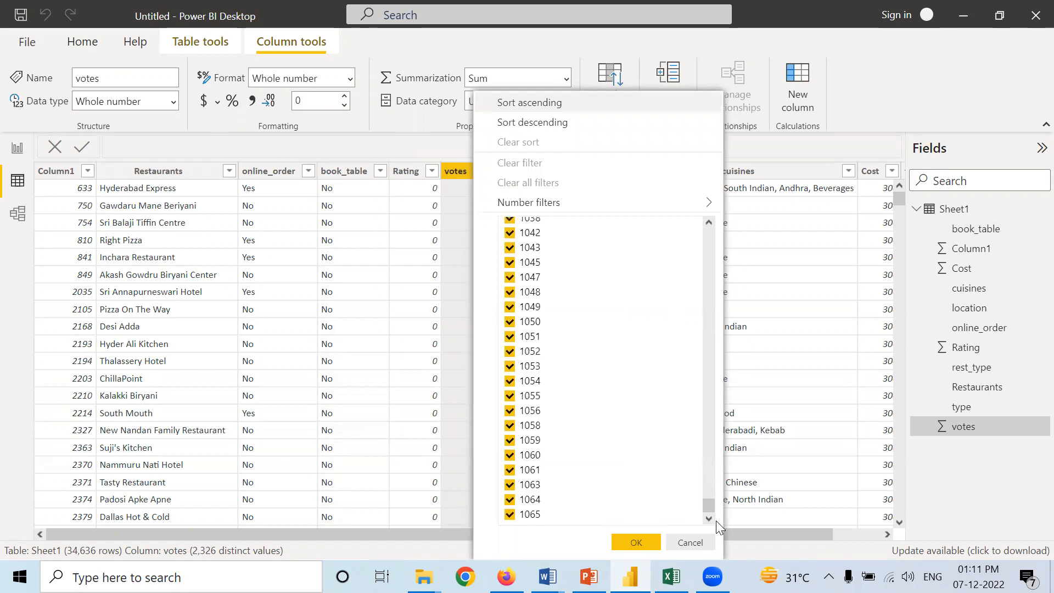
{"action": "left_click", "coordinate": [880, 82]}
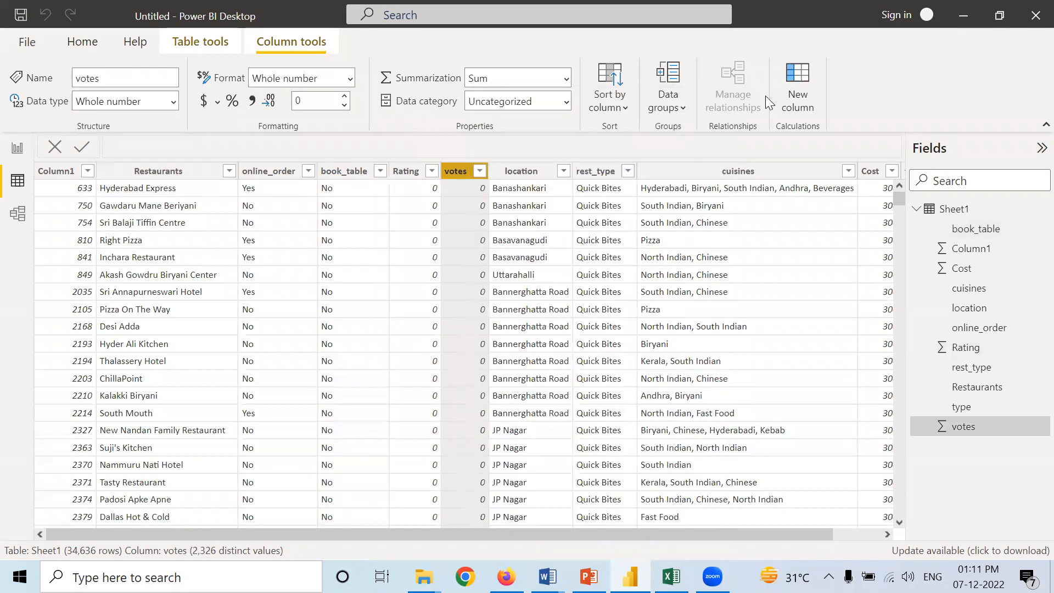
Look through the distinct values in the location column
{"action": "left_click", "coordinate": [564, 171]}
{"action": "mouse_move", "coordinate": [565, 178]}
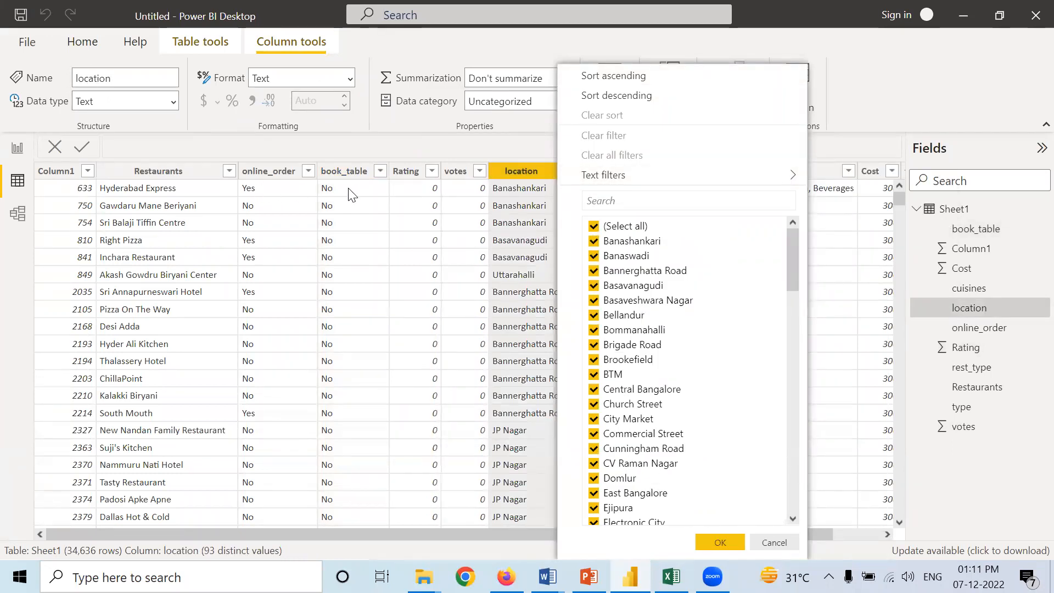
{"action": "left_click_drag", "start_coordinate": [793, 272], "coordinate": [784, 502]}
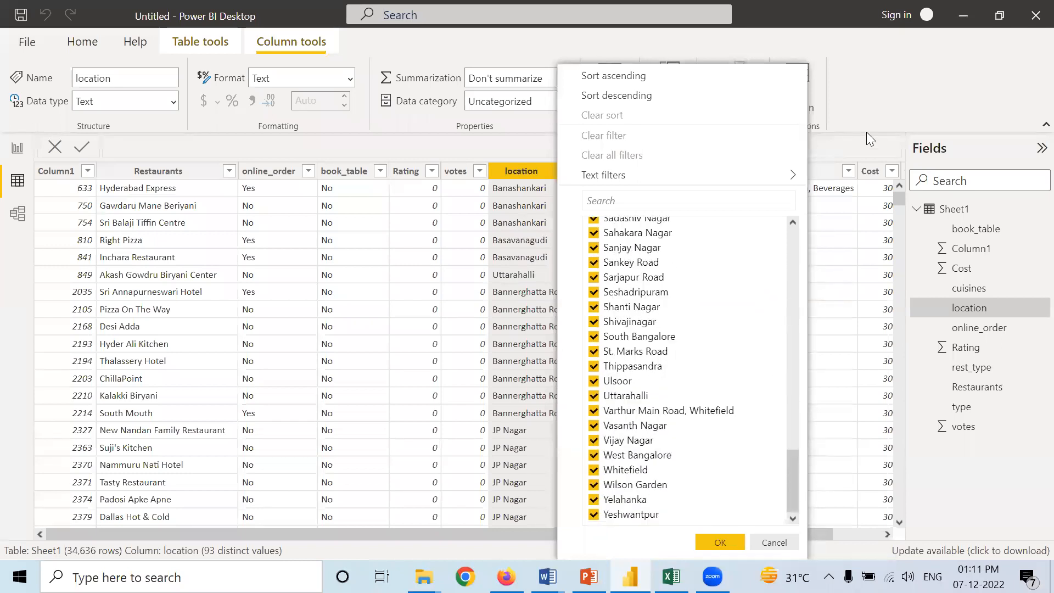
{"action": "left_click", "coordinate": [875, 92]}
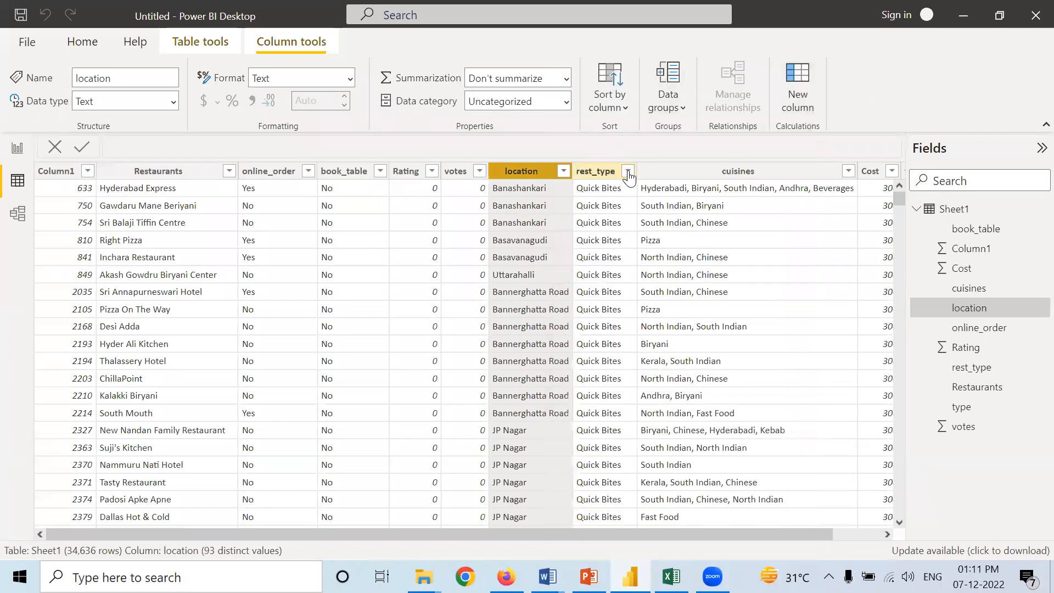
Compare the distinct values of the type column with those of the rest_type column
{"action": "left_click_drag", "start_coordinate": [752, 535], "coordinate": [857, 534]}
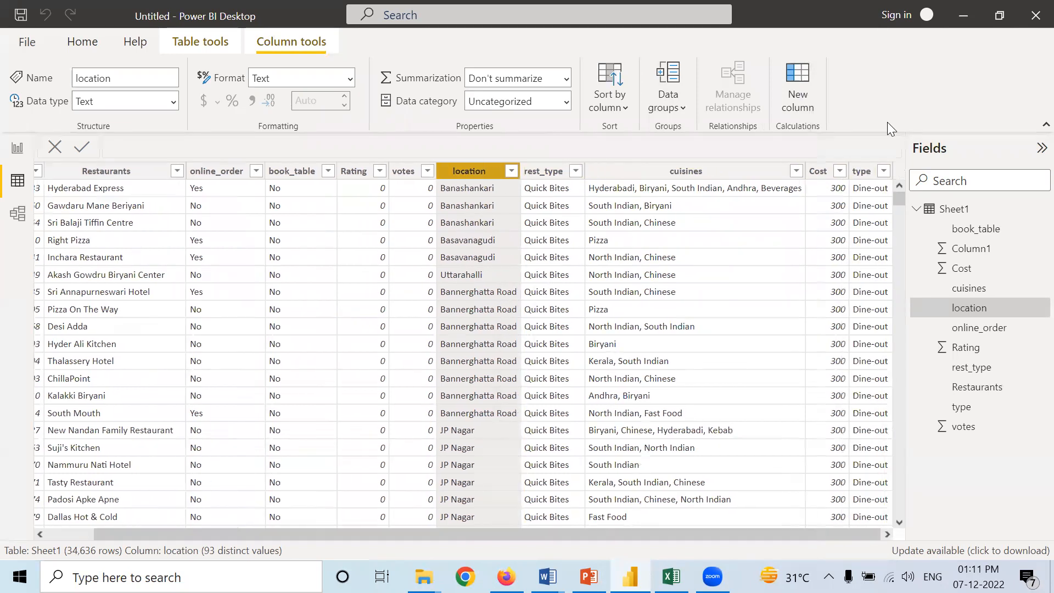
{"action": "left_click", "coordinate": [883, 171]}
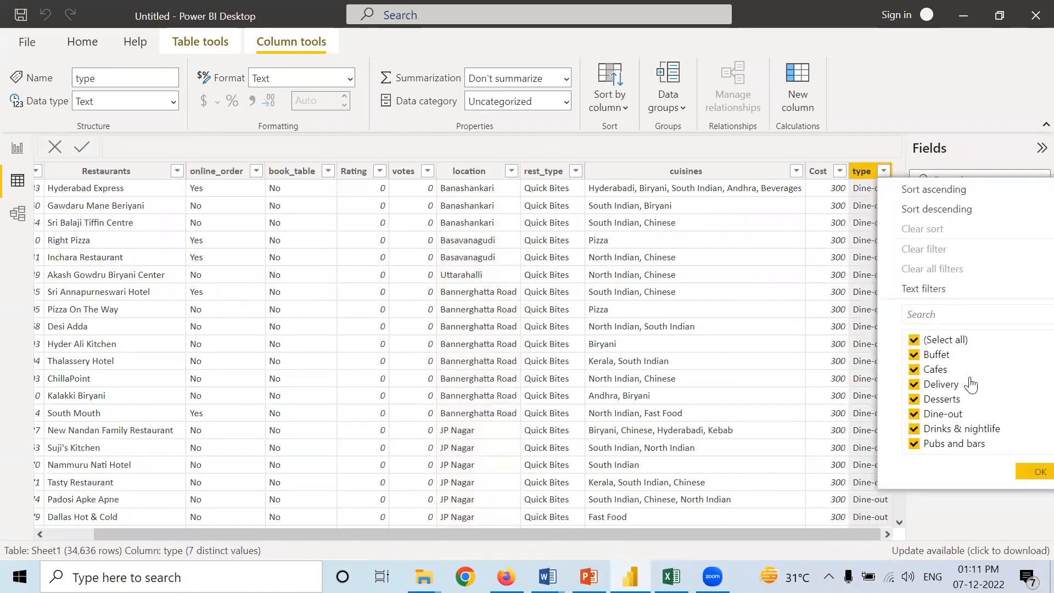
{"action": "left_click", "coordinate": [576, 171]}
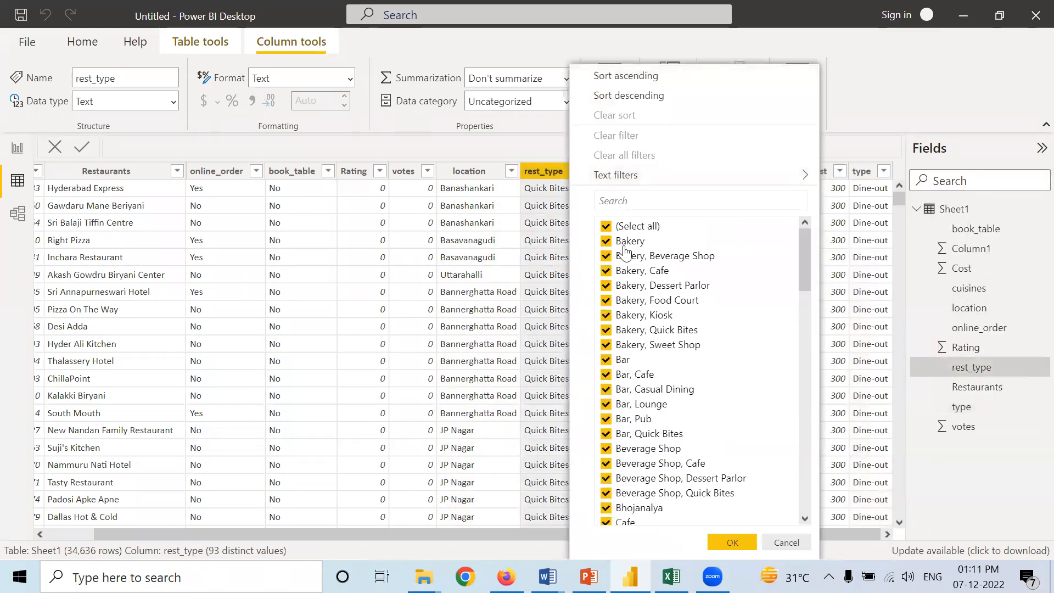
{"action": "left_click", "coordinate": [885, 175]}
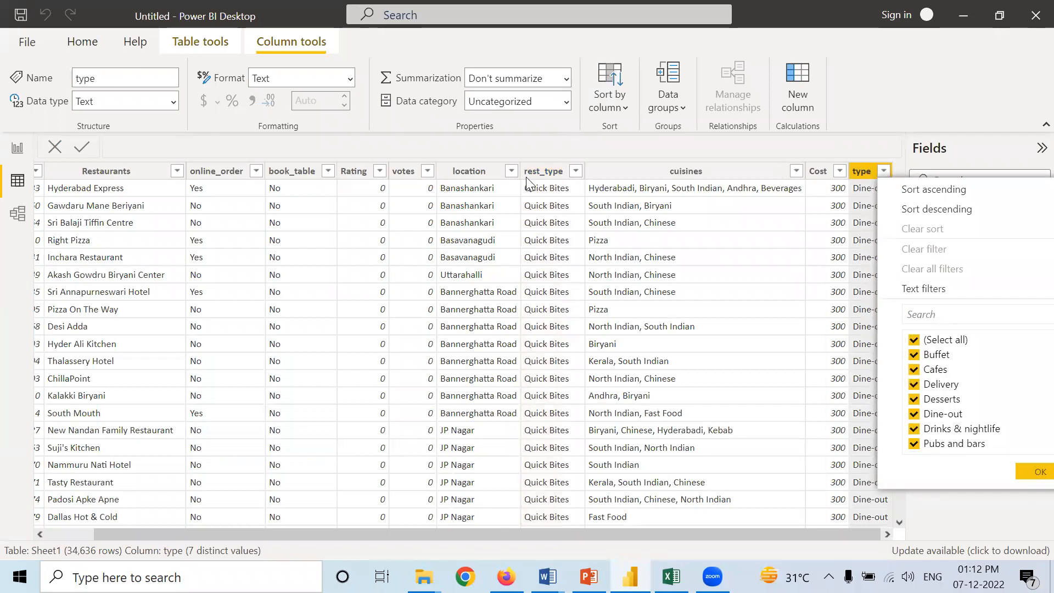
{"action": "left_click", "coordinate": [576, 173]}
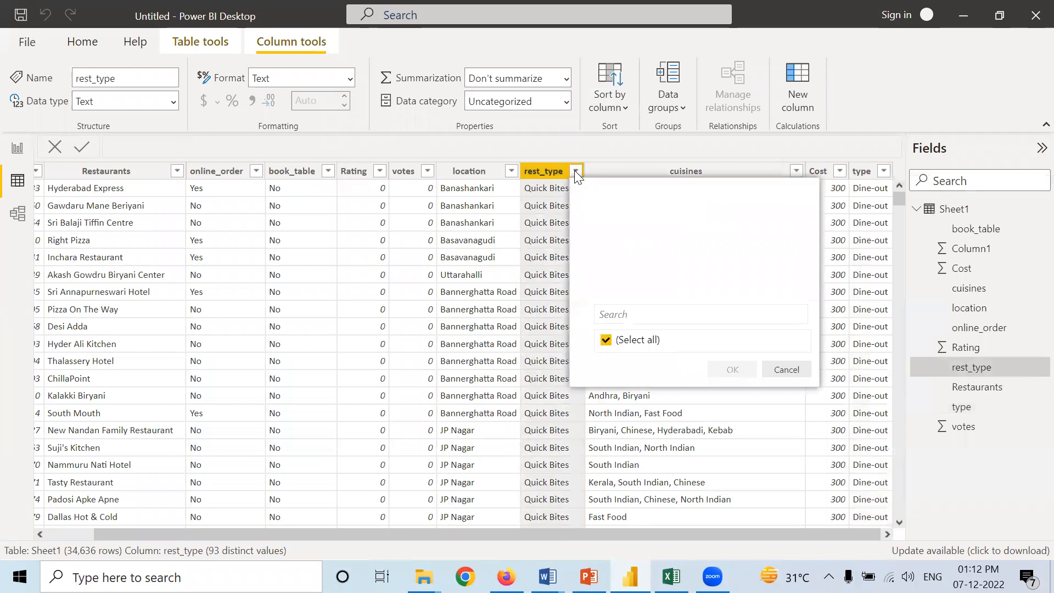
{"action": "scroll", "coordinate": [622, 284], "scroll_direction": "down", "scroll_amount": 3}
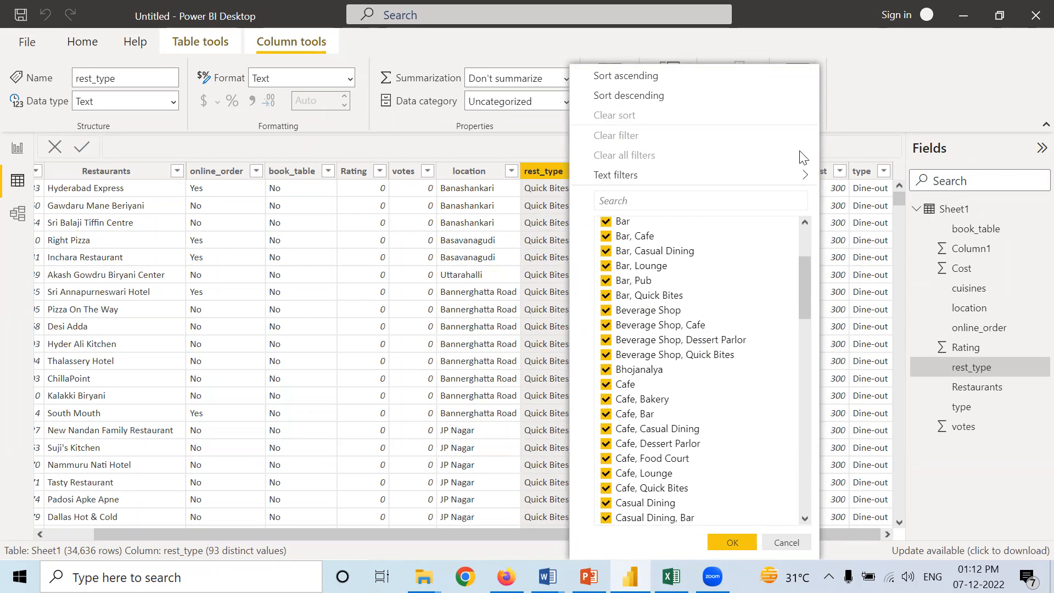
{"action": "left_click", "coordinate": [864, 72]}
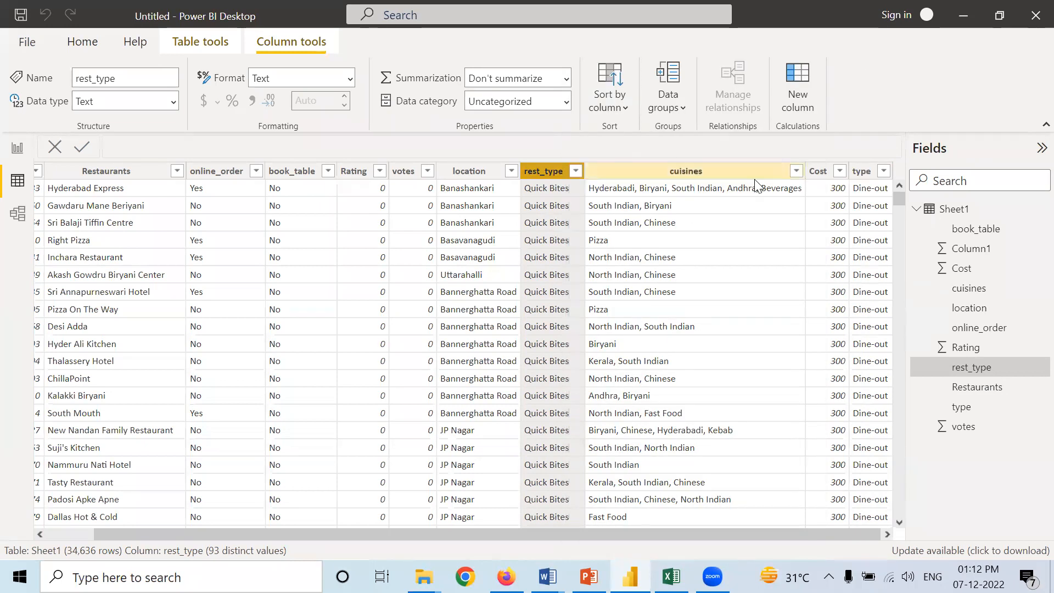
Review the distinct values listed in the cuisines and Cost columns
{"action": "left_click", "coordinate": [797, 172]}
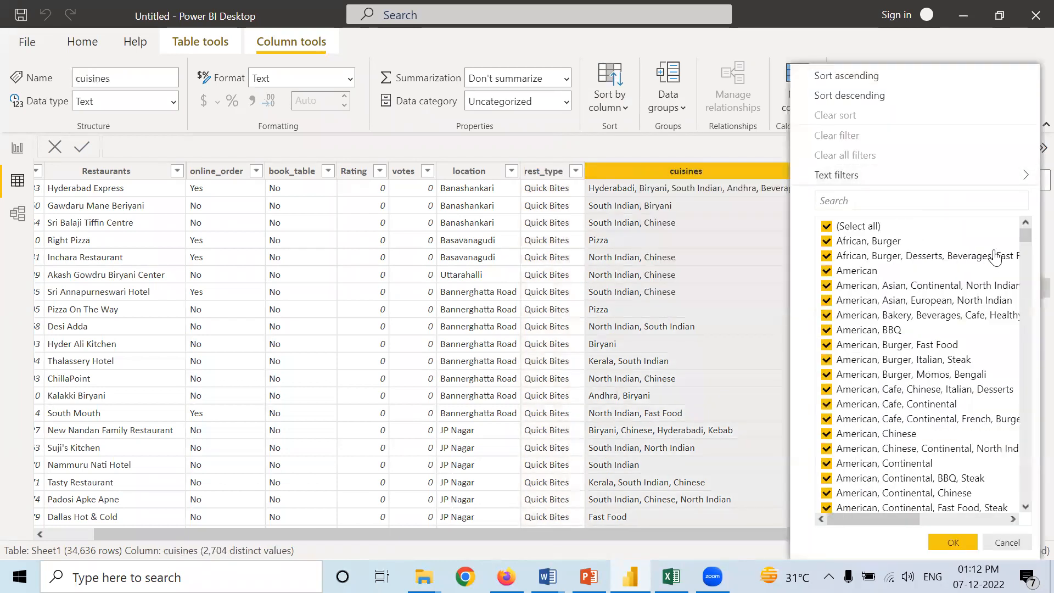
{"action": "left_click_drag", "start_coordinate": [1021, 232], "coordinate": [791, 48]}
{"action": "left_click", "coordinate": [791, 48]}
{"action": "left_click", "coordinate": [838, 172]}
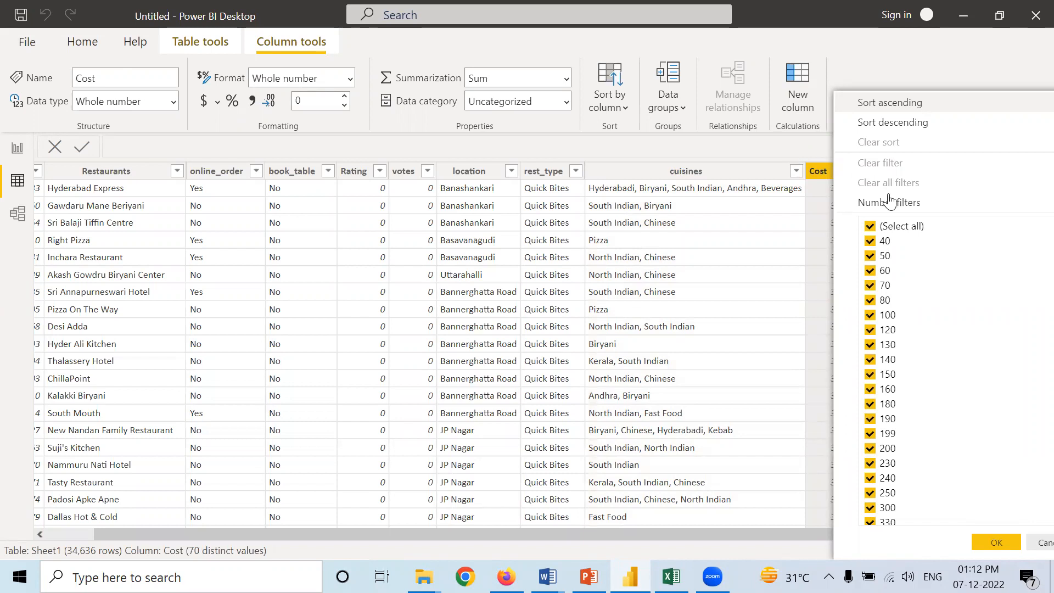
{"action": "scroll", "coordinate": [884, 253], "scroll_direction": "down", "scroll_amount": 15}
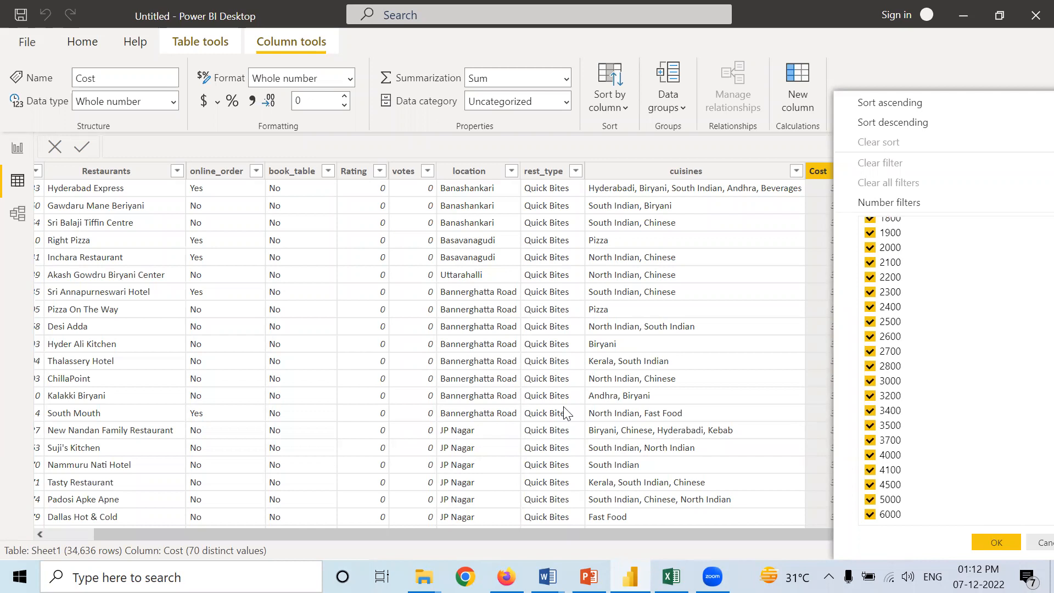
{"action": "left_click", "coordinate": [780, 140]}
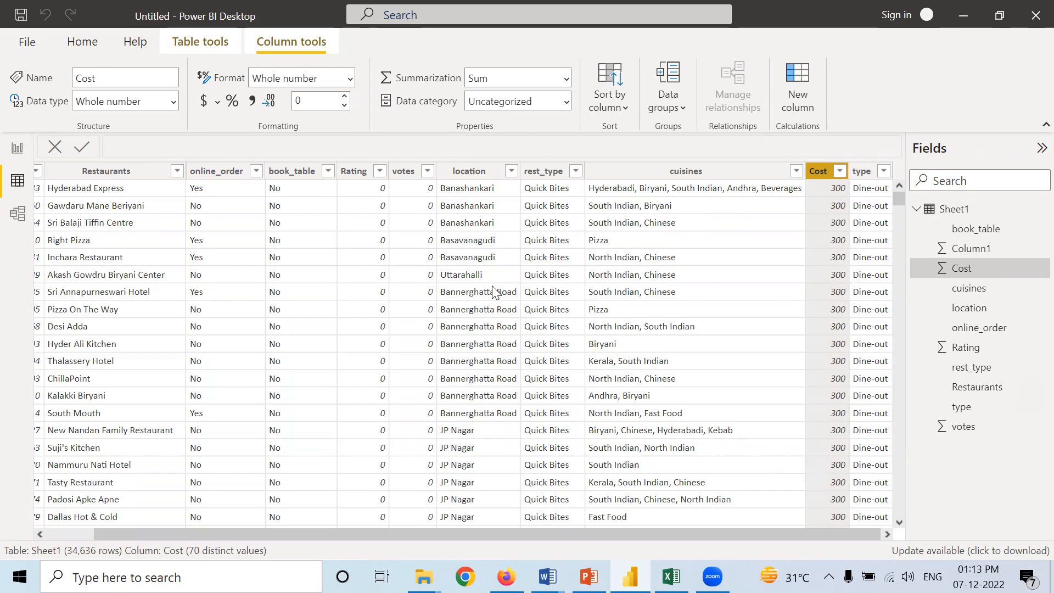
Add a stacked column chart to report Page 1 and enlarge it to nearly three times its width and about twice its height
{"action": "left_click", "coordinate": [16, 148]}
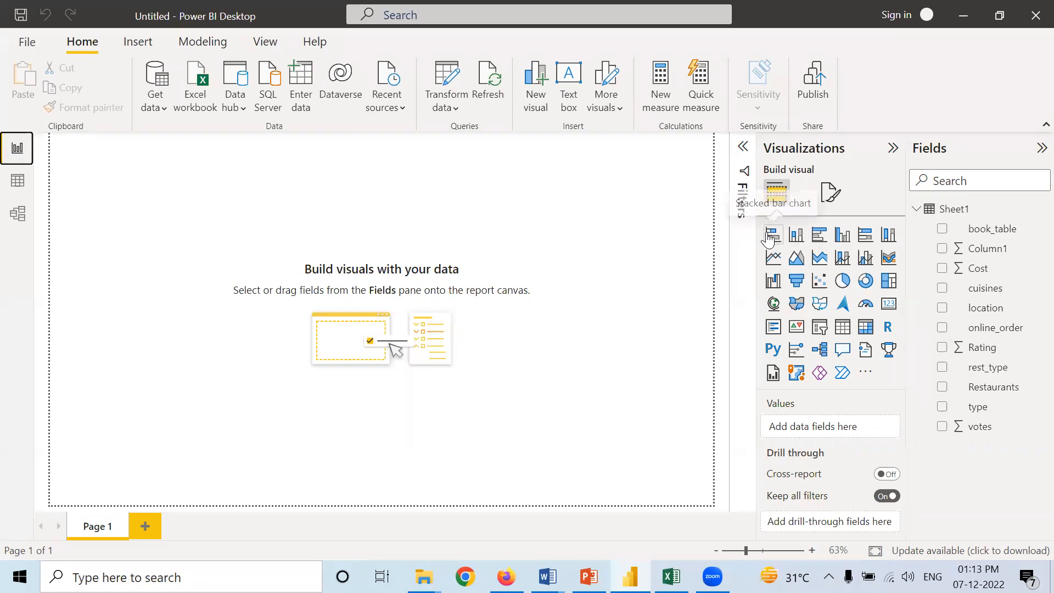
{"action": "left_click", "coordinate": [798, 235]}
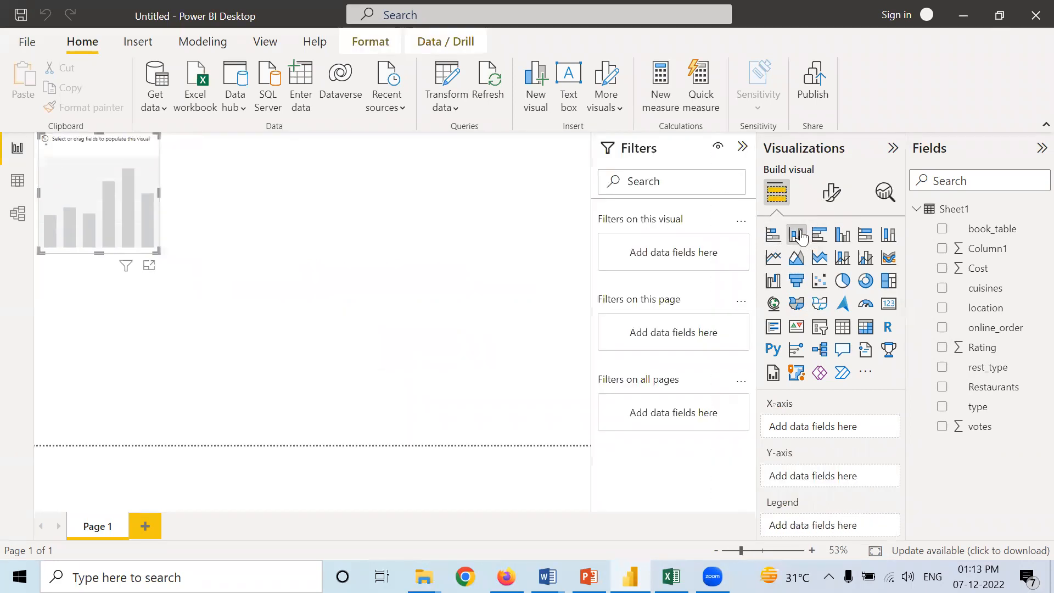
{"action": "left_click_drag", "start_coordinate": [158, 246], "coordinate": [382, 391]}
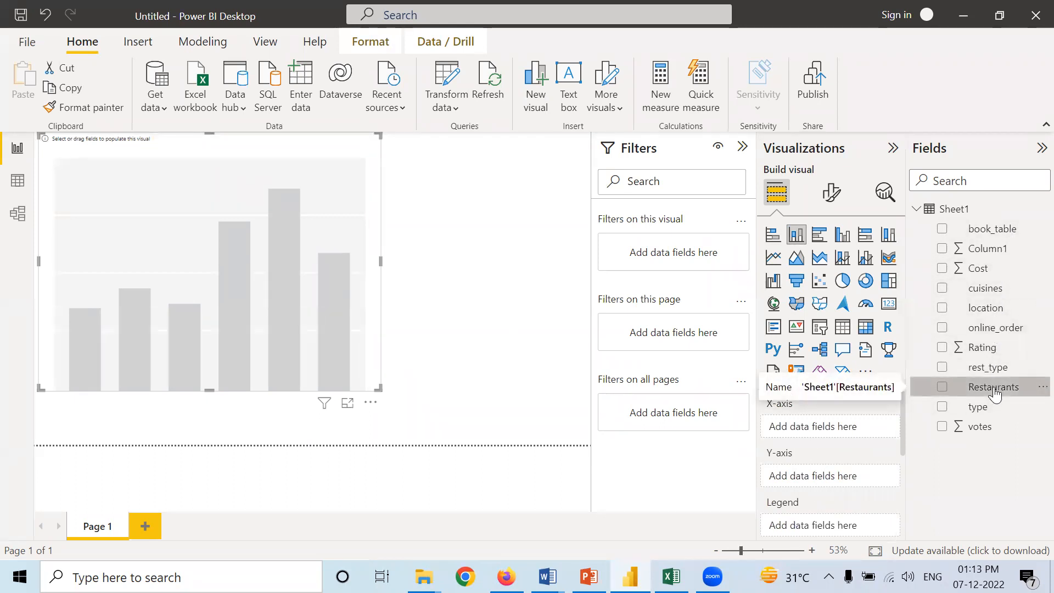
Assign Restaurants to the chart's X-axis and Rating to its Y-axis, and view the aggregation options for Rating
{"action": "left_click_drag", "start_coordinate": [995, 394], "coordinate": [837, 426]}
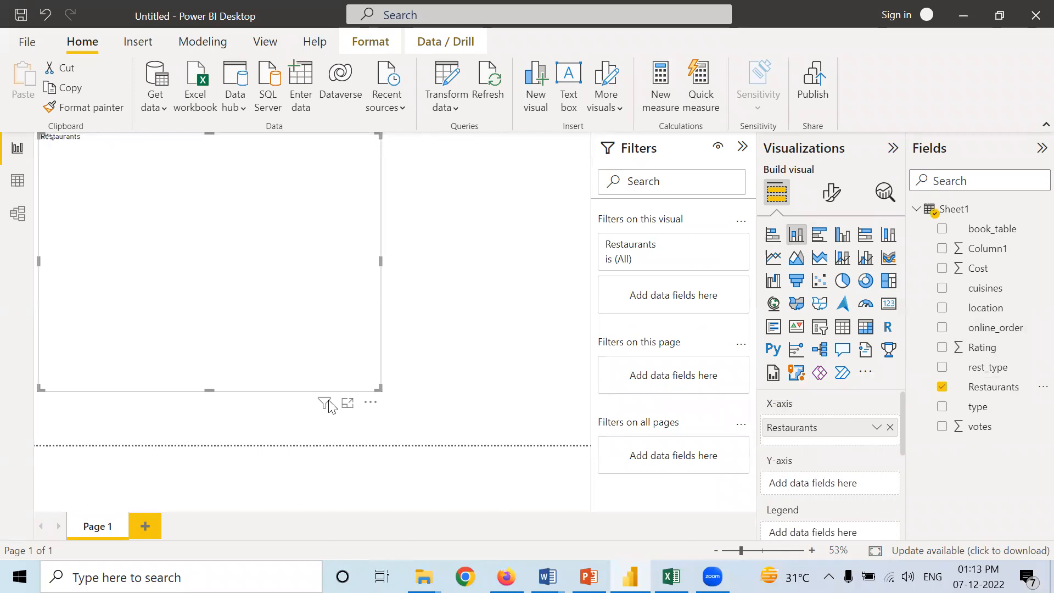
{"action": "mouse_move", "coordinate": [324, 403]}
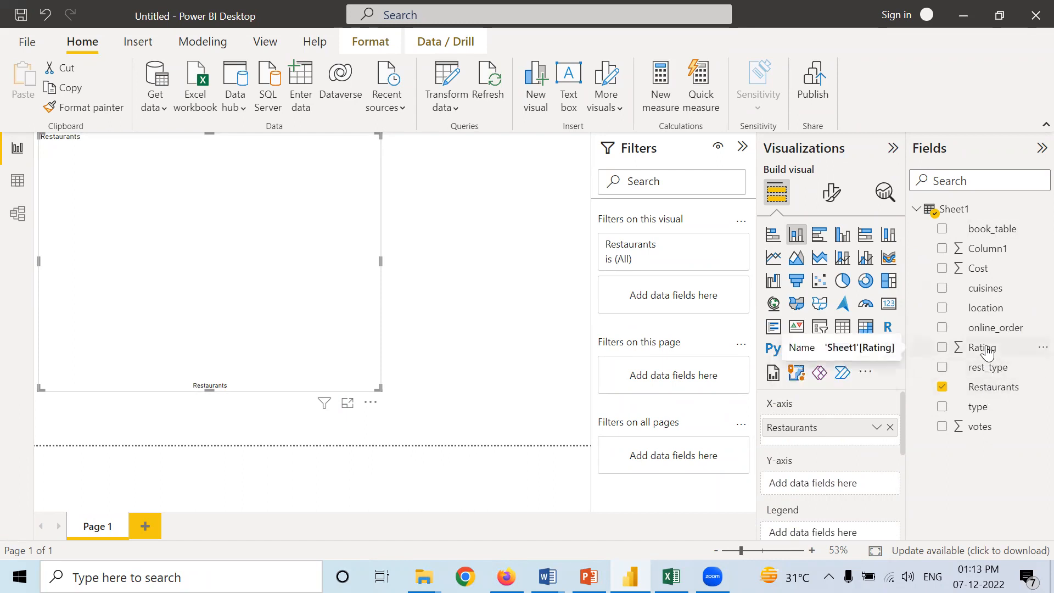
{"action": "left_click_drag", "start_coordinate": [987, 352], "coordinate": [829, 487]}
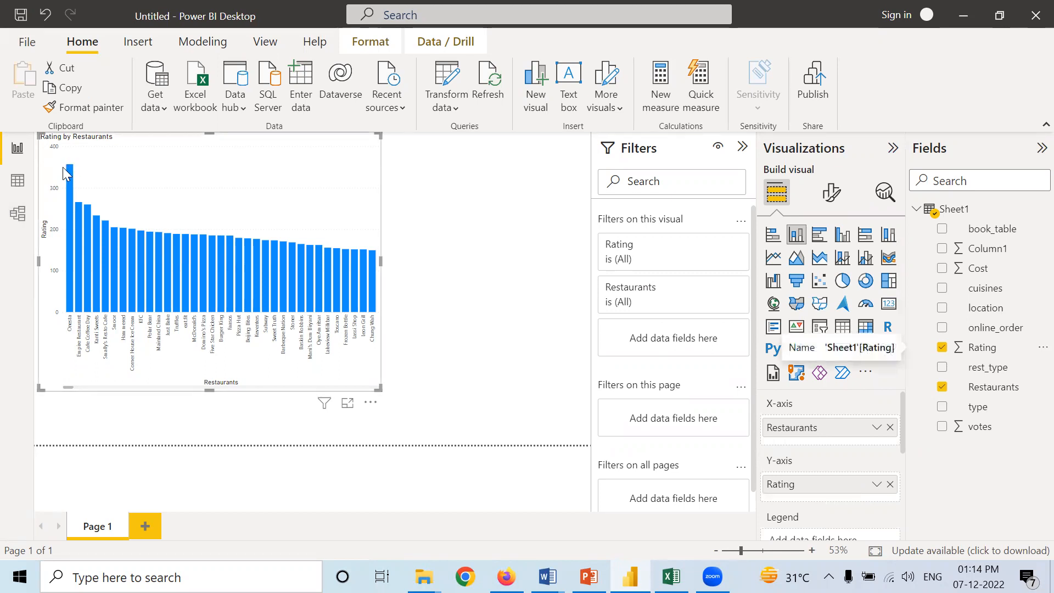
{"action": "right_click", "coordinate": [844, 485]}
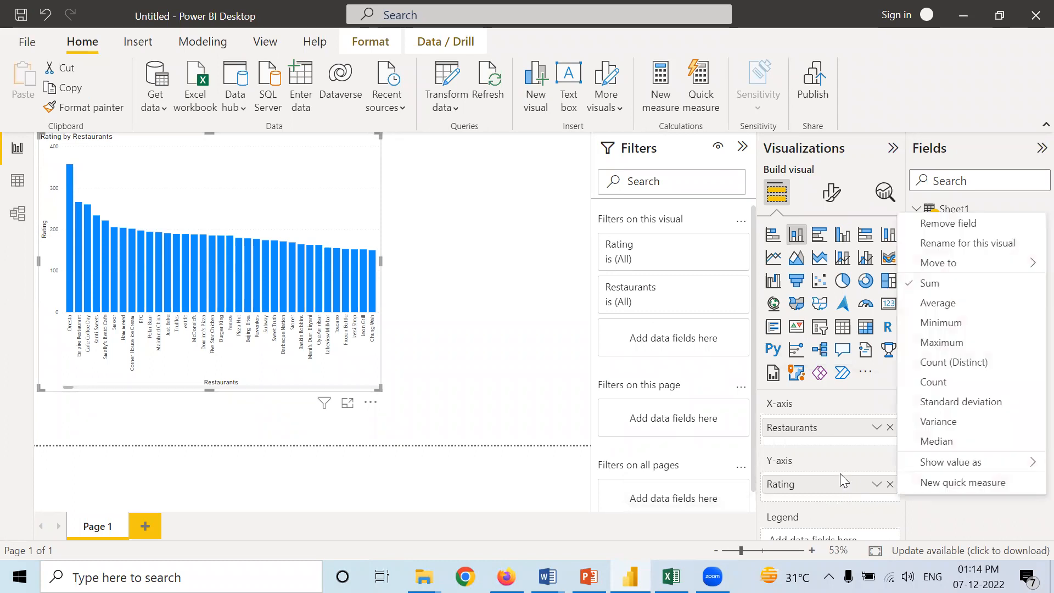
{"action": "left_click", "coordinate": [522, 368]}
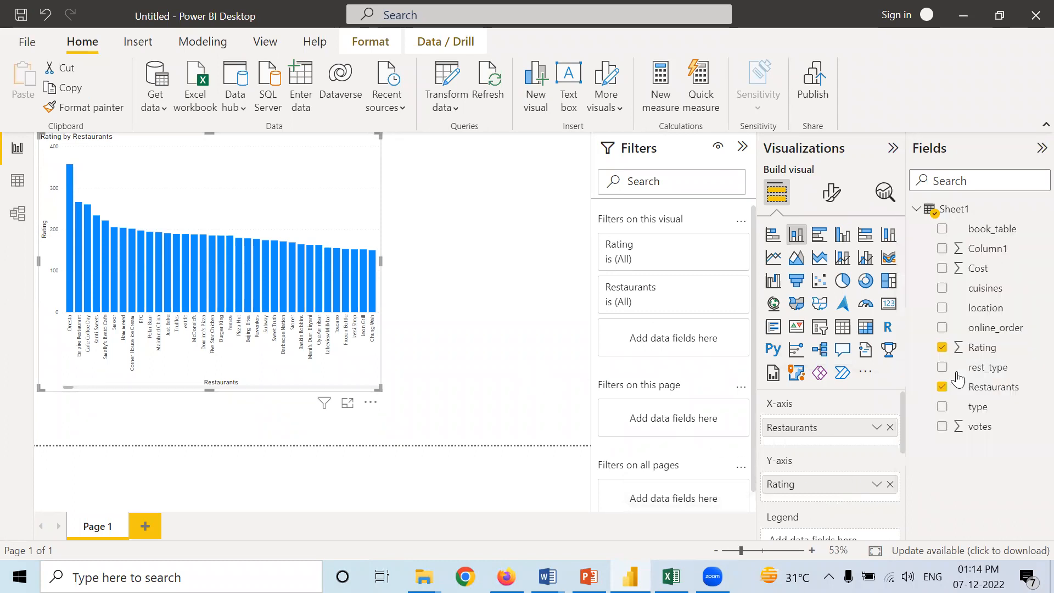
Replace Restaurants with type on the chart's X-axis and inspect the Rating values of the columns
{"action": "left_click", "coordinate": [890, 427]}
{"action": "left_click_drag", "start_coordinate": [993, 405], "coordinate": [862, 429]}
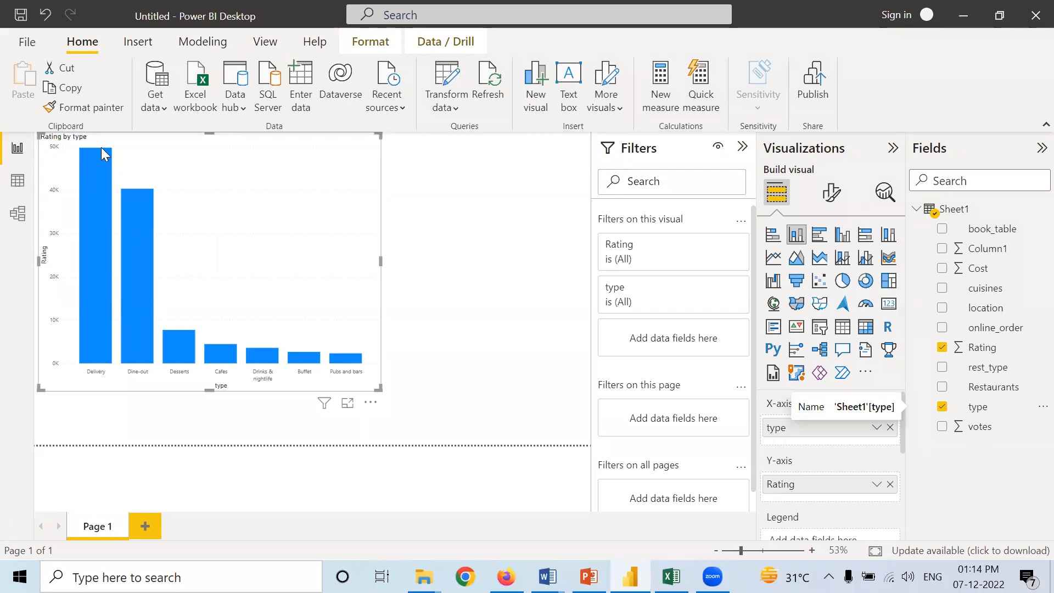
{"action": "mouse_move", "coordinate": [107, 158]}
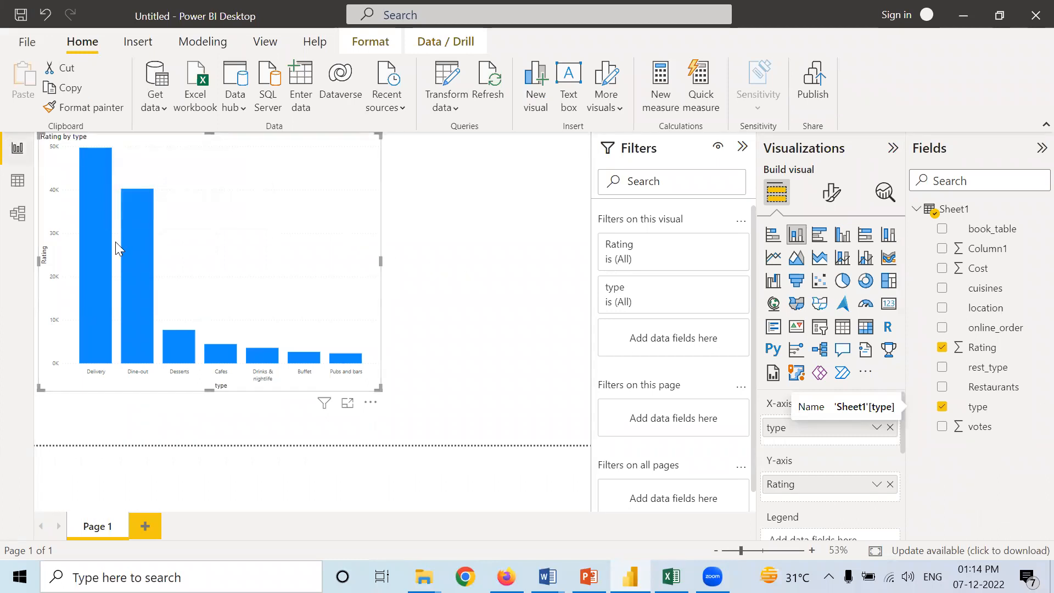
{"action": "mouse_move", "coordinate": [123, 346]}
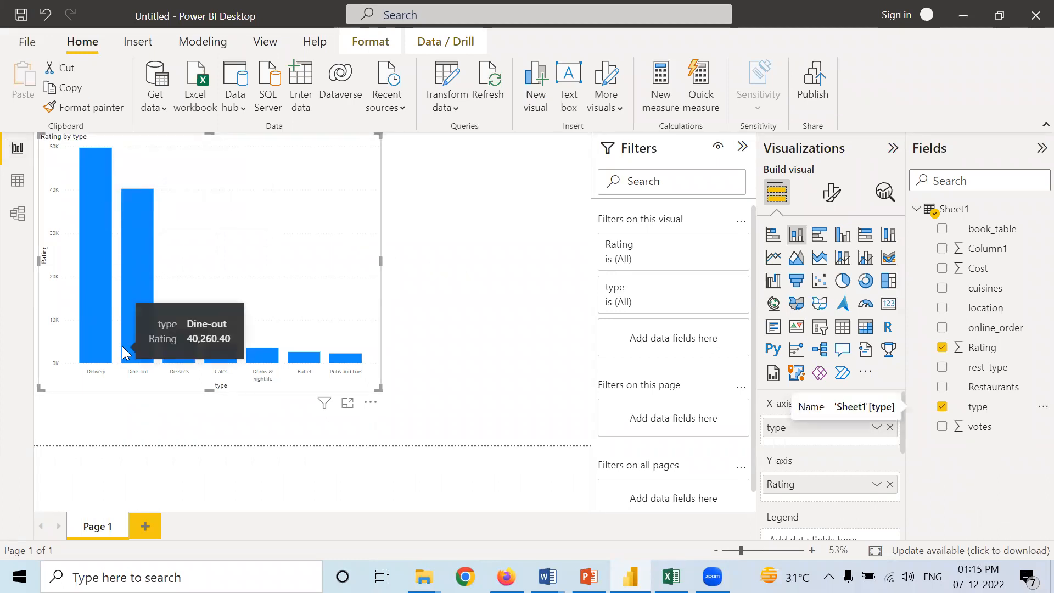
Change the aggregation of Rating on the chart's Y-axis to Average and inspect the average rating of Drinks & nightlife
{"action": "right_click", "coordinate": [820, 486]}
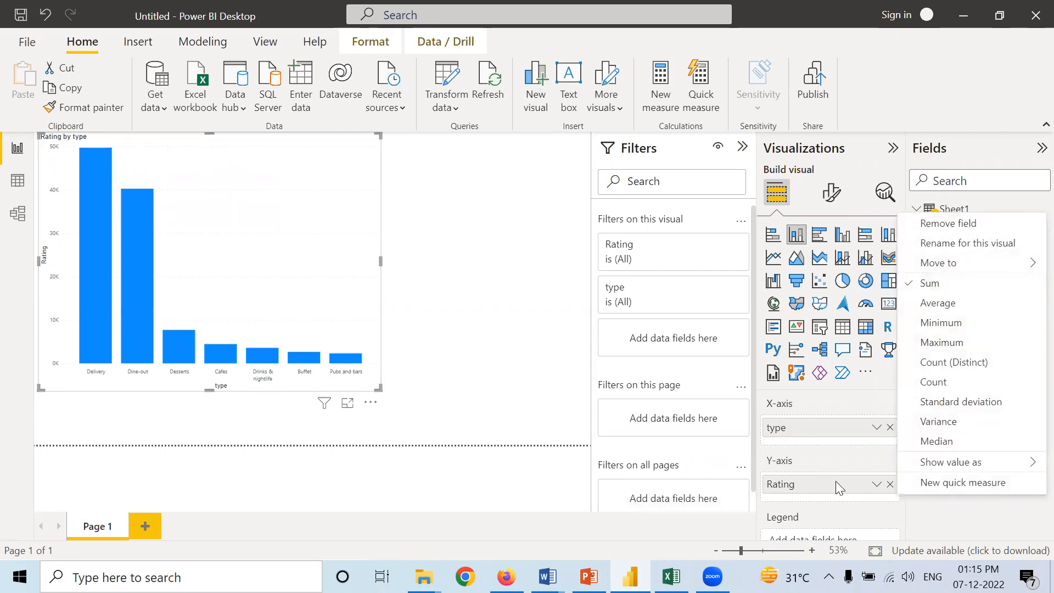
{"action": "left_click", "coordinate": [479, 466]}
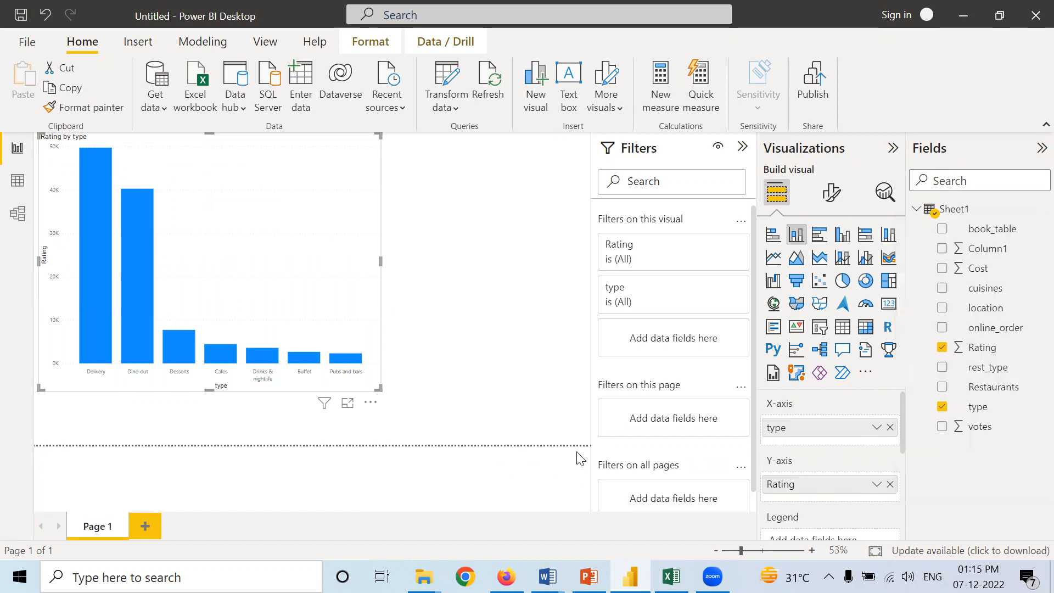
{"action": "right_click", "coordinate": [810, 486]}
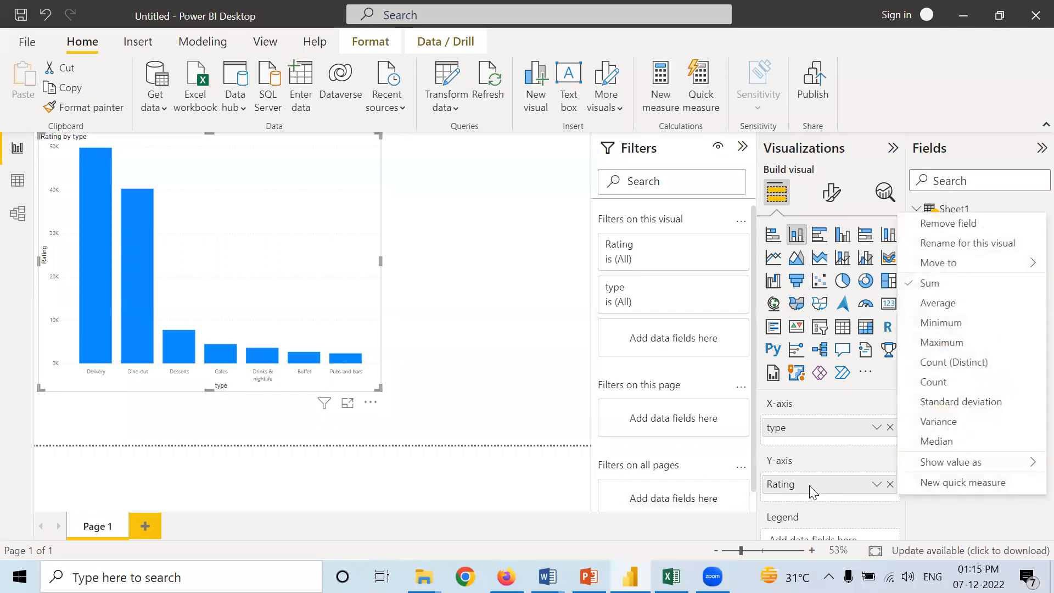
{"action": "left_click", "coordinate": [940, 304]}
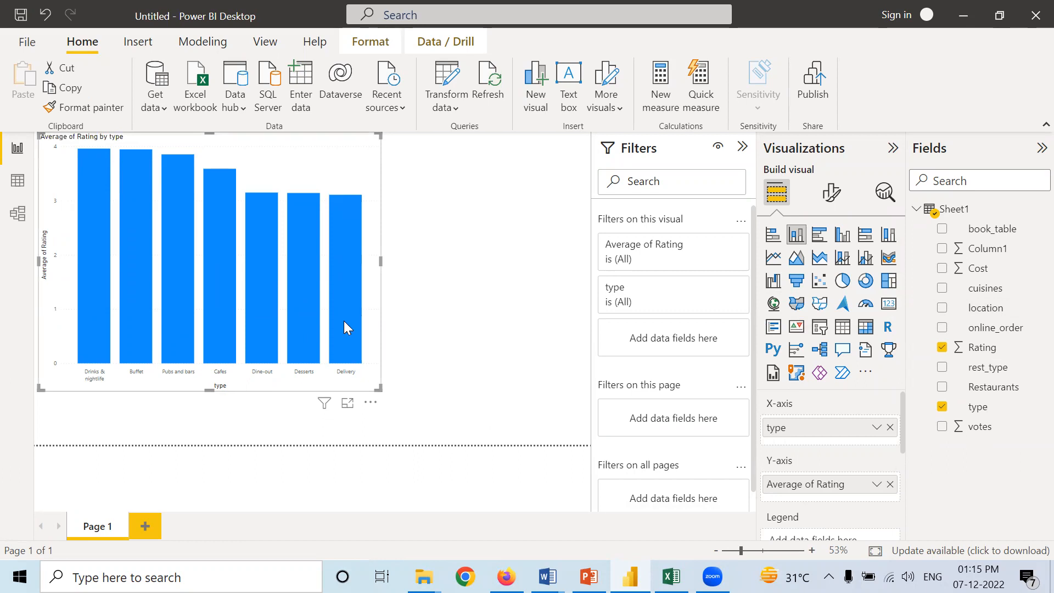
{"action": "mouse_move", "coordinate": [349, 214]}
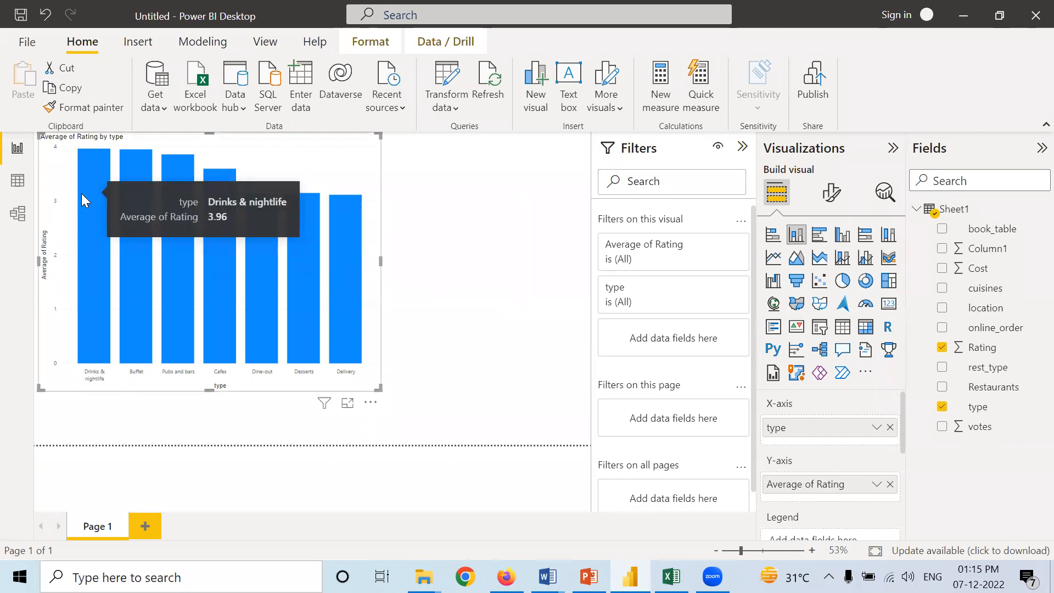
{"action": "mouse_move", "coordinate": [86, 197]}
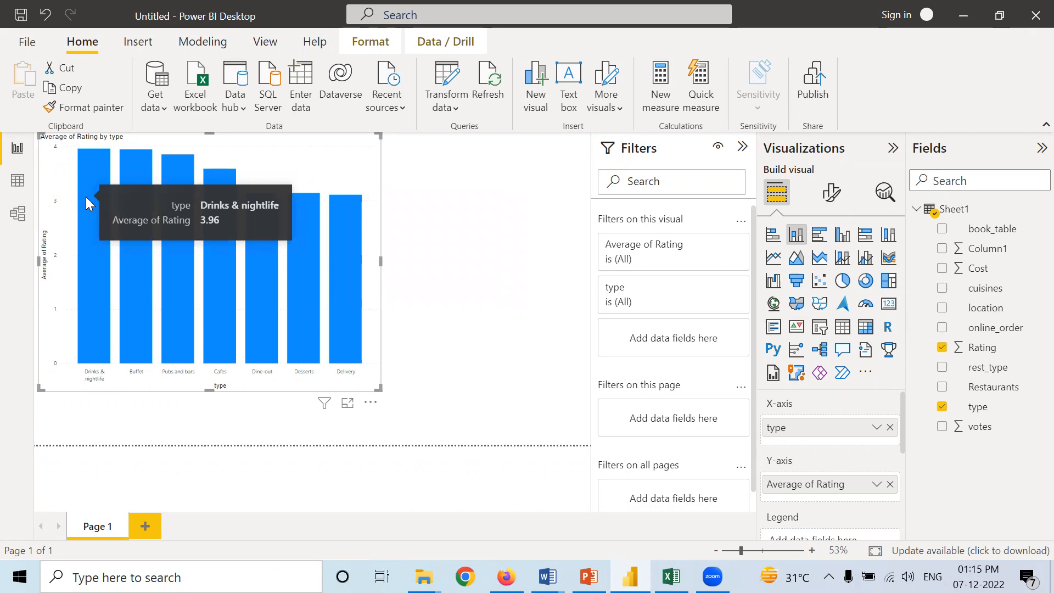
Narrow the column chart slightly and add a stacked bar chart beside it showing the count of type by type
{"action": "left_click_drag", "start_coordinate": [380, 389], "coordinate": [358, 388]}
{"action": "left_click", "coordinate": [465, 364]}
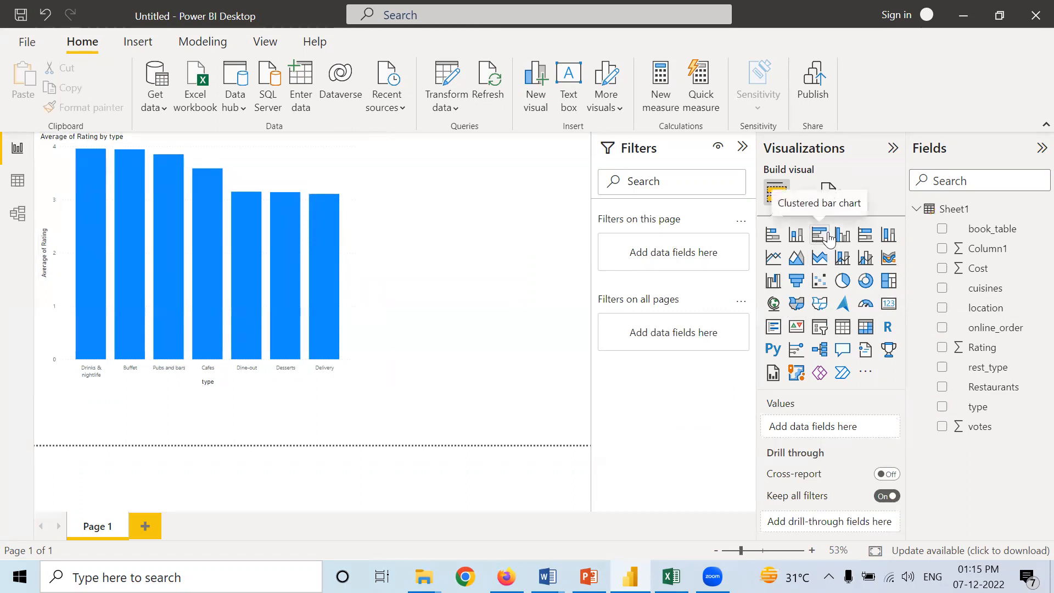
{"action": "left_click", "coordinate": [775, 235]}
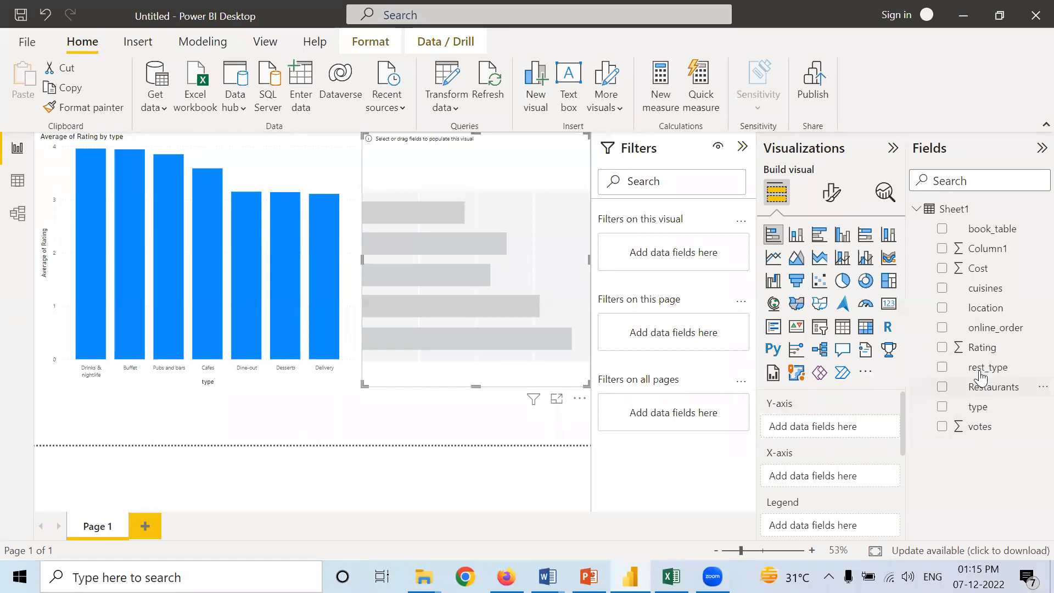
{"action": "left_click_drag", "start_coordinate": [986, 423], "coordinate": [828, 482]}
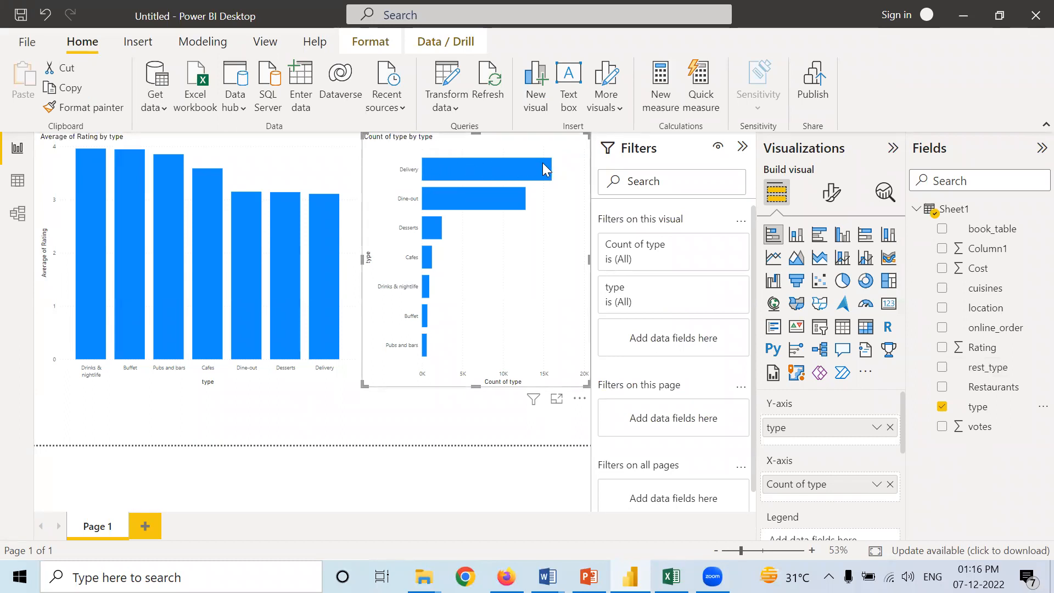
{"action": "mouse_move", "coordinate": [469, 164]}
Set the column chart's X-axis label font size to 17 and extend the chart down close to the page's lower edge
{"action": "left_click", "coordinate": [339, 203]}
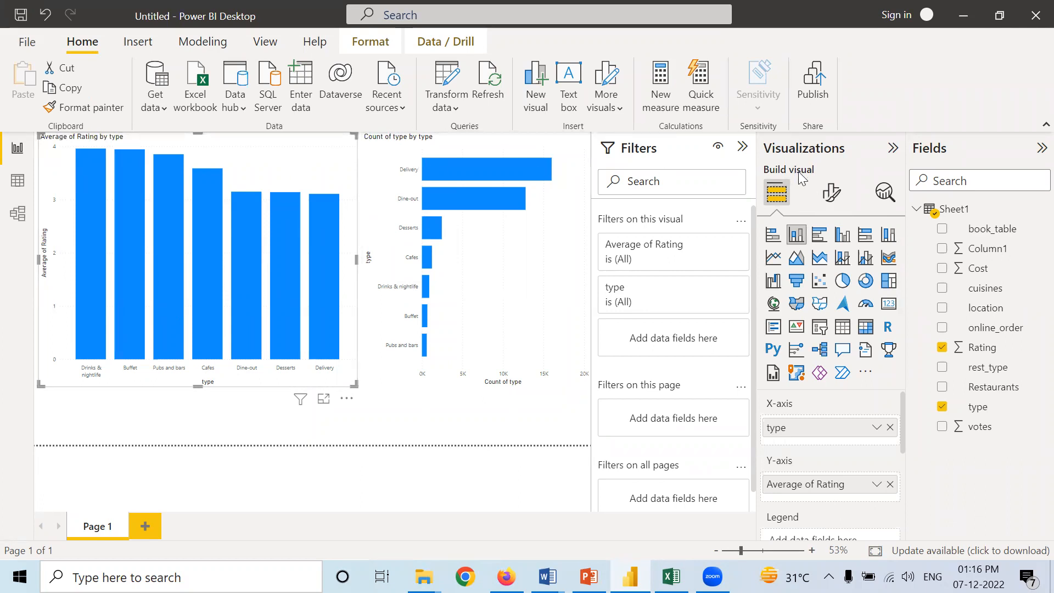
{"action": "left_click", "coordinate": [832, 191]}
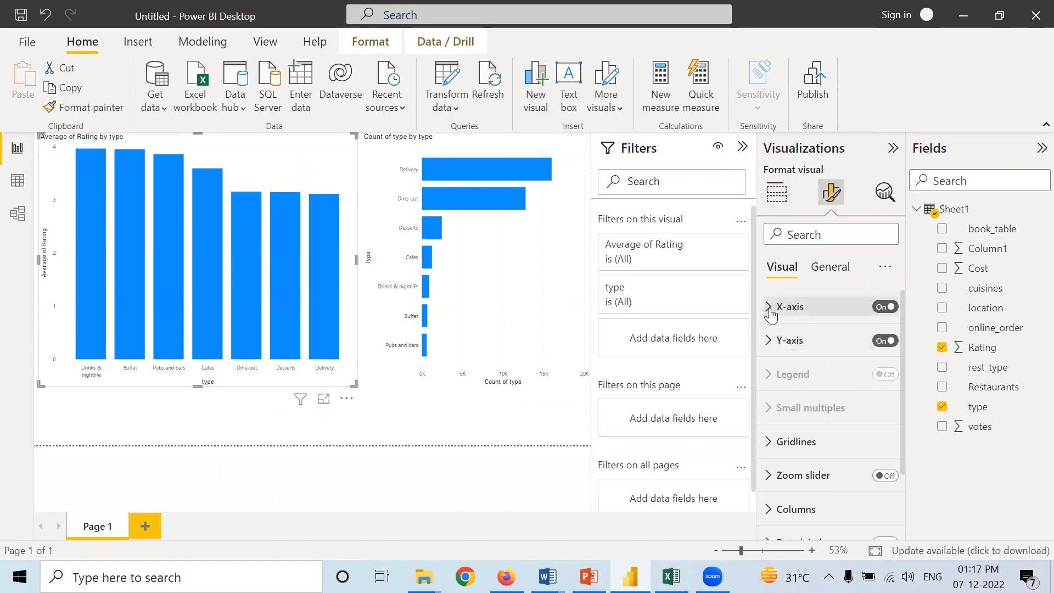
{"action": "left_click", "coordinate": [770, 307]}
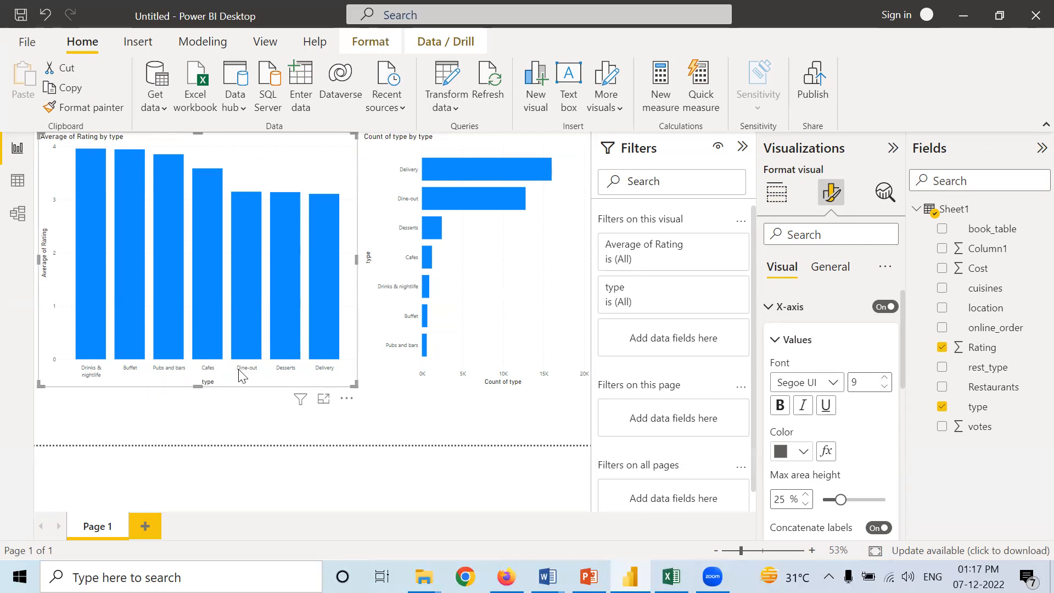
{"action": "left_click", "coordinate": [885, 378]}
{"action": "left_click", "coordinate": [885, 379]}
{"action": "left_click", "coordinate": [885, 379]}
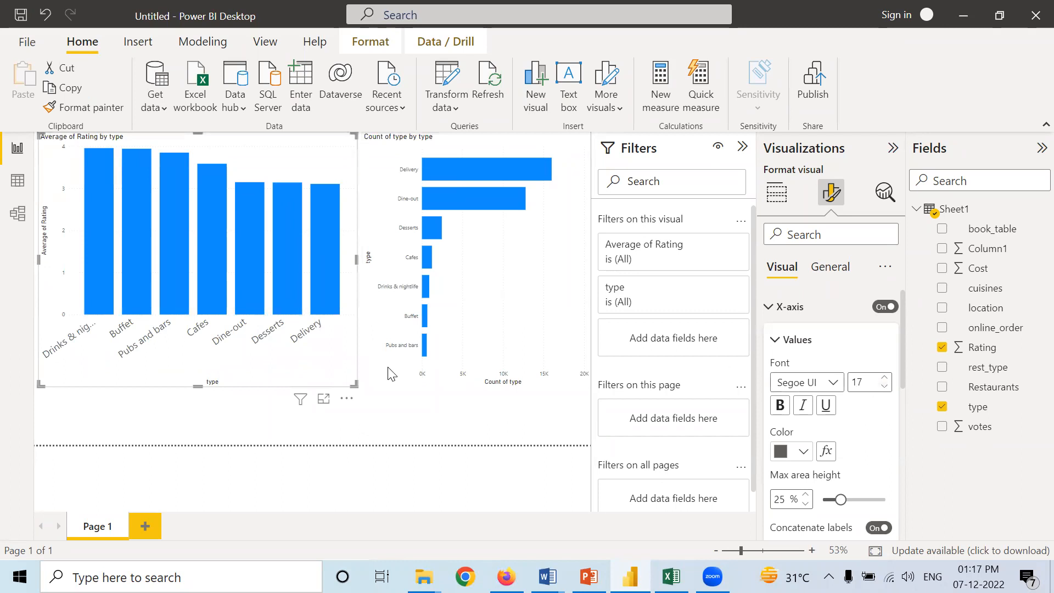
{"action": "left_click_drag", "start_coordinate": [200, 386], "coordinate": [199, 433]}
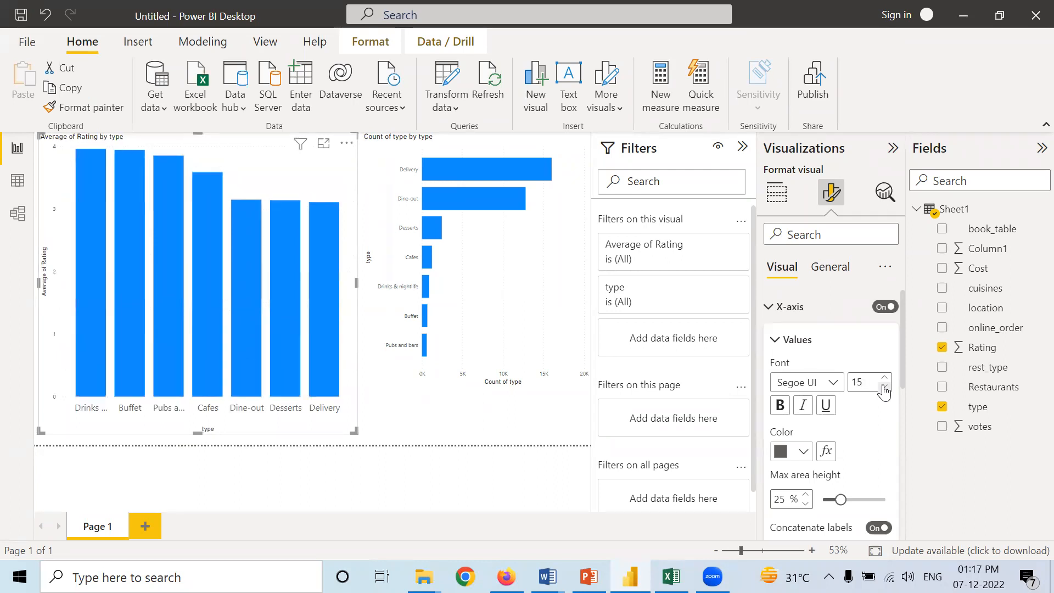
Format the column chart's X-axis labels with font size 18, bold and red
{"action": "left_click", "coordinate": [460, 288]}
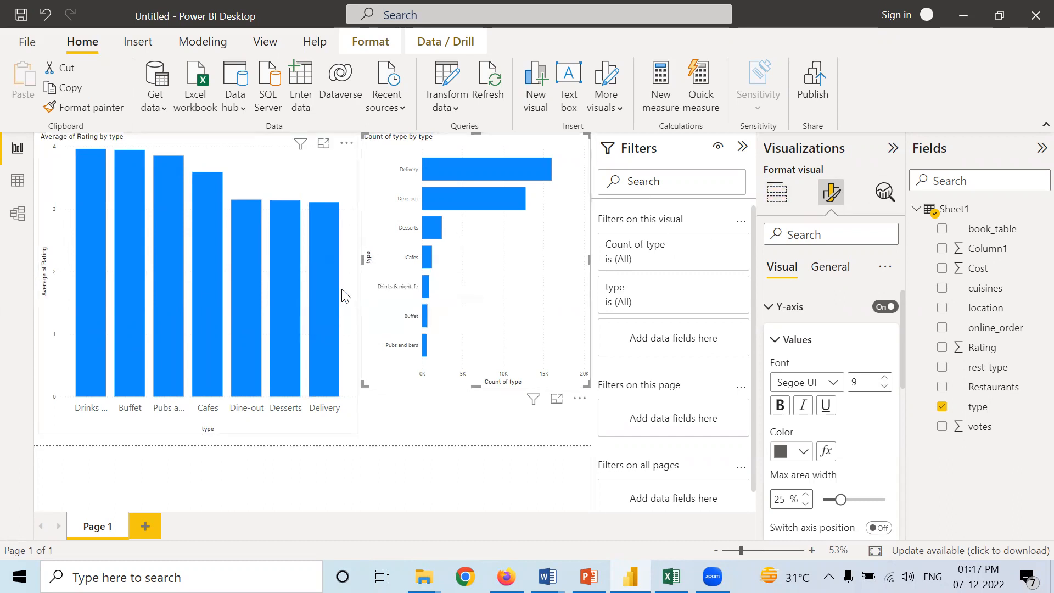
{"action": "left_click", "coordinate": [341, 295]}
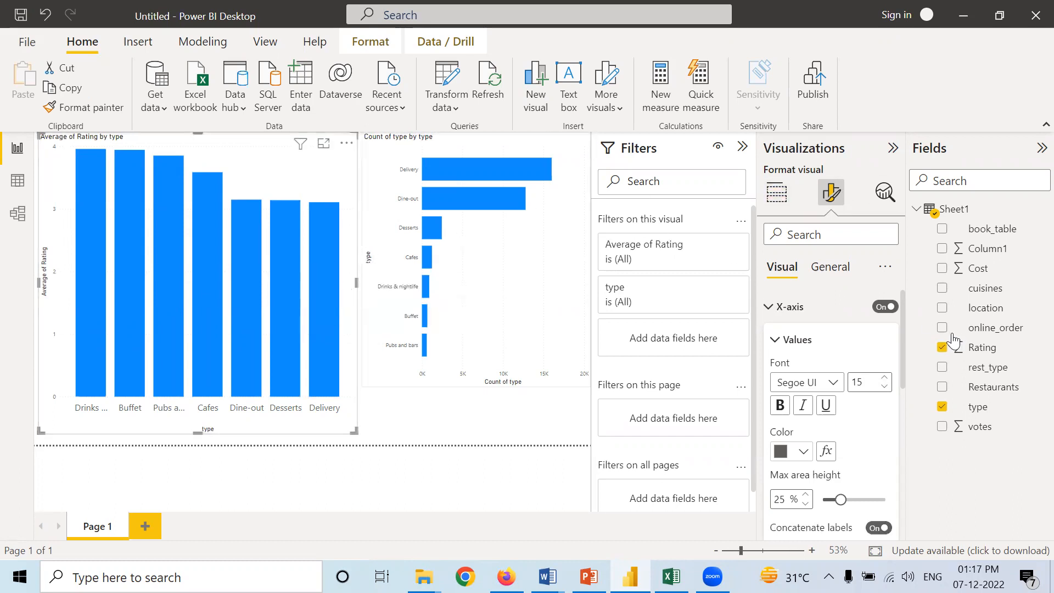
{"action": "left_click", "coordinate": [884, 387]}
{"action": "left_click", "coordinate": [885, 379]}
{"action": "left_click", "coordinate": [886, 381]}
{"action": "left_click", "coordinate": [885, 381]}
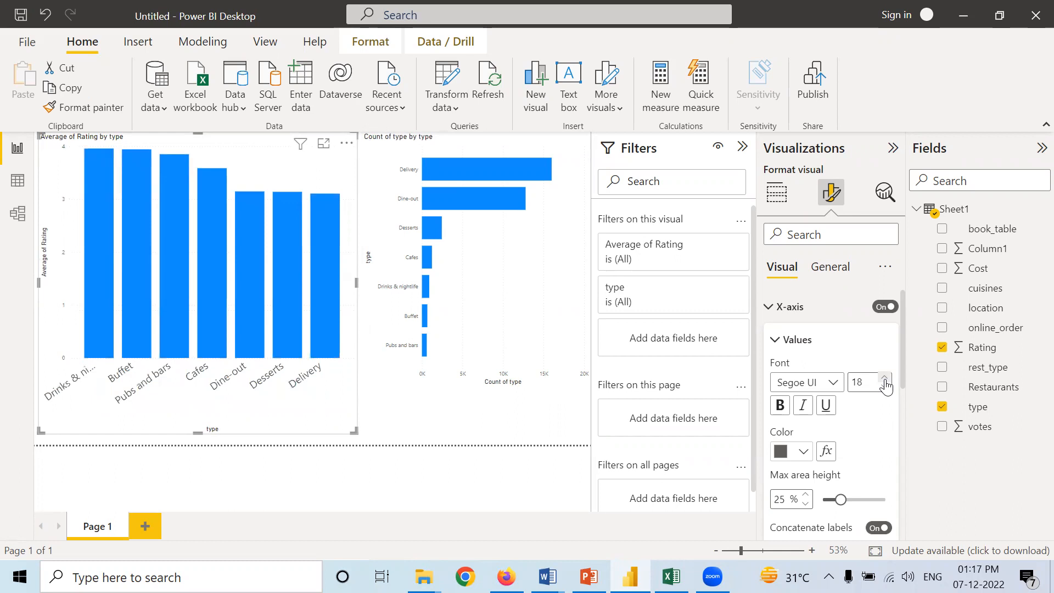
{"action": "left_click", "coordinate": [780, 407]}
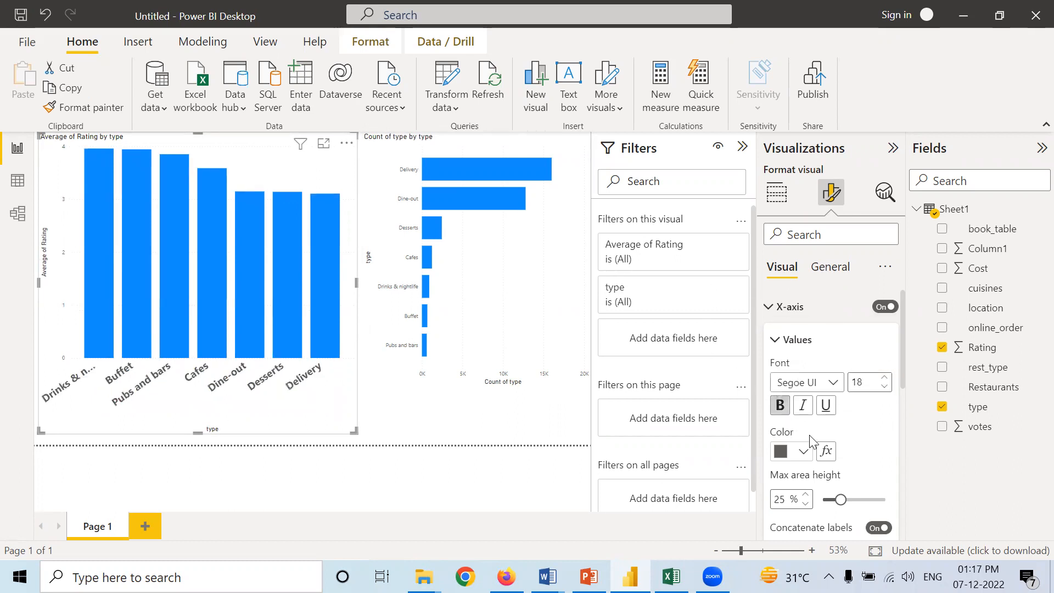
{"action": "left_click", "coordinate": [804, 451]}
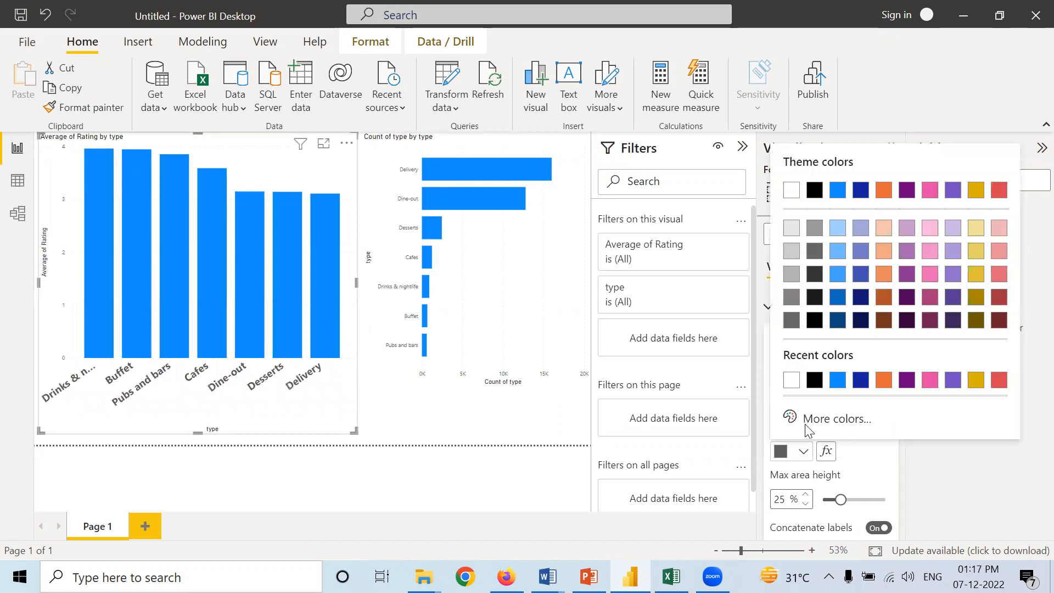
{"action": "left_click", "coordinate": [1000, 380]}
Set the column chart's X-axis title text to "Categories of Restaurant"
{"action": "scroll", "coordinate": [836, 461], "scroll_direction": "down", "scroll_amount": 5}
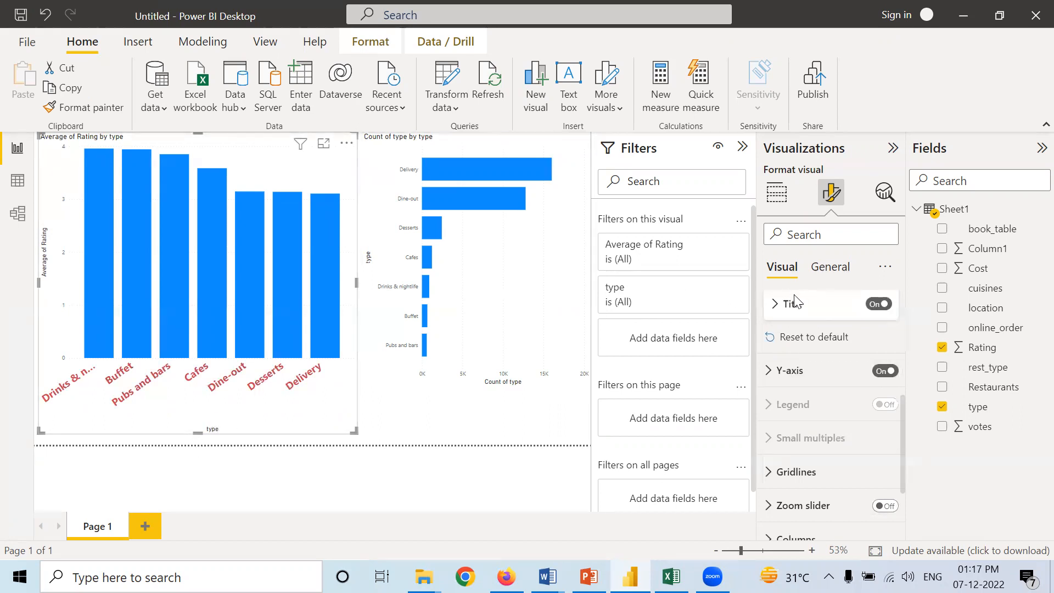
{"action": "left_click", "coordinate": [775, 305]}
{"action": "left_click", "coordinate": [814, 346]}
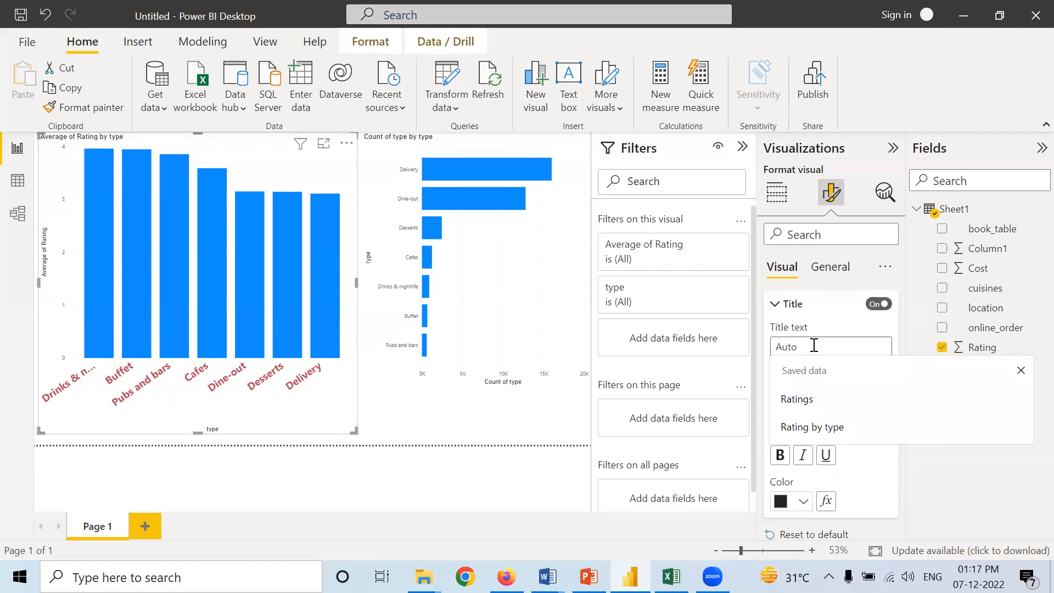
{"action": "type", "text": "Categories"}
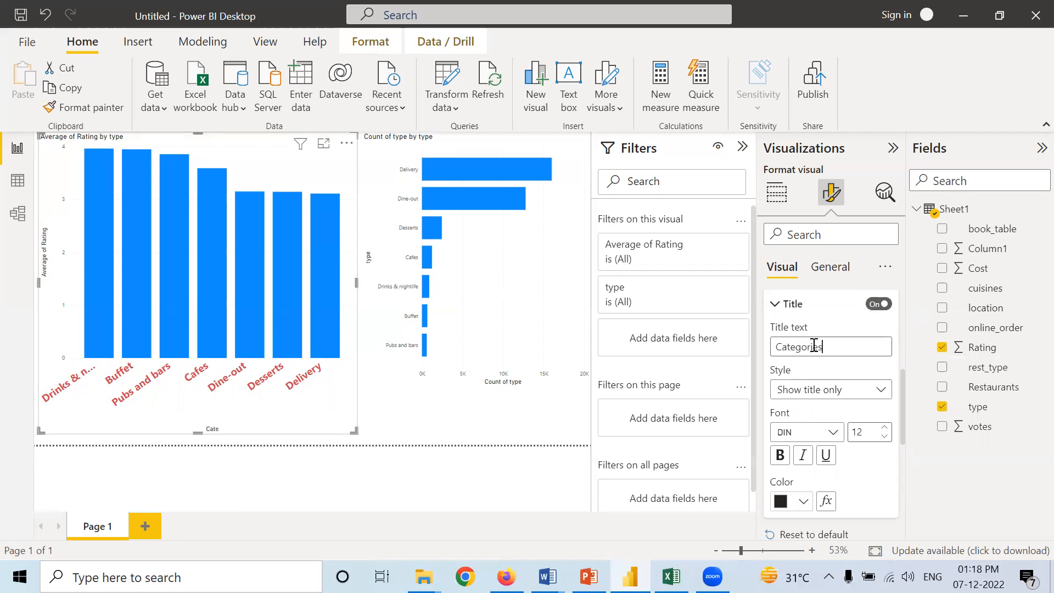
{"action": "type", "text": "of retaurant"}
{"action": "left_click", "coordinate": [846, 349]}
{"action": "type", "text": "s of R"}
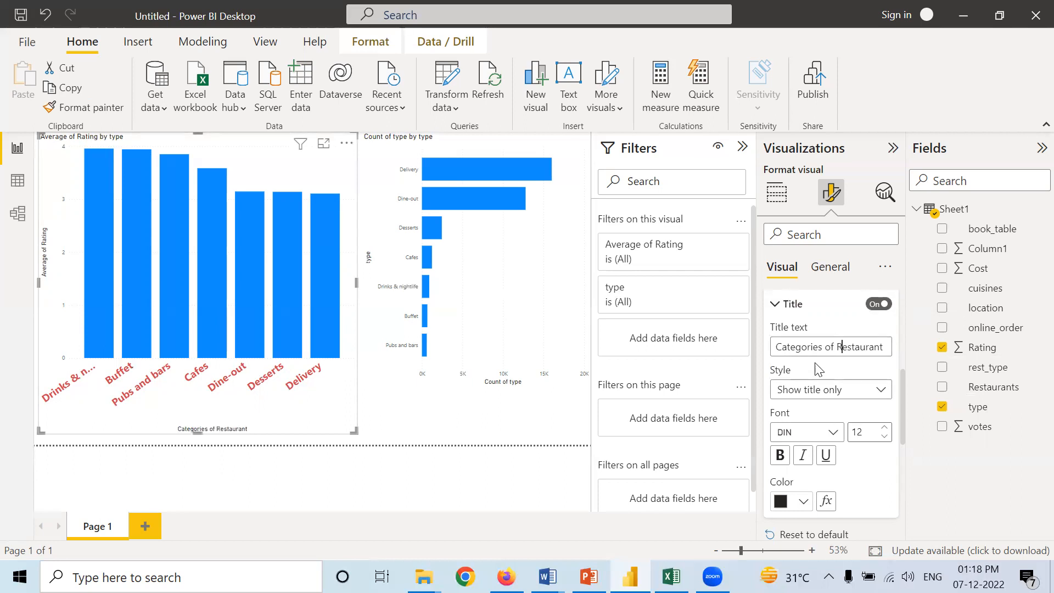
Format the X-axis title in bold Comic Sans MS at font size 19
{"action": "left_click", "coordinate": [885, 428]}
{"action": "left_click", "coordinate": [885, 429]}
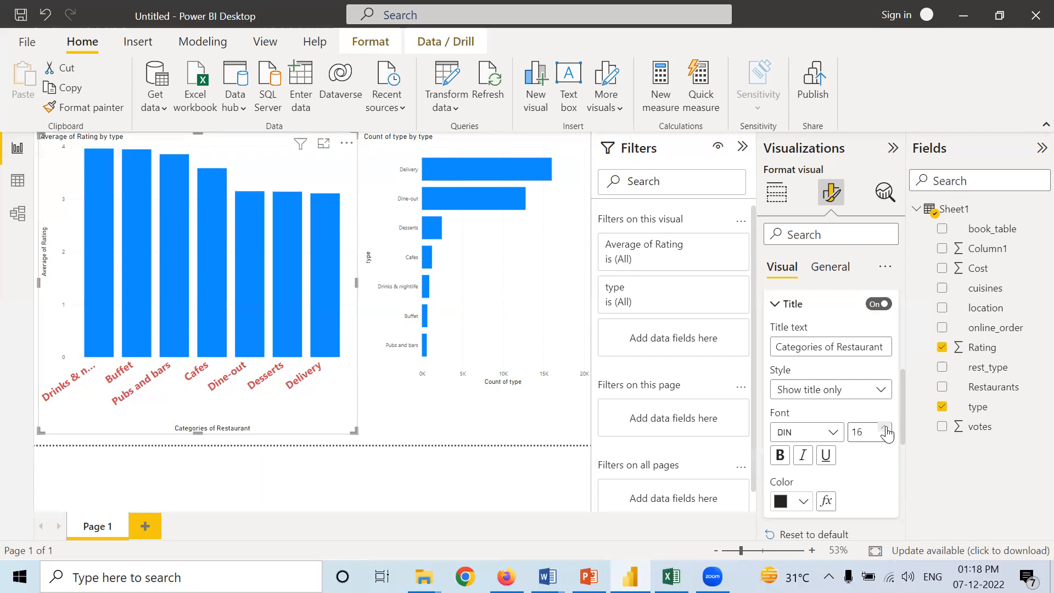
{"action": "left_click", "coordinate": [886, 429]}
{"action": "left_click", "coordinate": [886, 428]}
{"action": "left_click", "coordinate": [886, 428]}
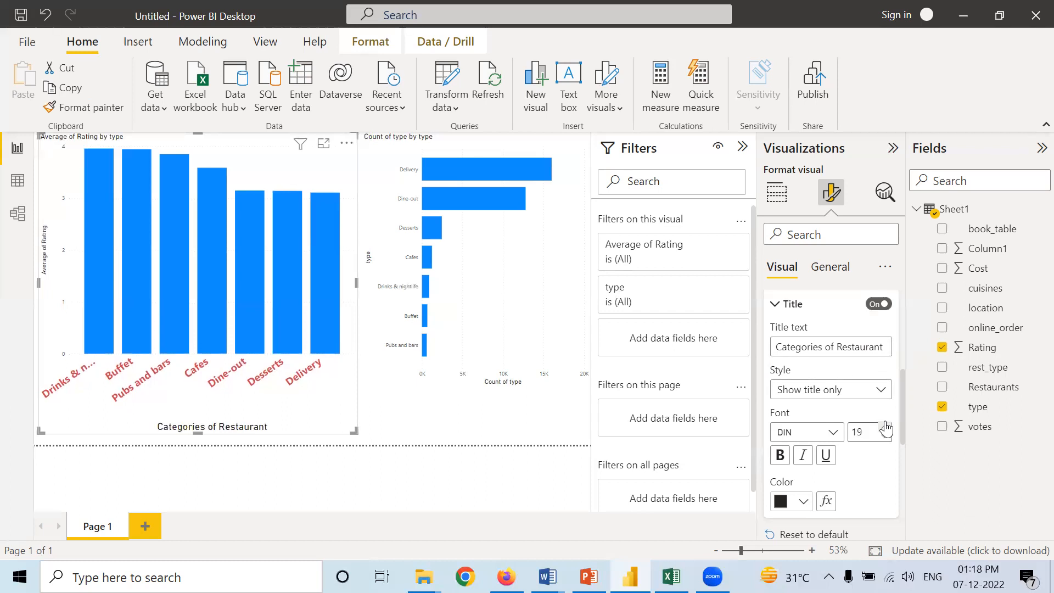
{"action": "left_click", "coordinate": [795, 437]}
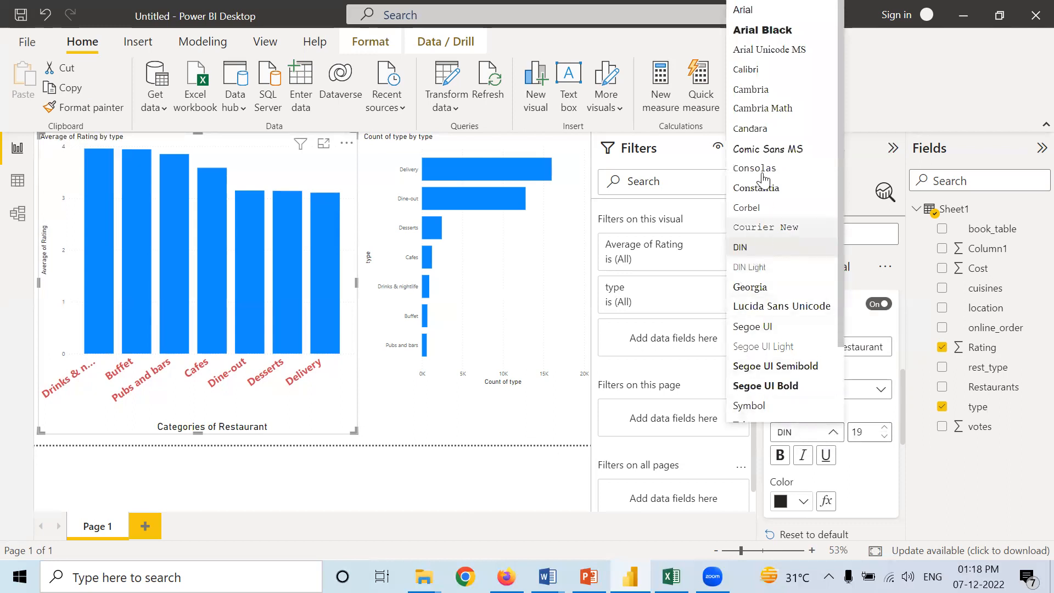
{"action": "left_click", "coordinate": [759, 148]}
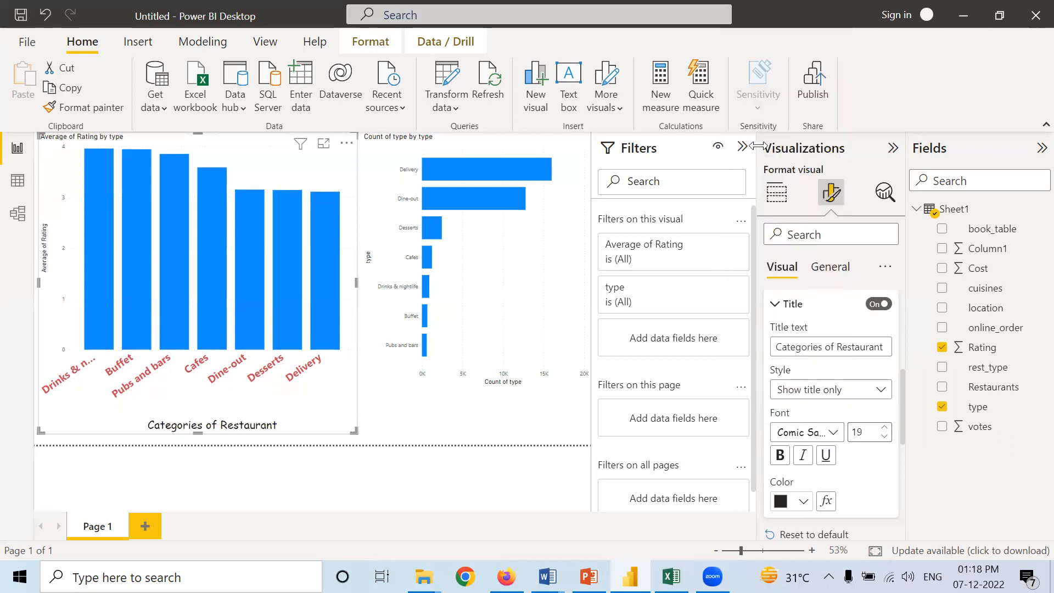
{"action": "left_click", "coordinate": [779, 455]}
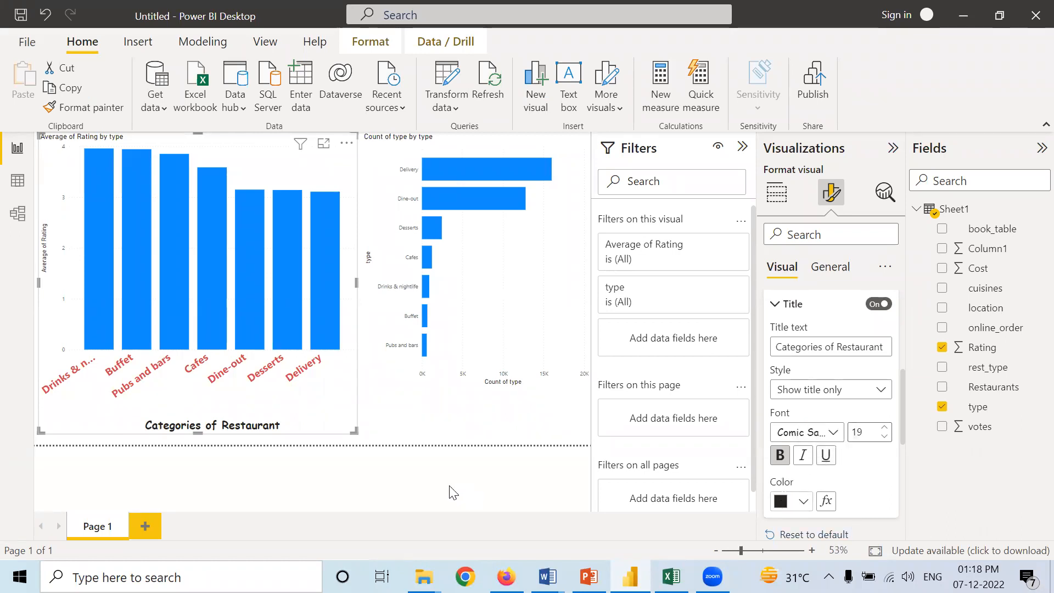
Set the font size of the column chart's Y-axis values to 16
{"action": "scroll", "coordinate": [808, 486], "scroll_direction": "down", "scroll_amount": 1}
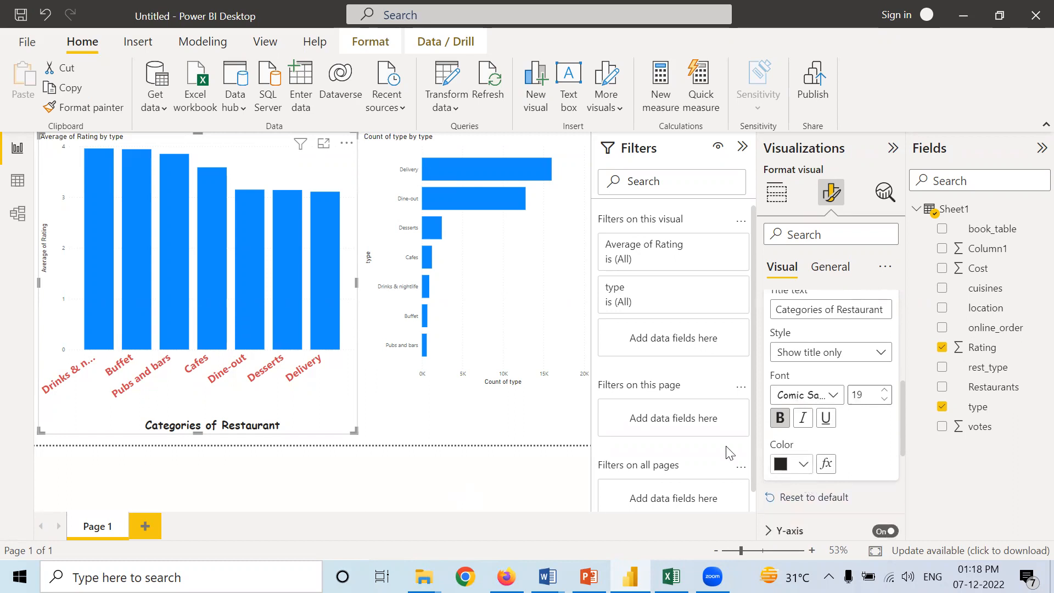
{"action": "scroll", "coordinate": [820, 480], "scroll_direction": "down", "scroll_amount": 3}
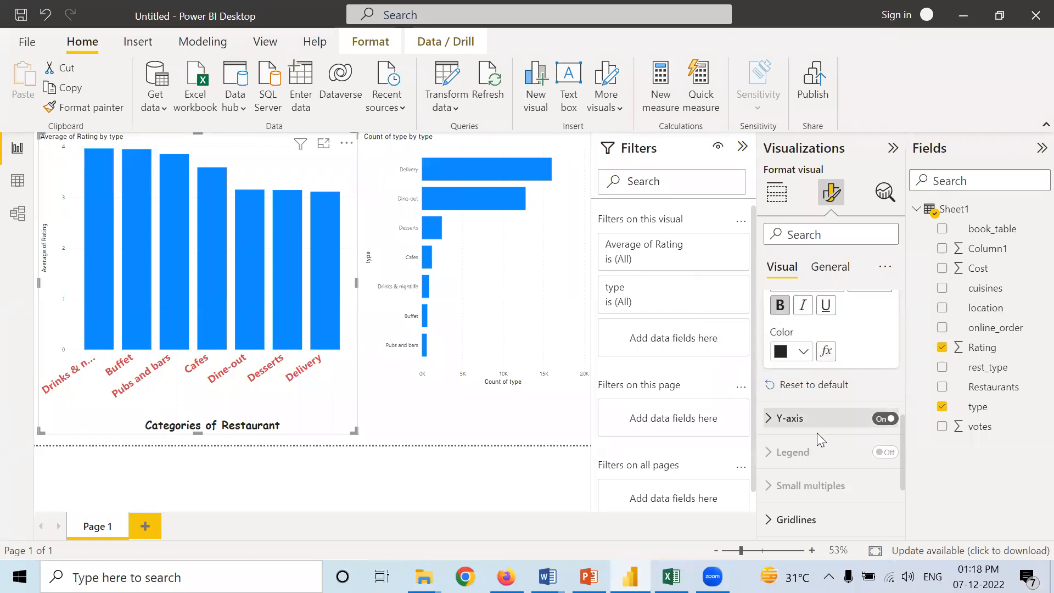
{"action": "left_click", "coordinate": [770, 418]}
{"action": "scroll", "coordinate": [832, 433], "scroll_direction": "down", "scroll_amount": 3}
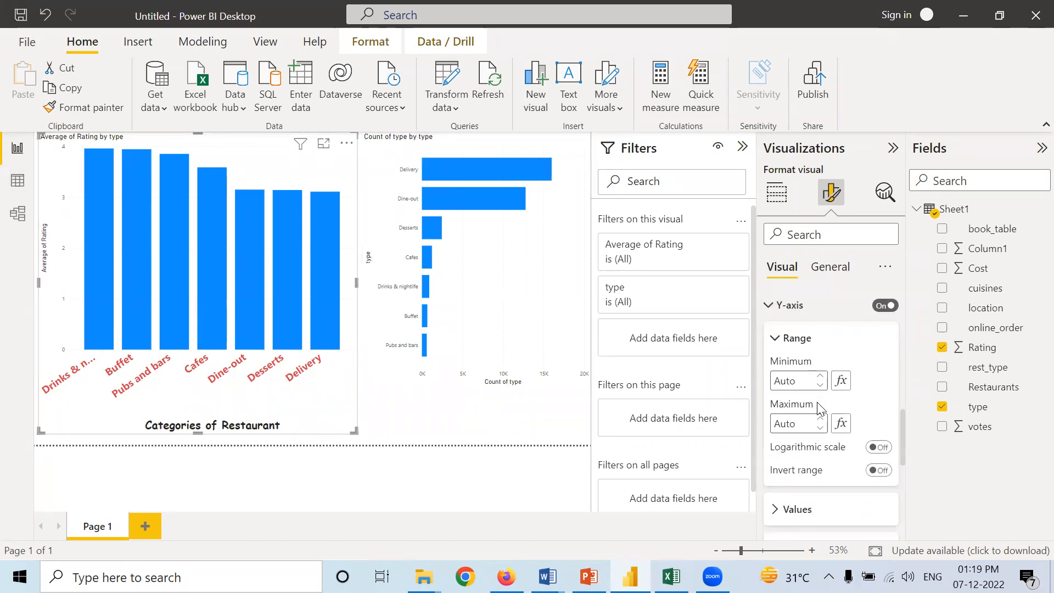
{"action": "scroll", "coordinate": [828, 434], "scroll_direction": "down", "scroll_amount": 1}
{"action": "scroll", "coordinate": [829, 439], "scroll_direction": "down", "scroll_amount": 1}
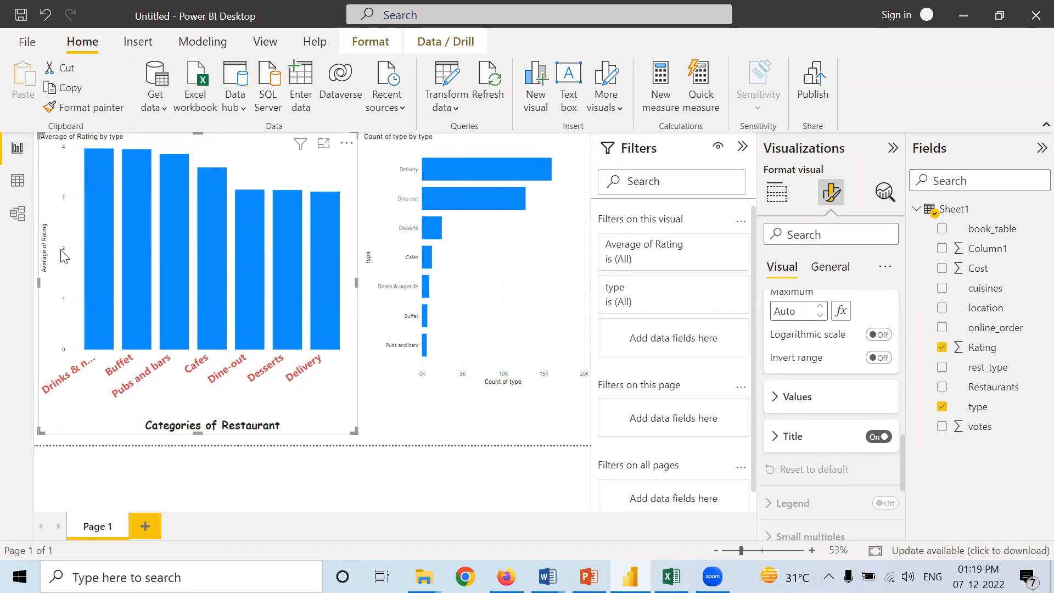
{"action": "left_click", "coordinate": [776, 398]}
{"action": "left_click", "coordinate": [886, 436]}
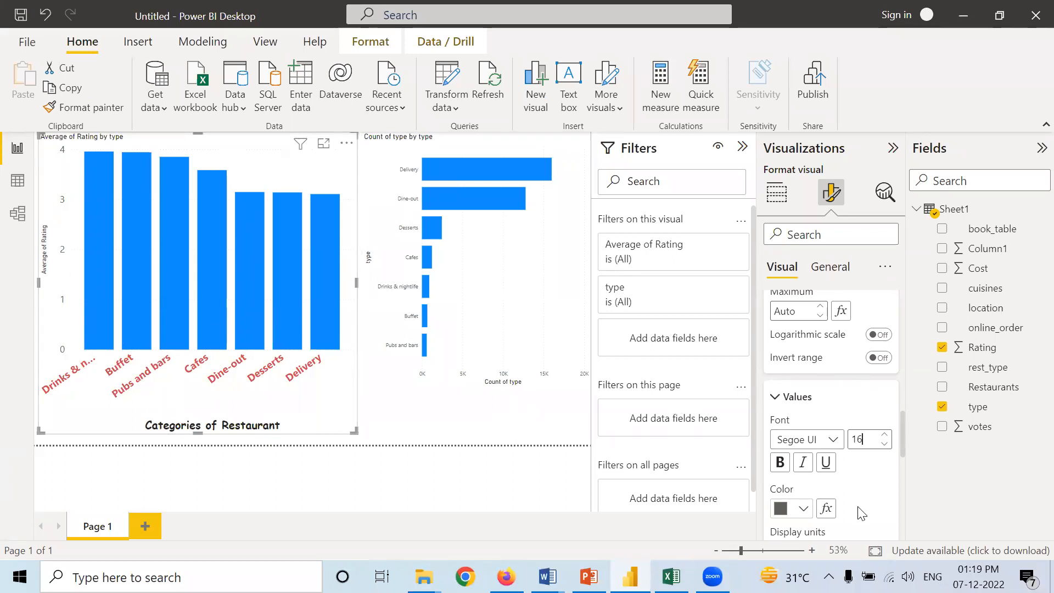
Set the color of the column chart's Y-axis values to the recently used red
{"action": "scroll", "coordinate": [863, 513], "scroll_direction": "down", "scroll_amount": 1}
{"action": "scroll", "coordinate": [784, 430], "scroll_direction": "down", "scroll_amount": 4}
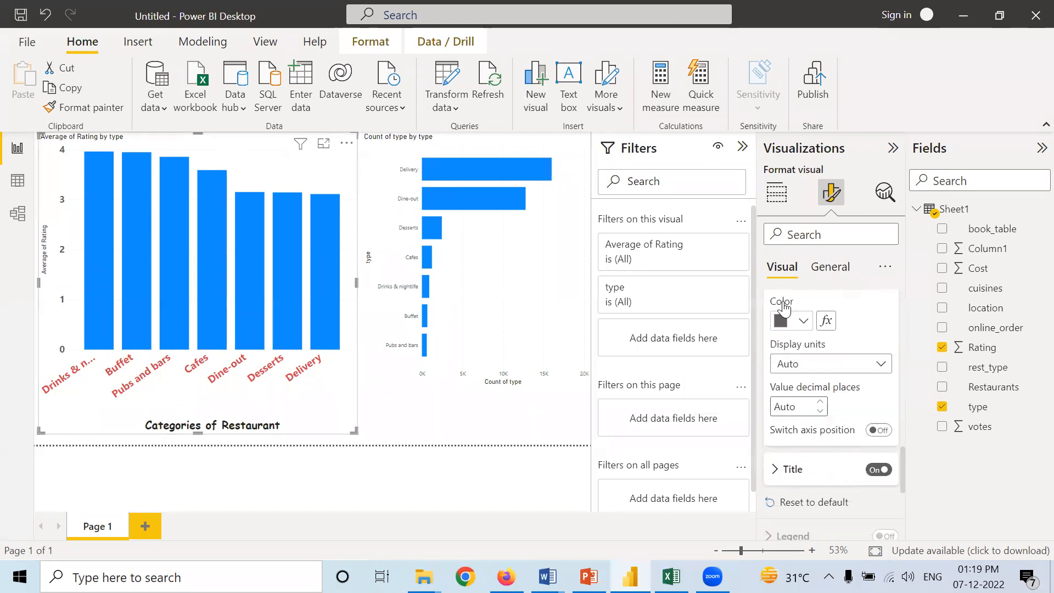
{"action": "left_click", "coordinate": [804, 321]}
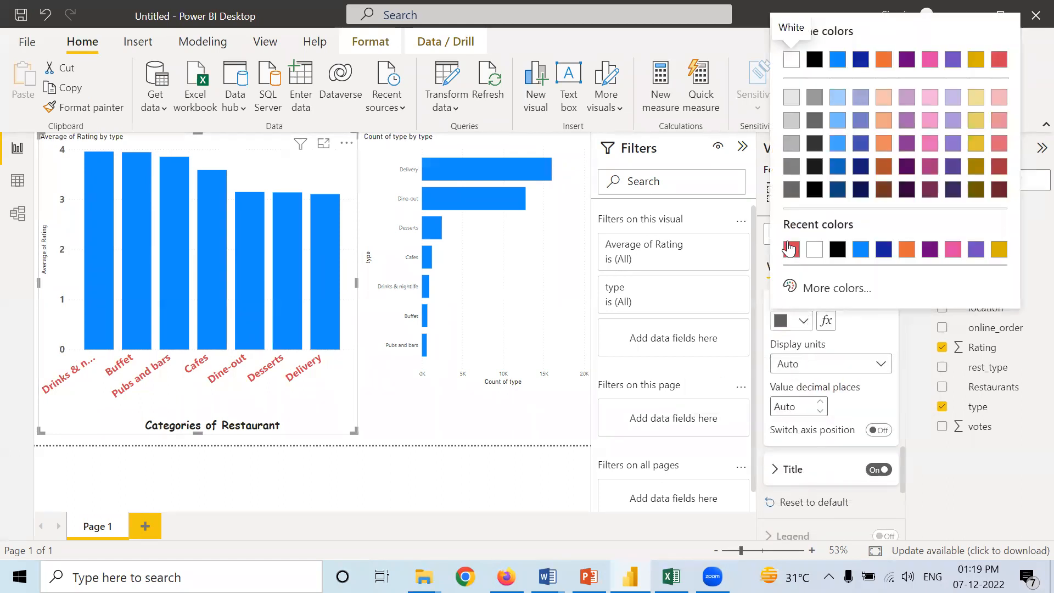
{"action": "left_click", "coordinate": [789, 249]}
Set the column chart's Y-axis title text to "Rating"
{"action": "scroll", "coordinate": [823, 362], "scroll_direction": "down", "scroll_amount": 3}
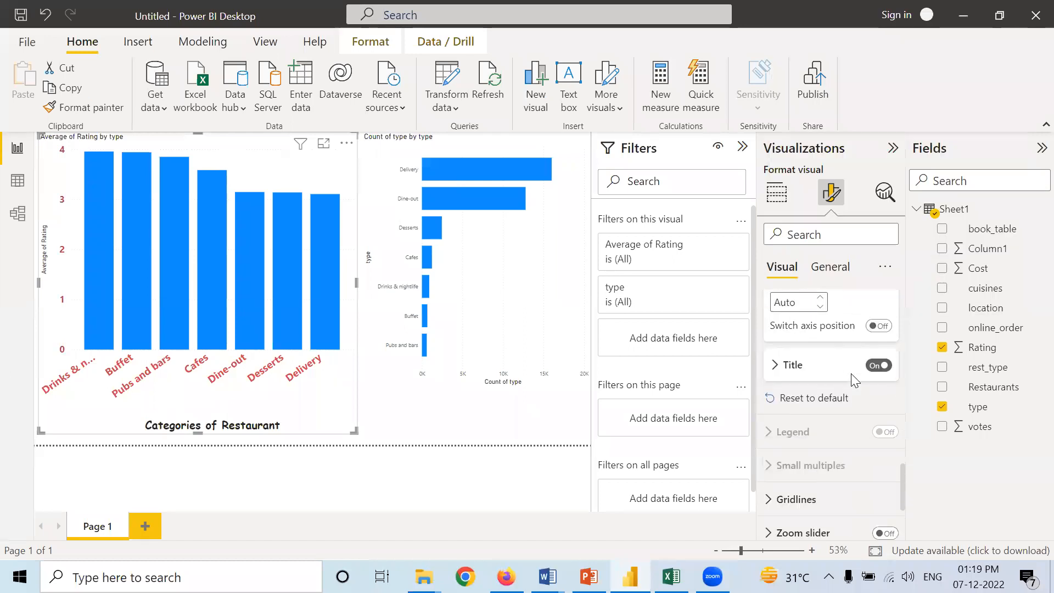
{"action": "scroll", "coordinate": [851, 373], "scroll_direction": "up", "scroll_amount": 1}
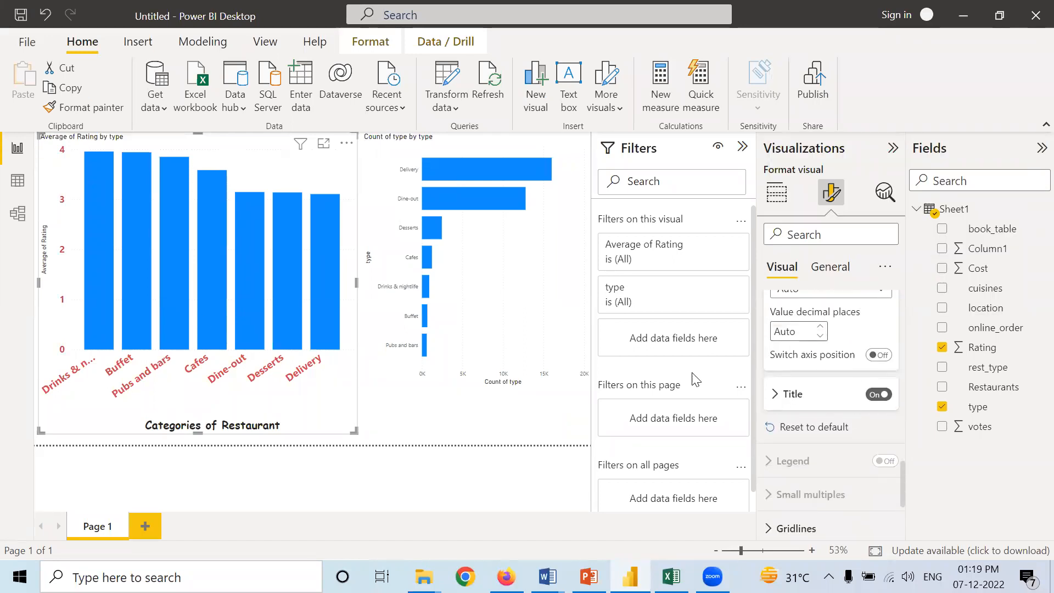
{"action": "left_click", "coordinate": [776, 395]}
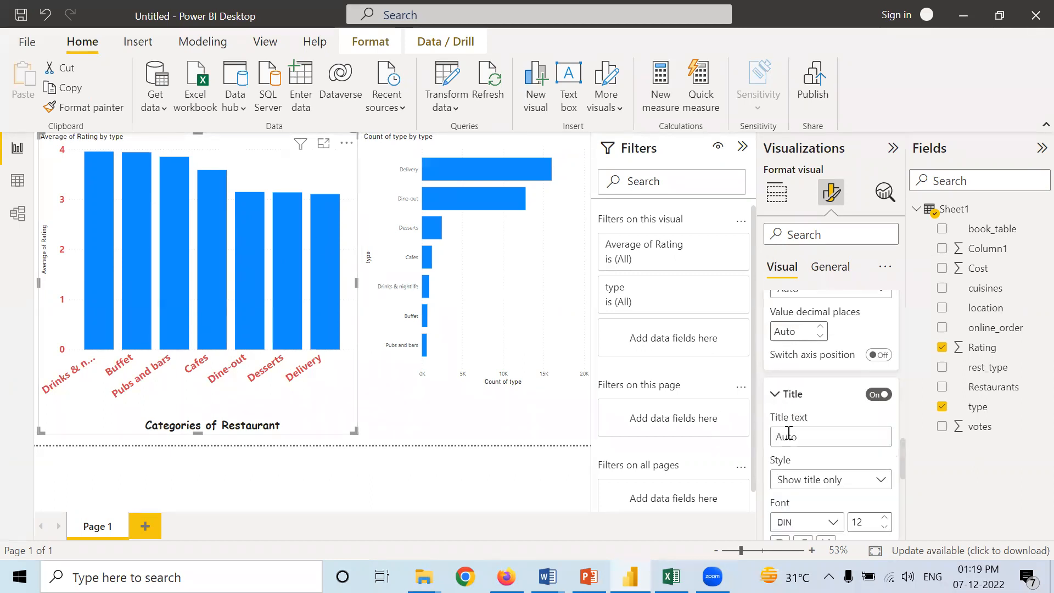
{"action": "left_click", "coordinate": [817, 436]}
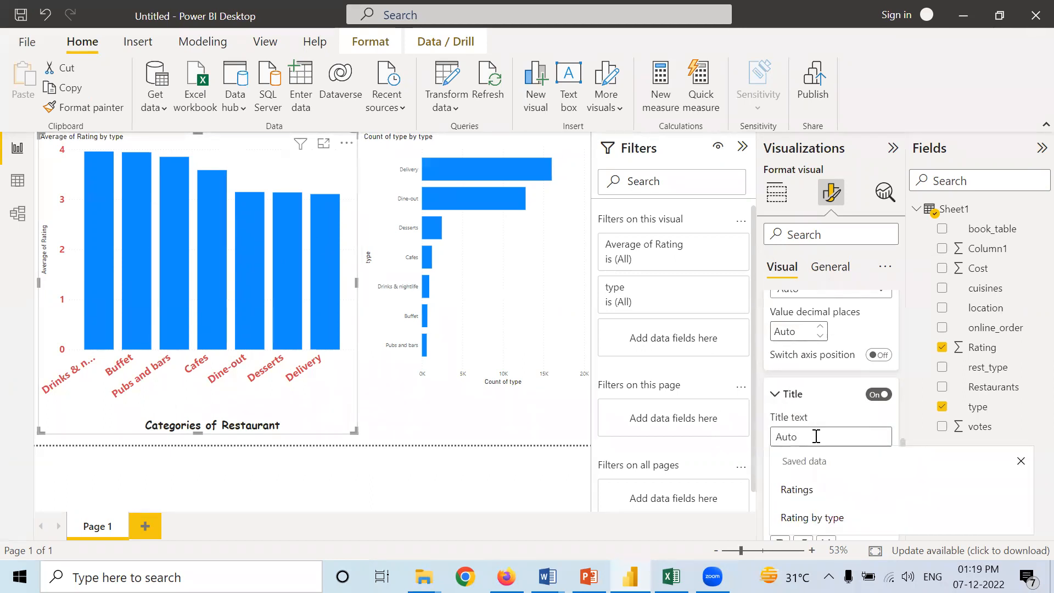
{"action": "type", "text": "Rating"}
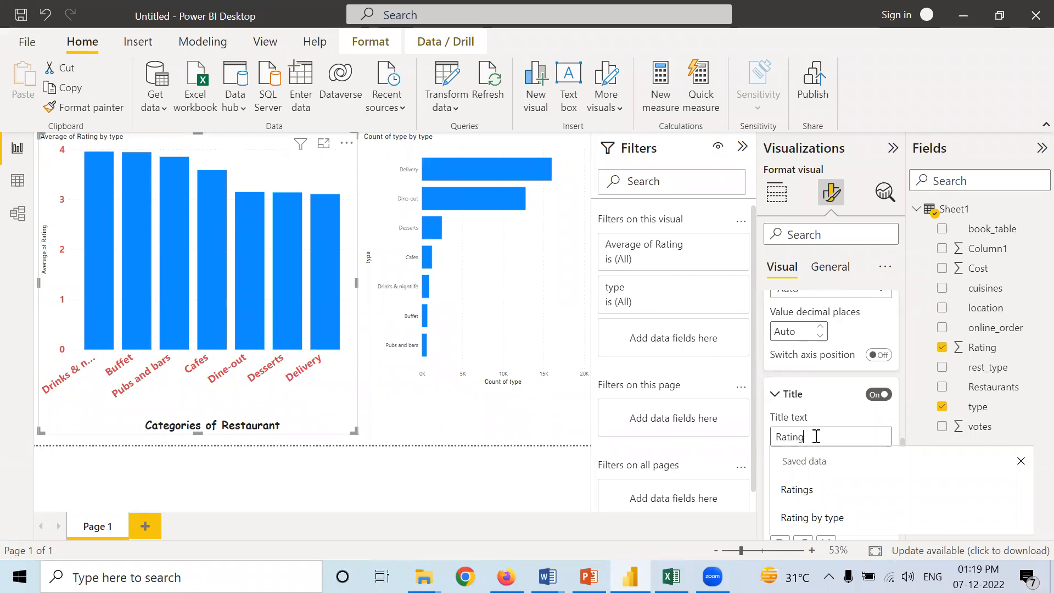
{"action": "left_click", "coordinate": [559, 430]}
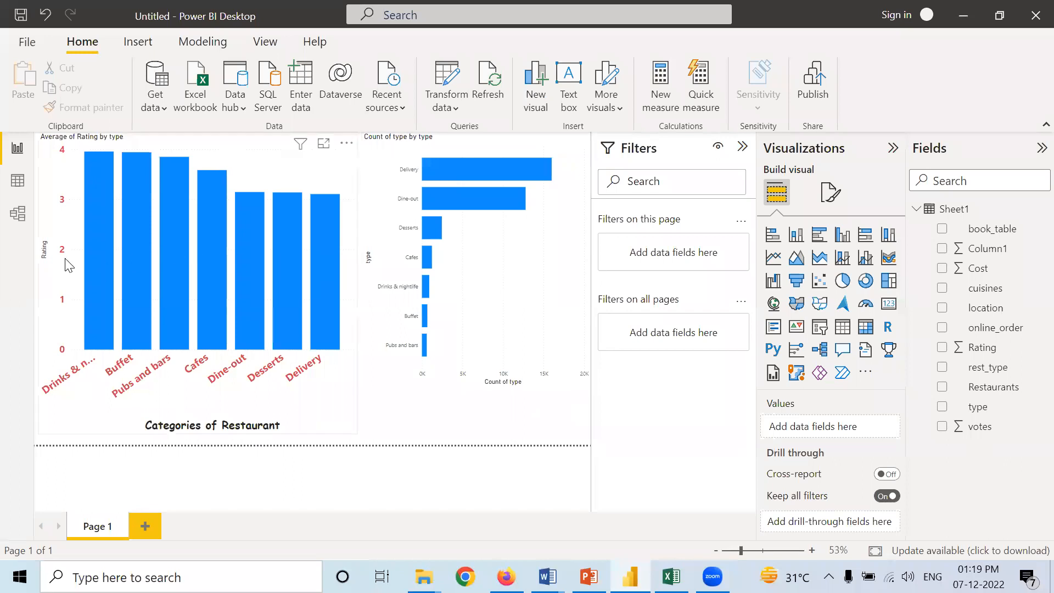
Format the column chart's Y-axis title in bold at font size 21
{"action": "left_click", "coordinate": [139, 241]}
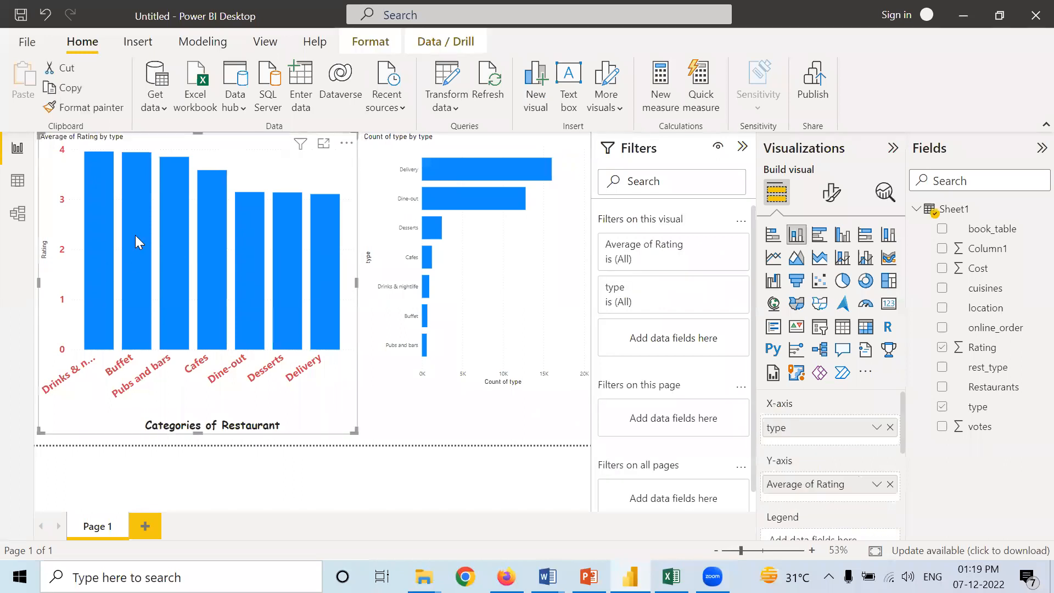
{"action": "left_click", "coordinate": [832, 192]}
{"action": "left_click", "coordinate": [775, 340]}
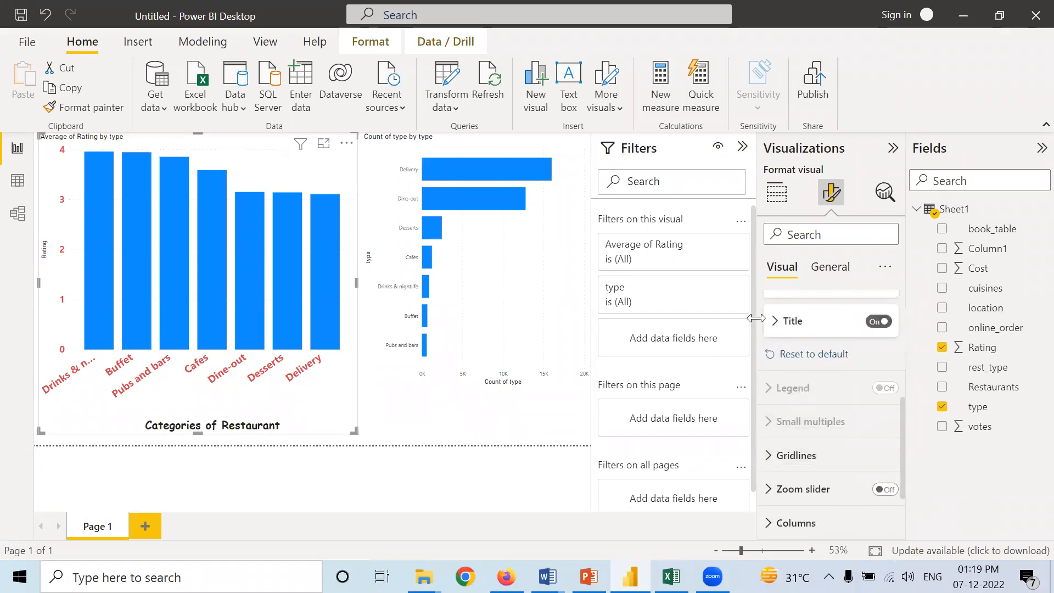
{"action": "left_click", "coordinate": [776, 324]}
{"action": "scroll", "coordinate": [818, 373], "scroll_direction": "down", "scroll_amount": 3}
{"action": "left_click", "coordinate": [888, 369]}
{"action": "left_click", "coordinate": [889, 369]}
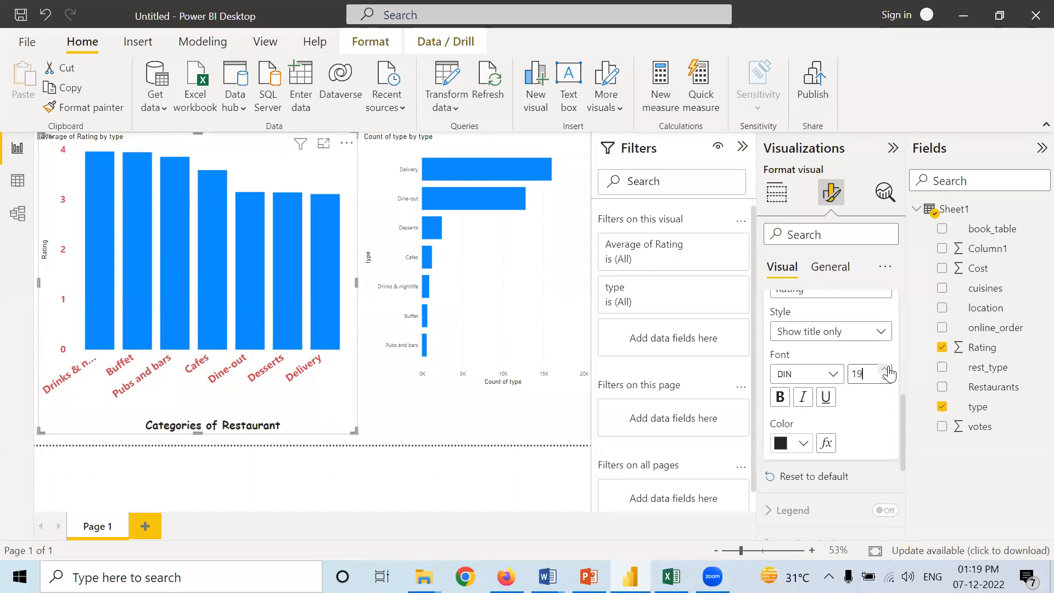
{"action": "left_click", "coordinate": [888, 369]}
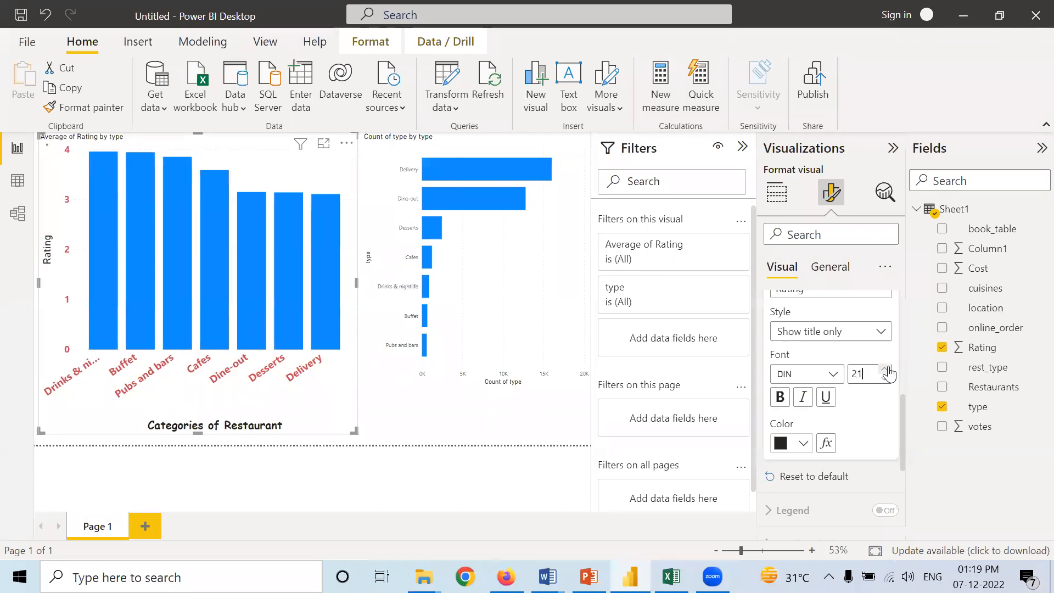
{"action": "left_click", "coordinate": [780, 396]}
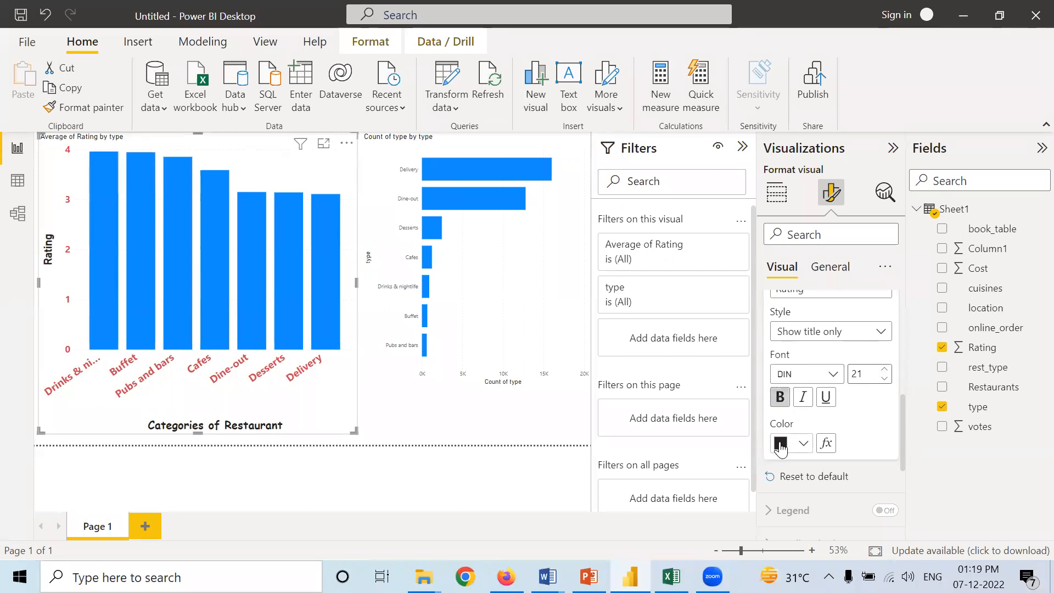
Set the column chart's horizontal gridlines to the Dashed style in black
{"action": "scroll", "coordinate": [840, 397], "scroll_direction": "down", "scroll_amount": 3}
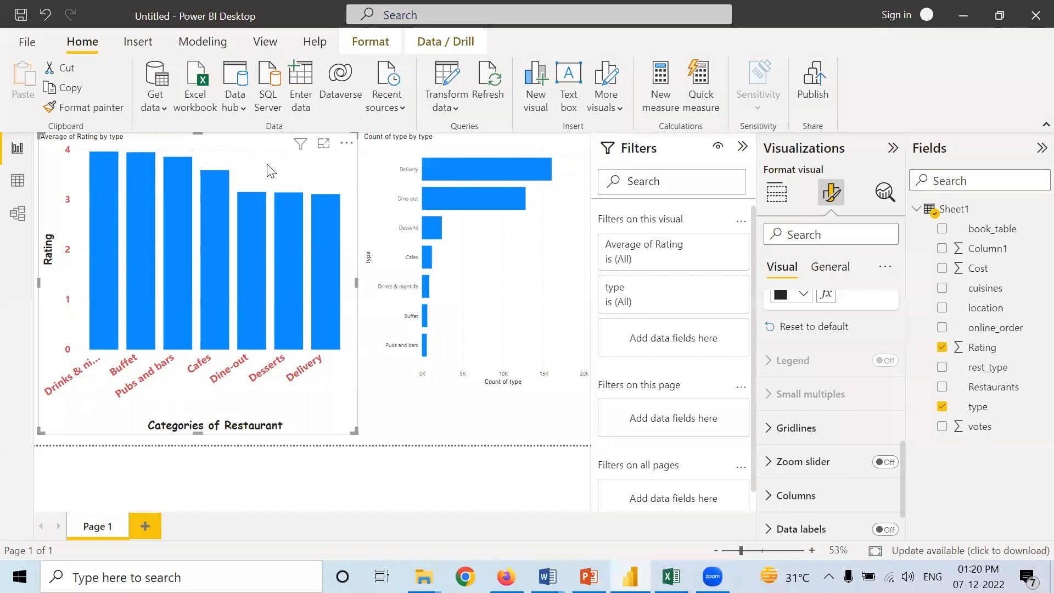
{"action": "left_click", "coordinate": [770, 429]}
{"action": "scroll", "coordinate": [827, 433], "scroll_direction": "down", "scroll_amount": 1}
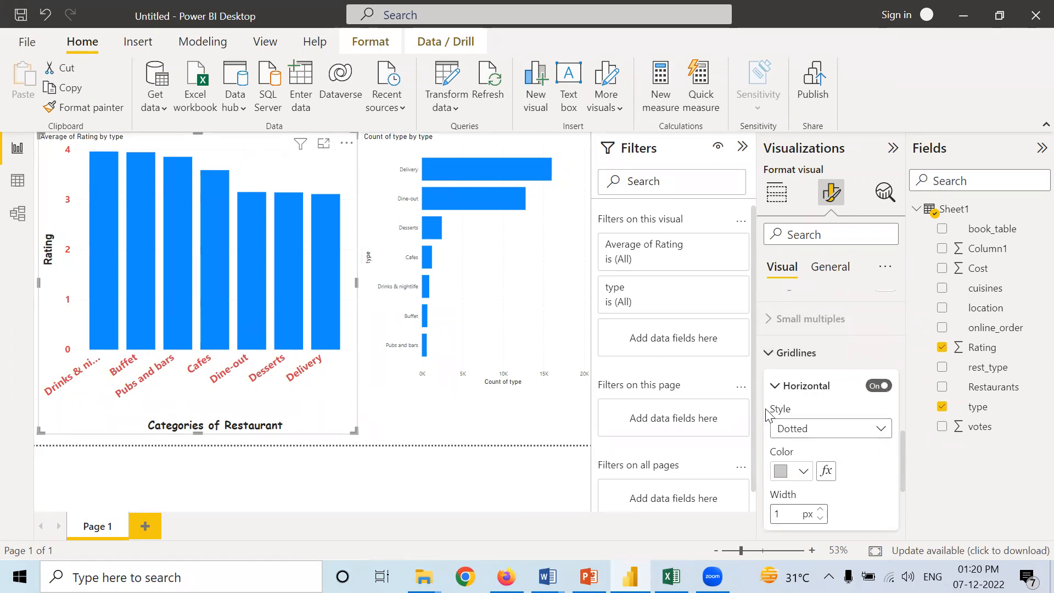
{"action": "left_click", "coordinate": [766, 356]}
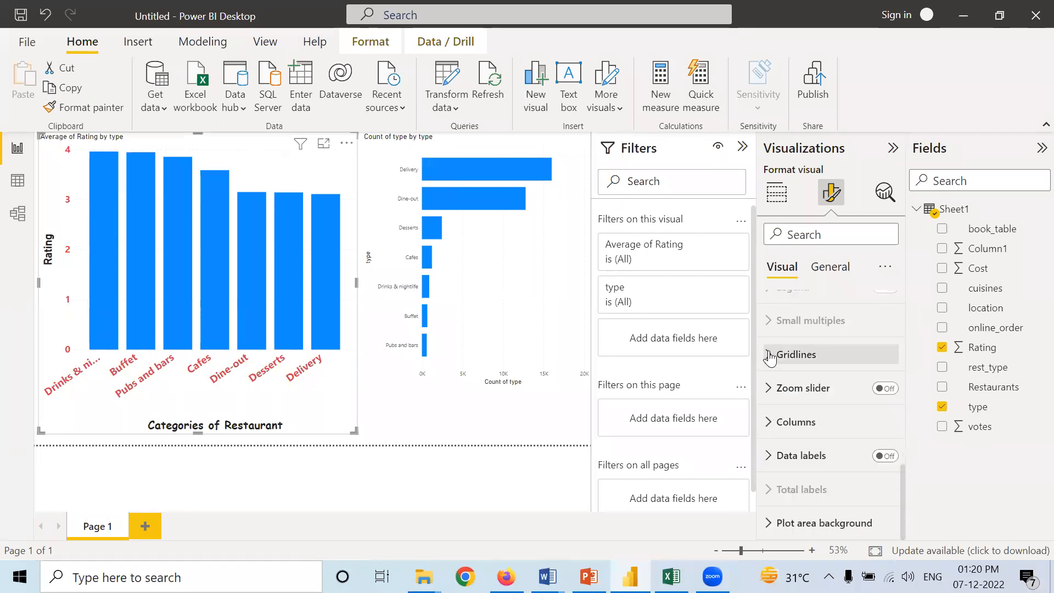
{"action": "left_click", "coordinate": [770, 356]}
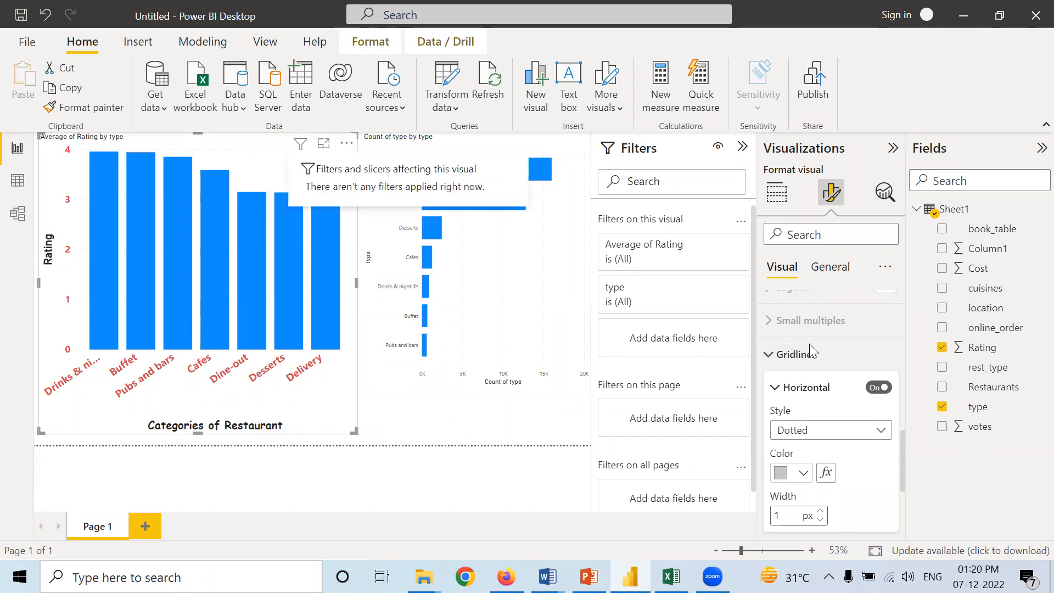
{"action": "left_click", "coordinate": [848, 437]}
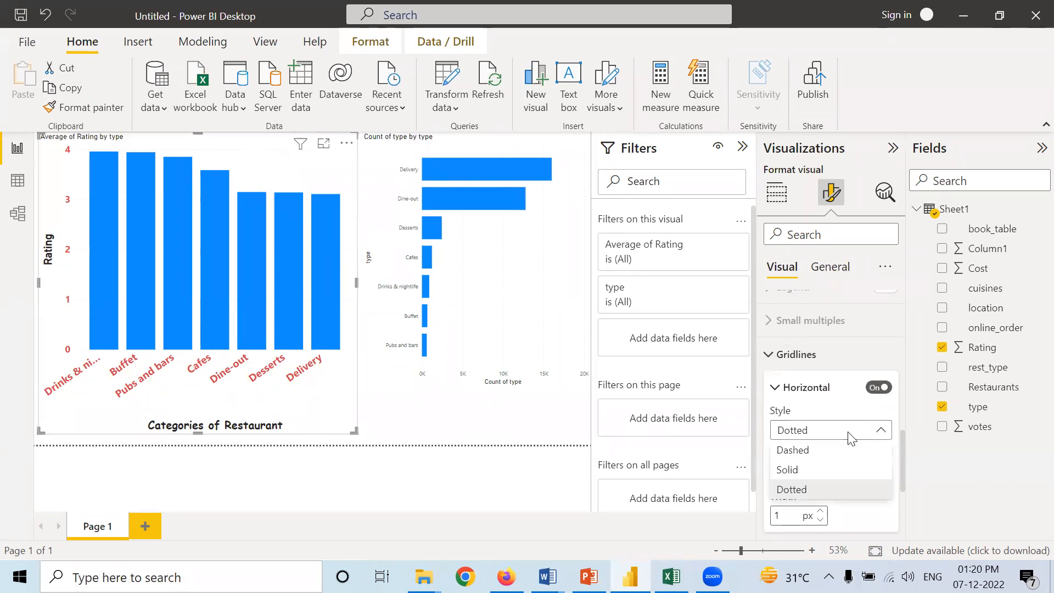
{"action": "left_click", "coordinate": [793, 451]}
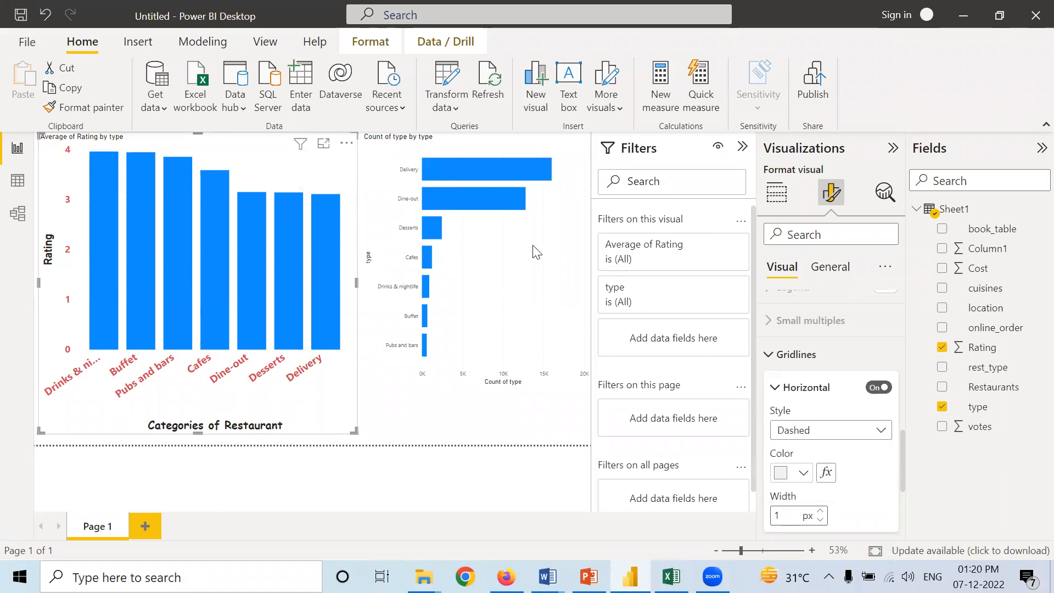
{"action": "scroll", "coordinate": [807, 418], "scroll_direction": "down", "scroll_amount": 2}
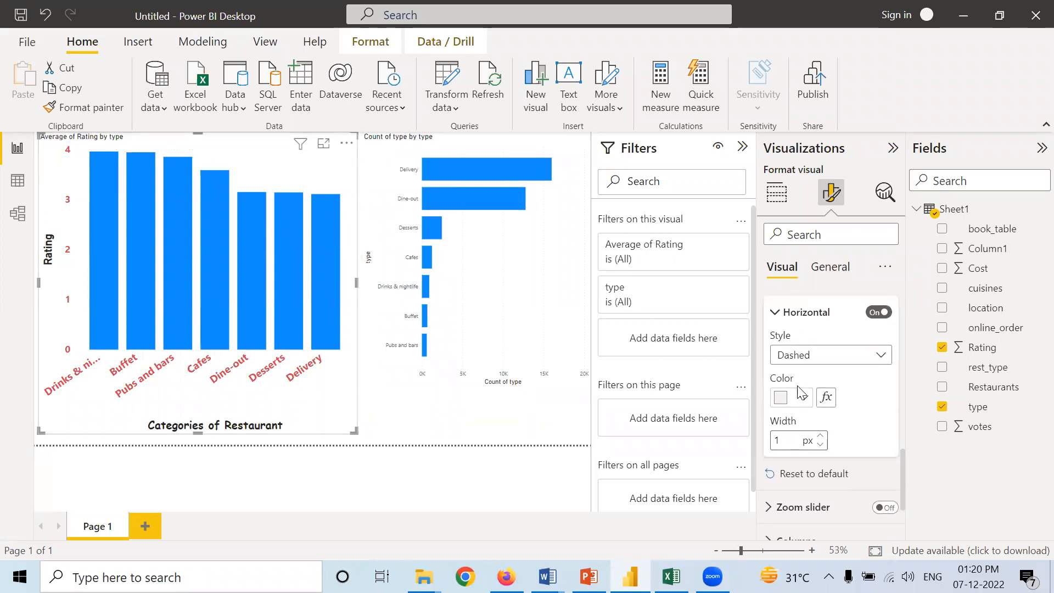
{"action": "left_click", "coordinate": [801, 401]}
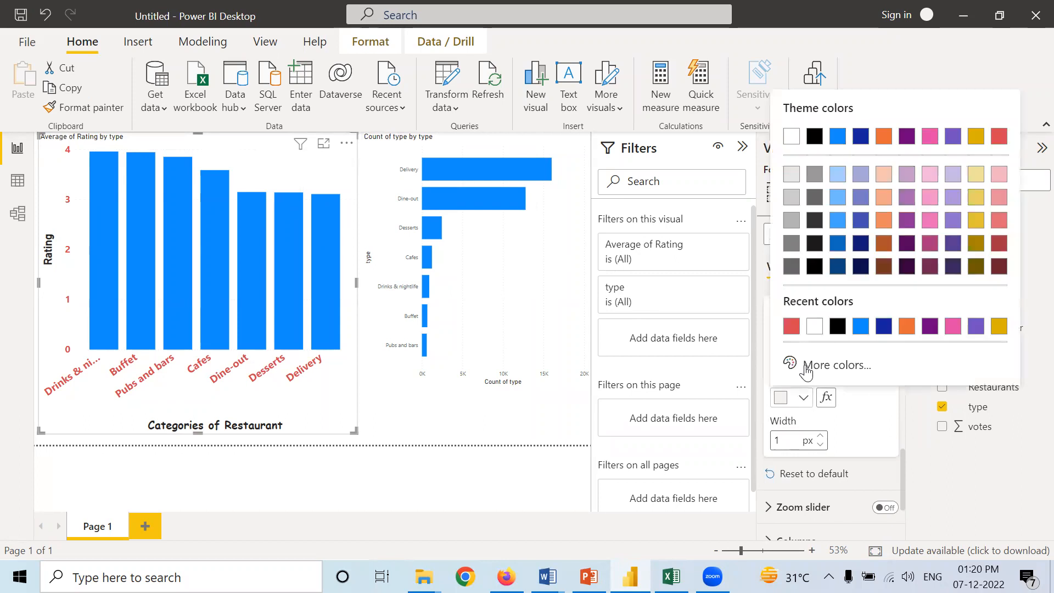
{"action": "left_click", "coordinate": [838, 327]}
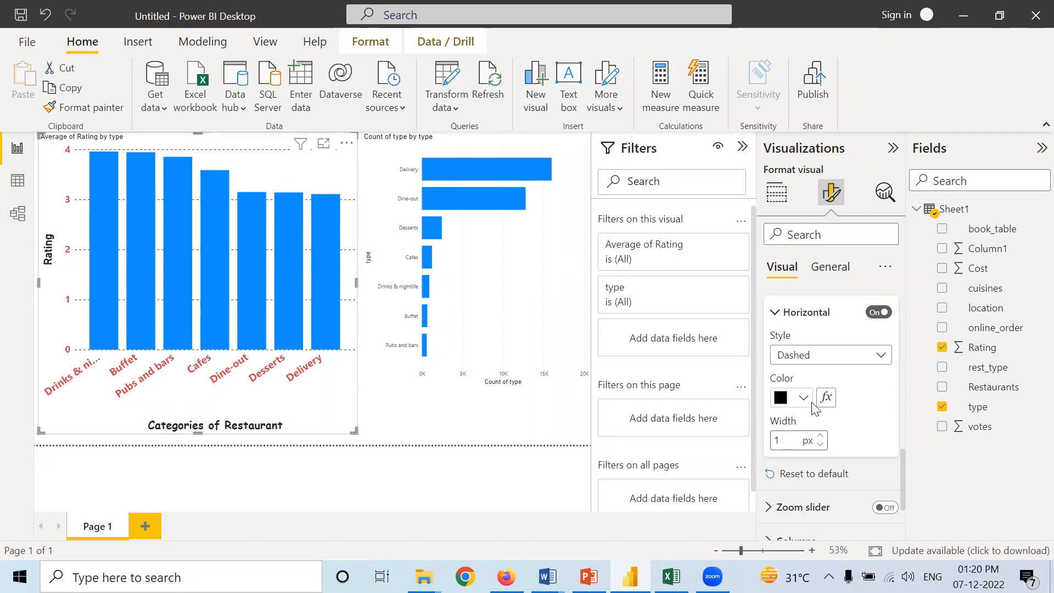
Try out the zoom slider on the column chart's Rating axis, restore the full range and turn the slider off
{"action": "scroll", "coordinate": [881, 440], "scroll_direction": "down", "scroll_amount": 2}
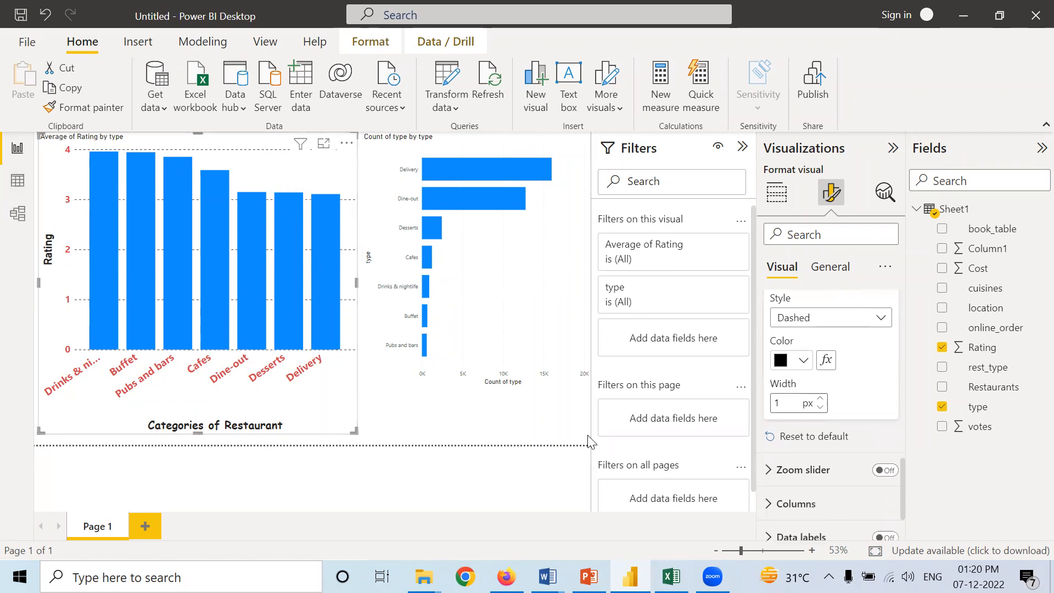
{"action": "left_click", "coordinate": [885, 470]}
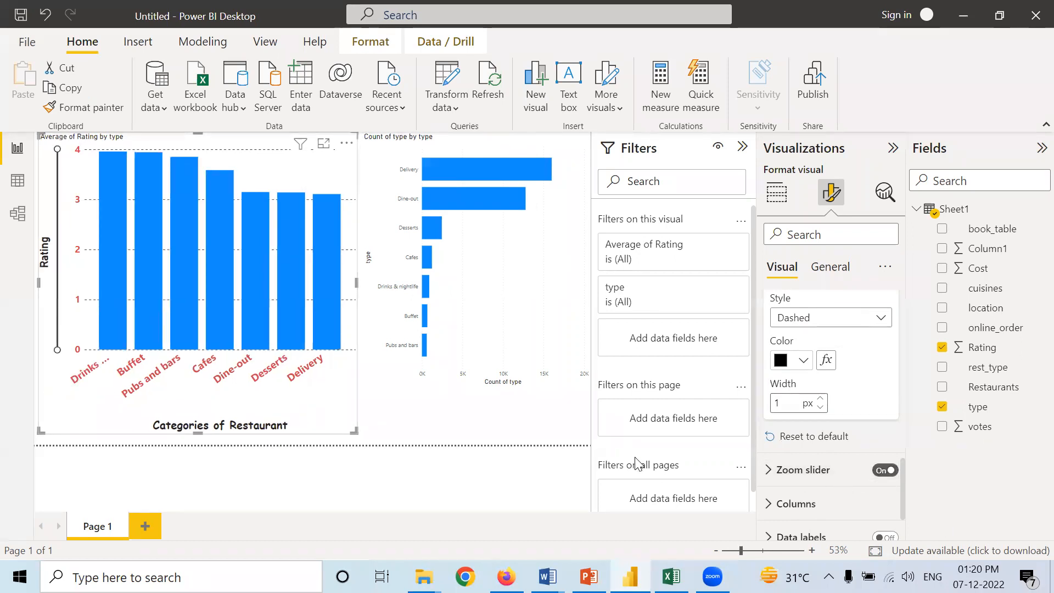
{"action": "left_click_drag", "start_coordinate": [57, 349], "coordinate": [57, 246]}
{"action": "left_click_drag", "start_coordinate": [62, 203], "coordinate": [60, 290]}
{"action": "left_click_drag", "start_coordinate": [65, 329], "coordinate": [59, 354]}
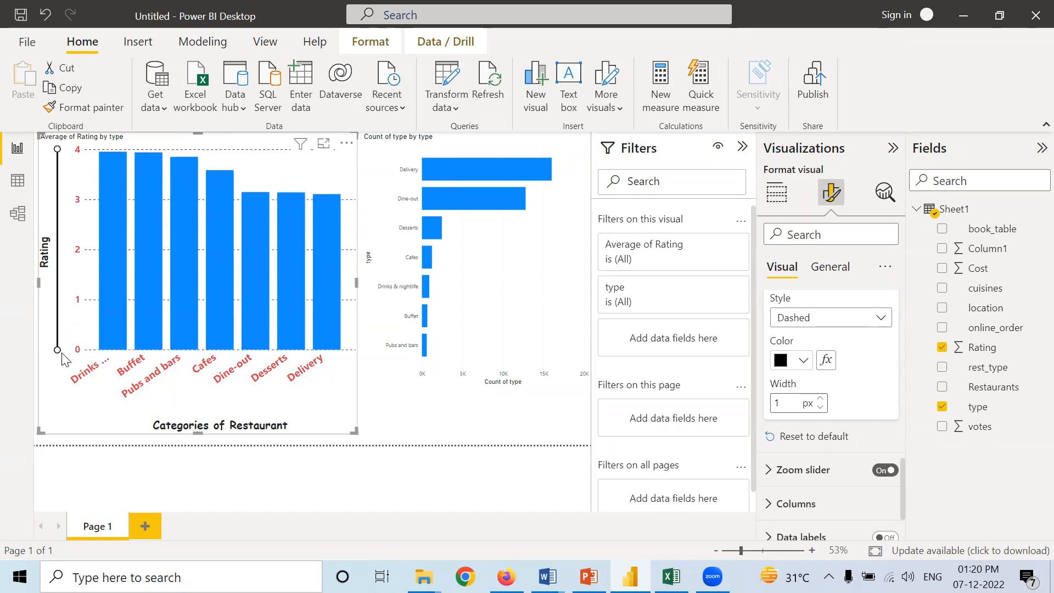
{"action": "left_click", "coordinate": [883, 470]}
Show individual colors for all columns and set Drinks & nightlife to black and Buffet to red
{"action": "scroll", "coordinate": [882, 471], "scroll_direction": "down", "scroll_amount": 1}
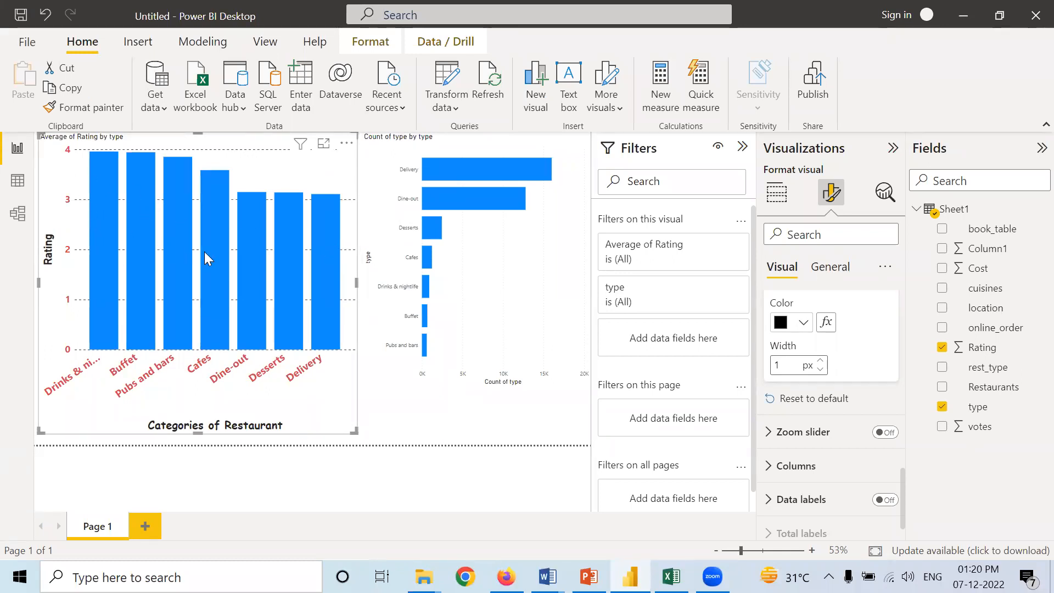
{"action": "left_click", "coordinate": [770, 467]}
{"action": "scroll", "coordinate": [818, 444], "scroll_direction": "down", "scroll_amount": 2}
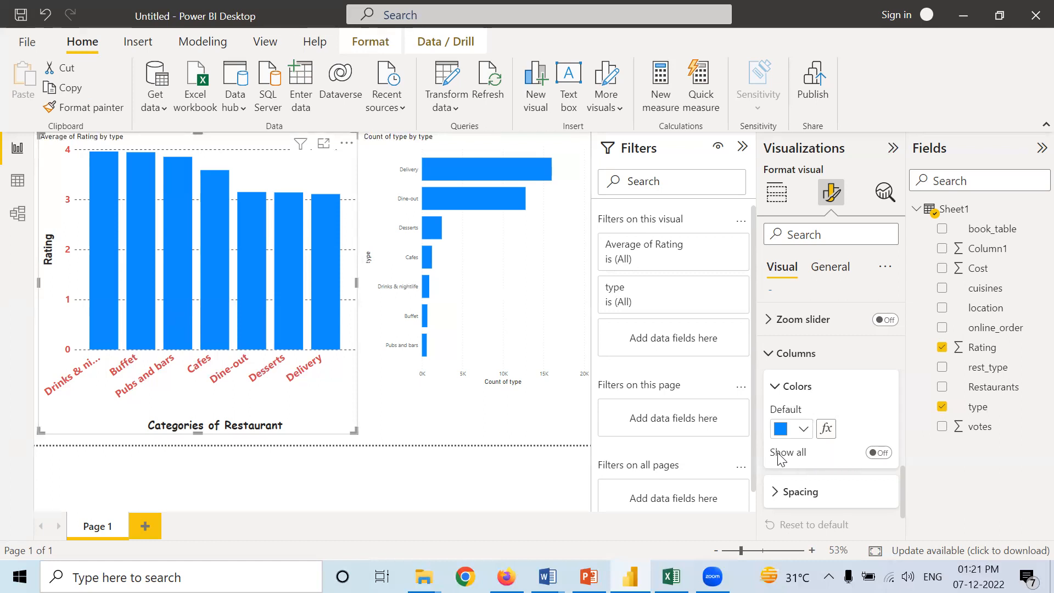
{"action": "left_click", "coordinate": [880, 453]}
{"action": "scroll", "coordinate": [889, 457], "scroll_direction": "down", "scroll_amount": 3}
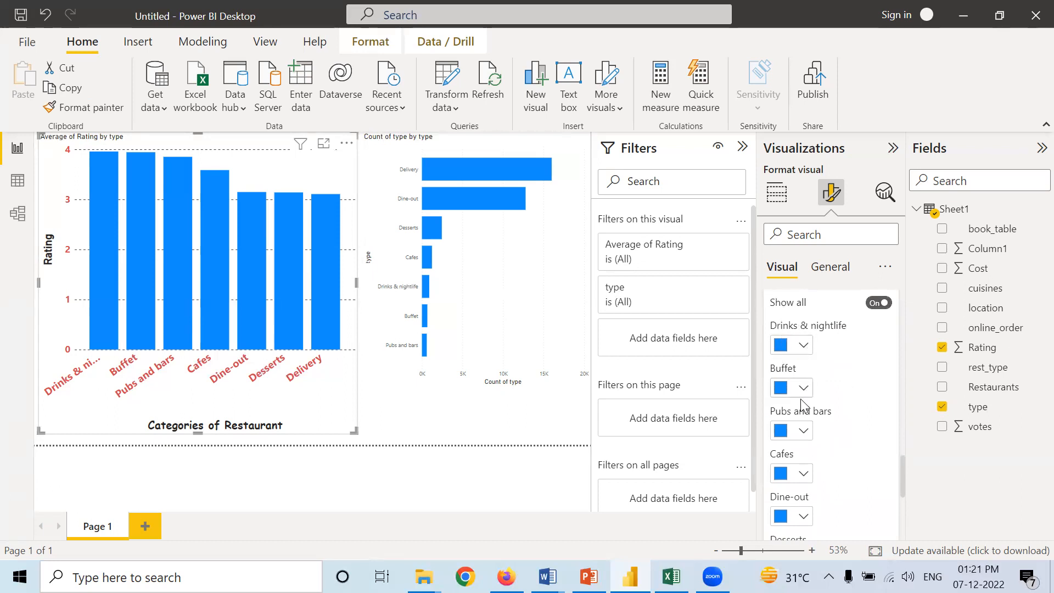
{"action": "left_click", "coordinate": [803, 346]}
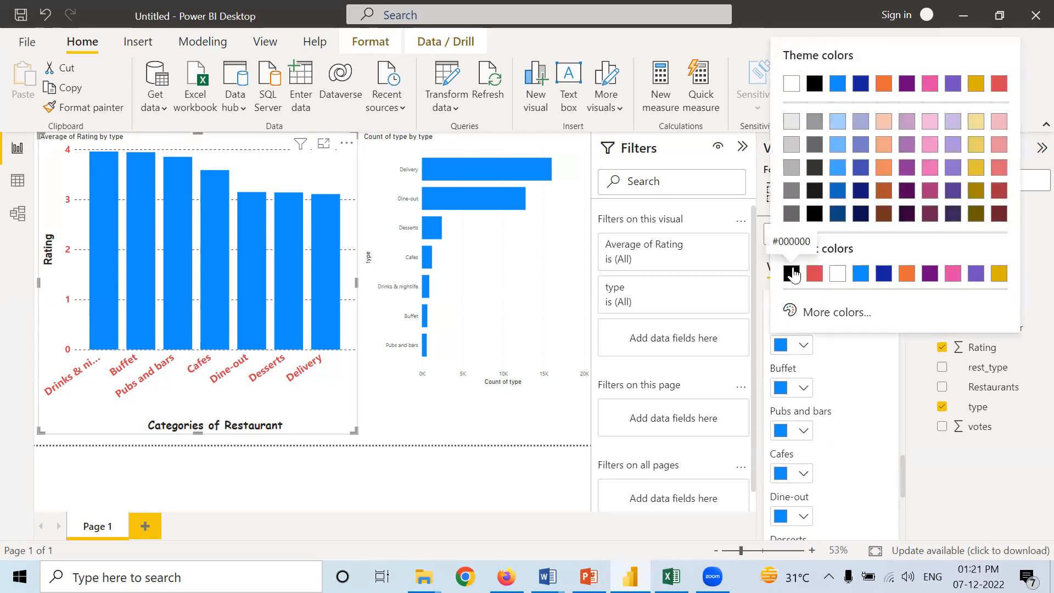
{"action": "left_click", "coordinate": [792, 273]}
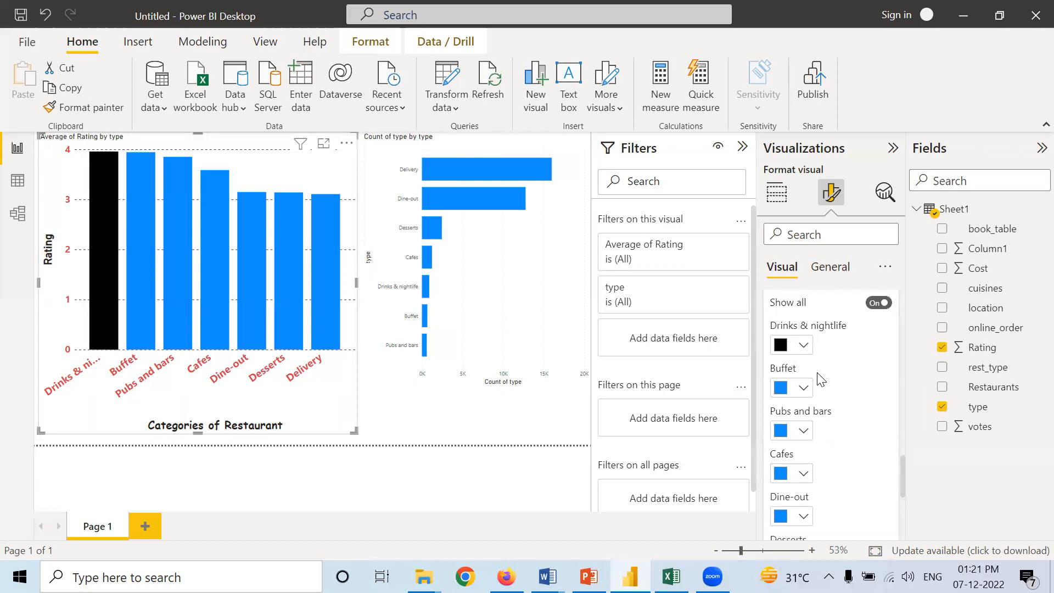
{"action": "left_click", "coordinate": [804, 389]}
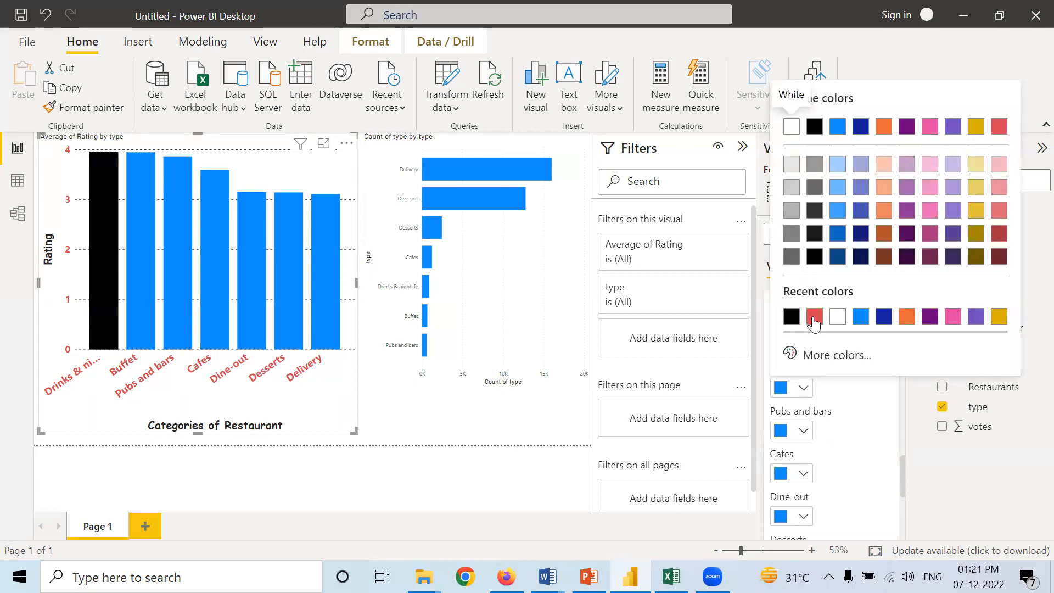
{"action": "left_click", "coordinate": [812, 314]}
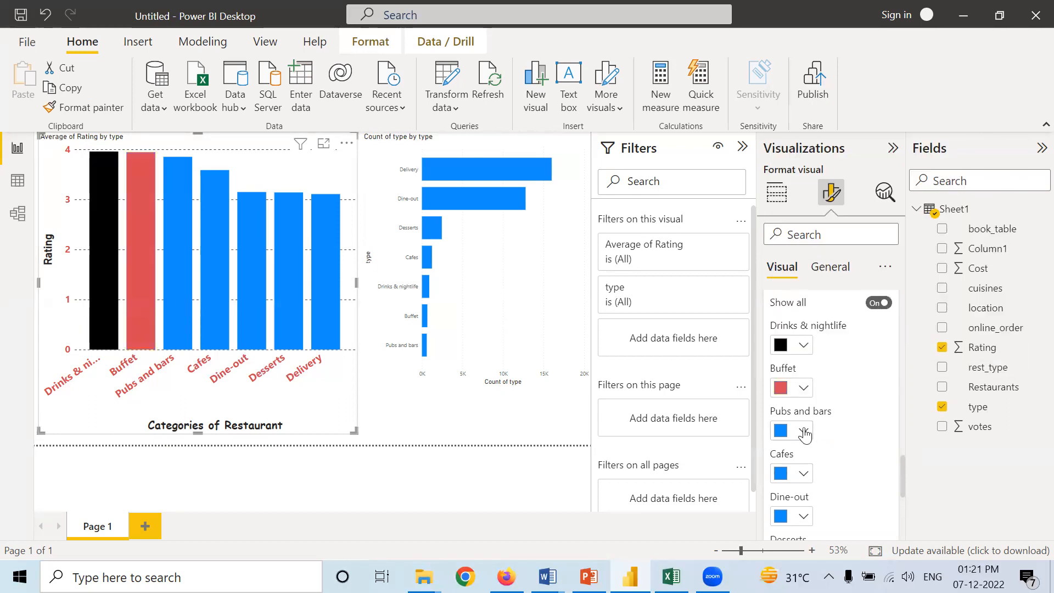
Set the Cafes column to a custom green, leaving the Pubs and bars column blue
{"action": "left_click", "coordinate": [804, 432]}
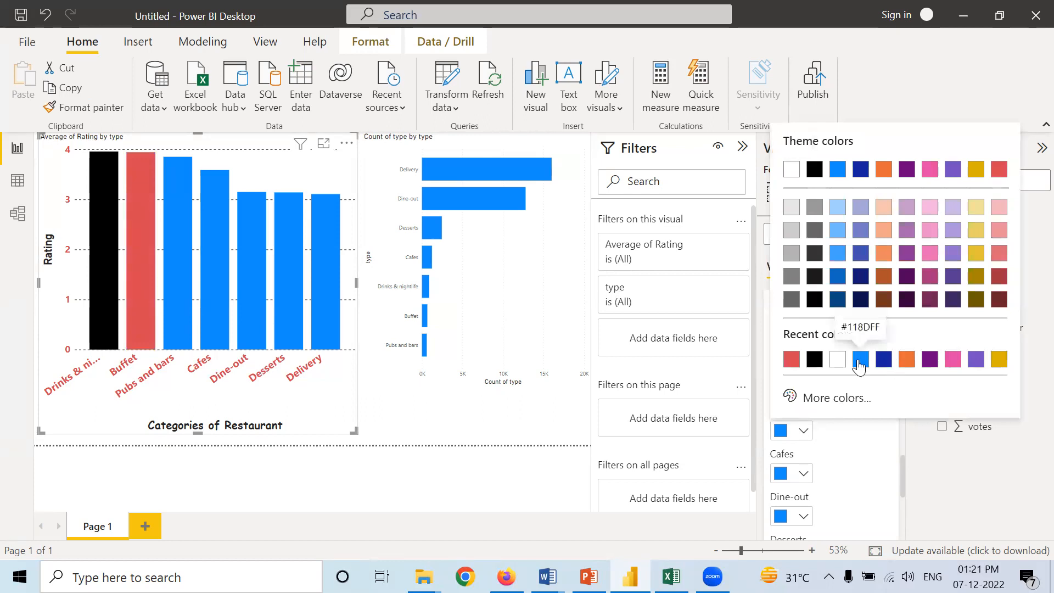
{"action": "left_click", "coordinate": [845, 447]}
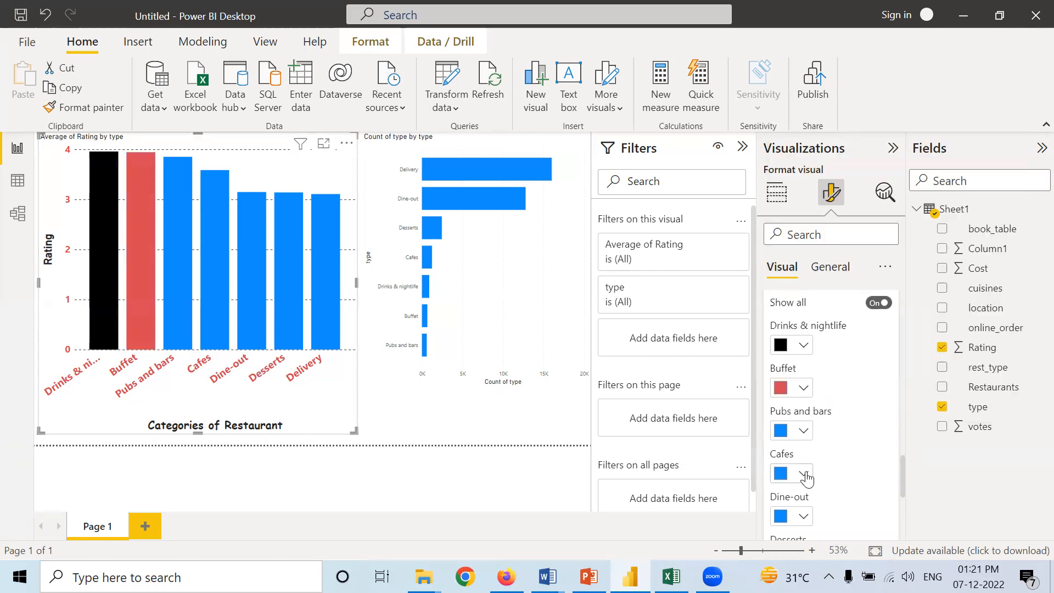
{"action": "left_click", "coordinate": [803, 474]}
{"action": "left_click", "coordinate": [836, 441]}
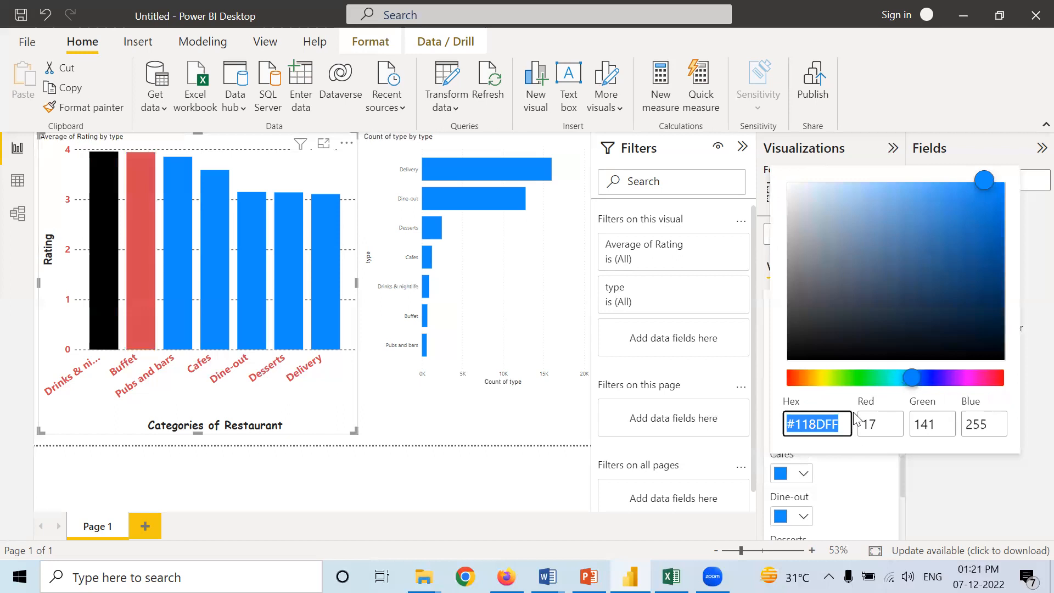
{"action": "left_click", "coordinate": [878, 377]}
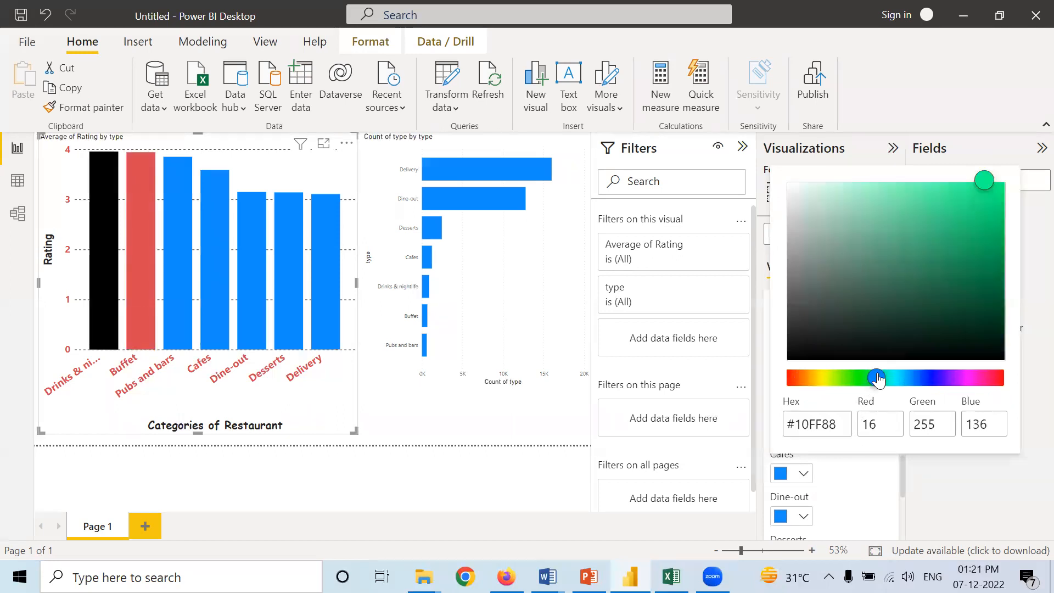
{"action": "left_click", "coordinate": [963, 205]}
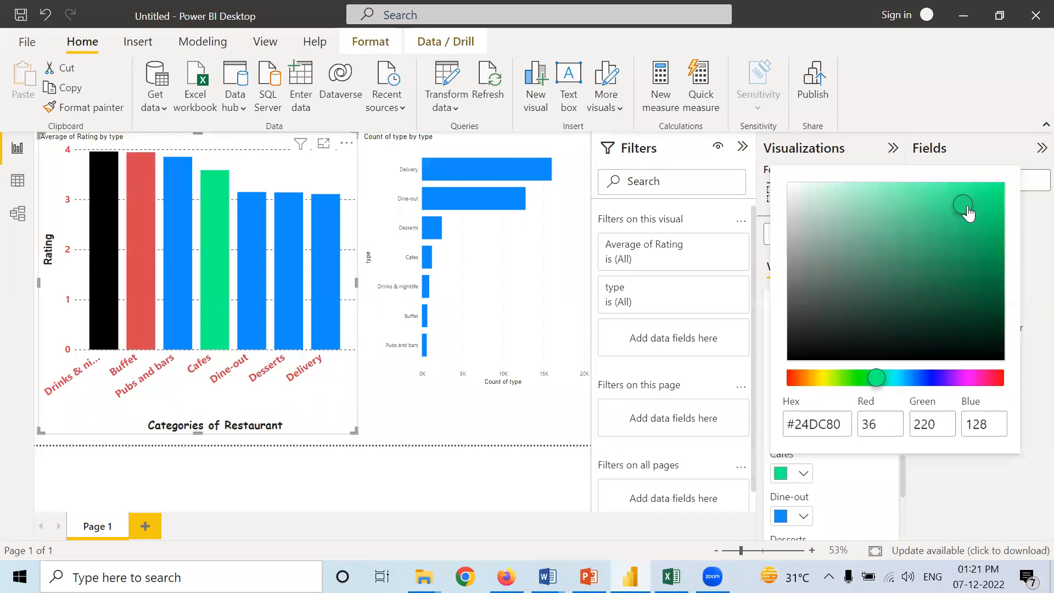
{"action": "left_click", "coordinate": [863, 493]}
Set the Dine-out column to pink and the Desserts column to purple
{"action": "scroll", "coordinate": [860, 492], "scroll_direction": "down", "scroll_amount": 2}
{"action": "left_click", "coordinate": [802, 441]}
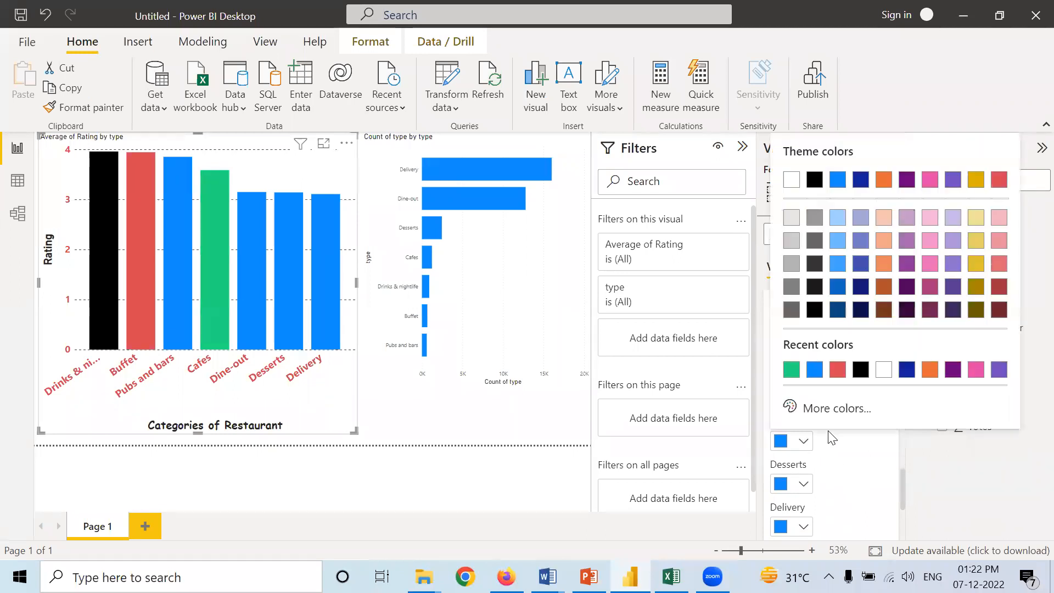
{"action": "left_click", "coordinate": [975, 370]}
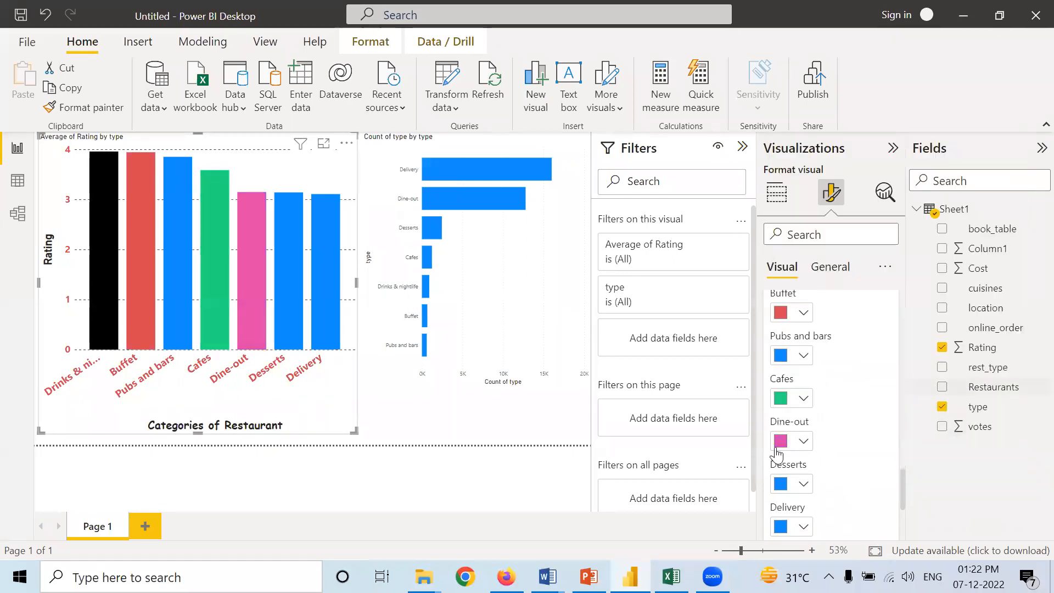
{"action": "scroll", "coordinate": [799, 450], "scroll_direction": "down", "scroll_amount": 1}
{"action": "left_click", "coordinate": [801, 448]}
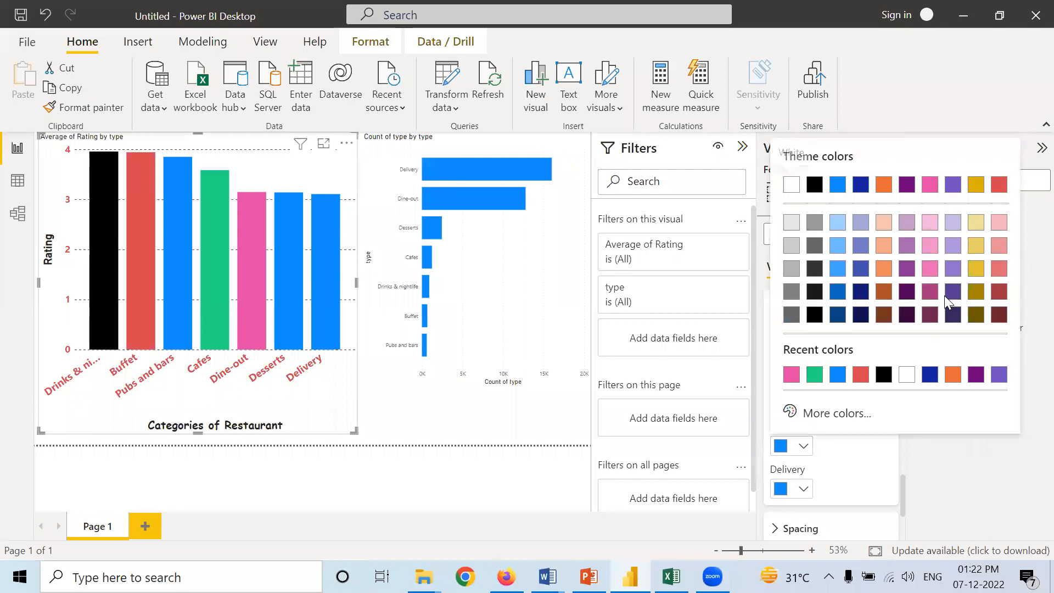
{"action": "left_click", "coordinate": [907, 269]}
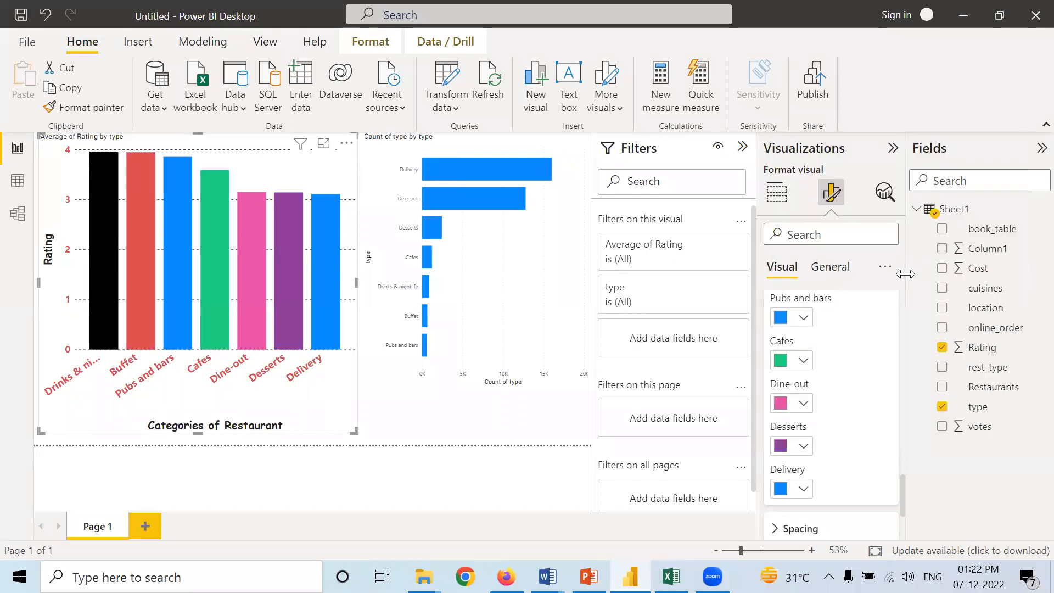
Set the Delivery column to the custom orange #F4822B
{"action": "scroll", "coordinate": [882, 395], "scroll_direction": "down", "scroll_amount": 2}
{"action": "left_click", "coordinate": [804, 377]}
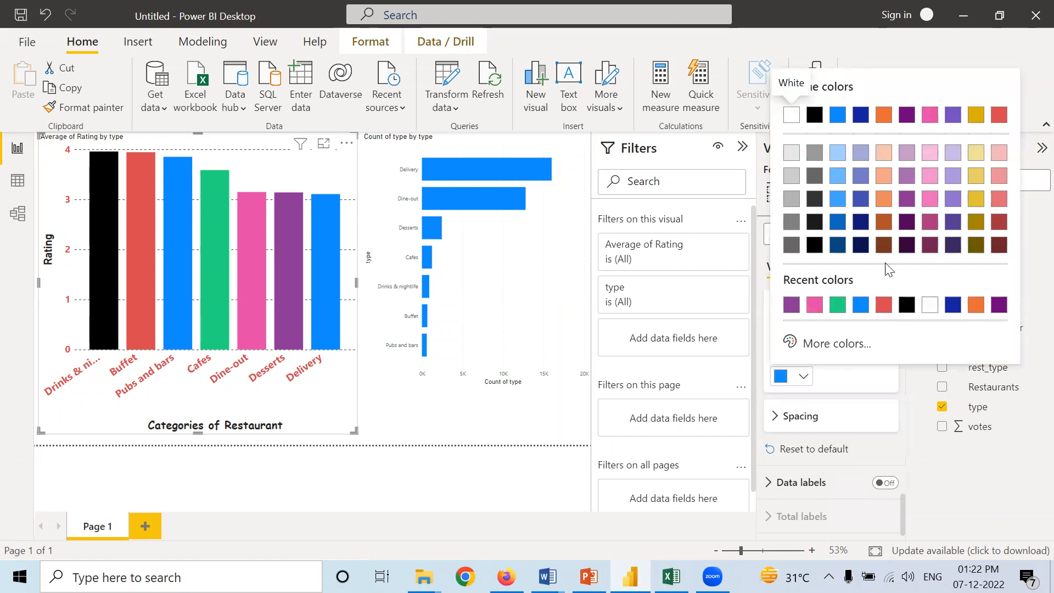
{"action": "left_click", "coordinate": [814, 351]}
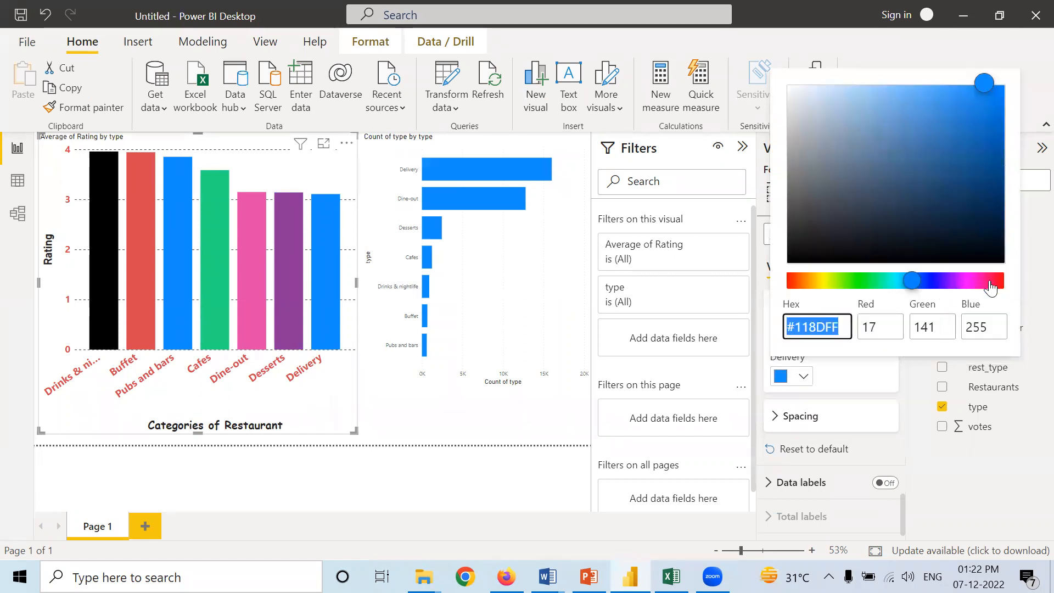
{"action": "left_click", "coordinate": [815, 281]}
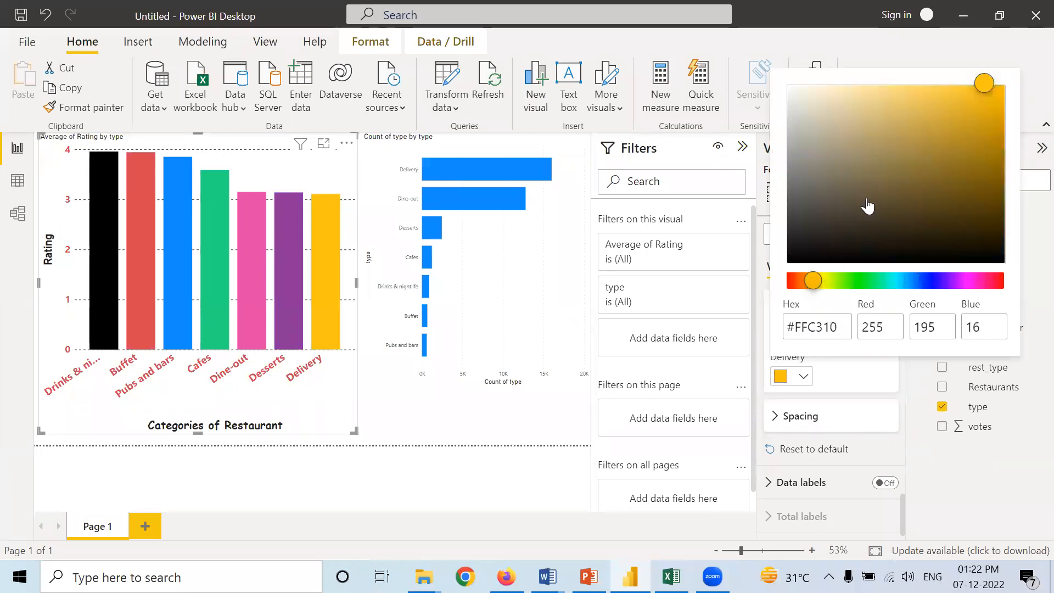
{"action": "left_click", "coordinate": [802, 282]}
{"action": "left_click", "coordinate": [943, 107]}
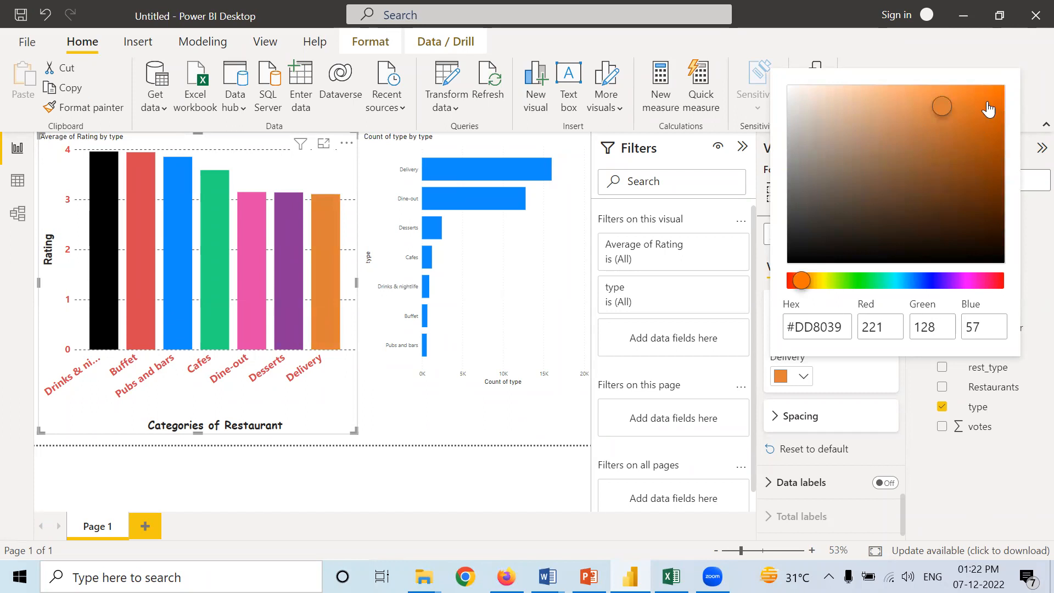
{"action": "left_click", "coordinate": [962, 91]}
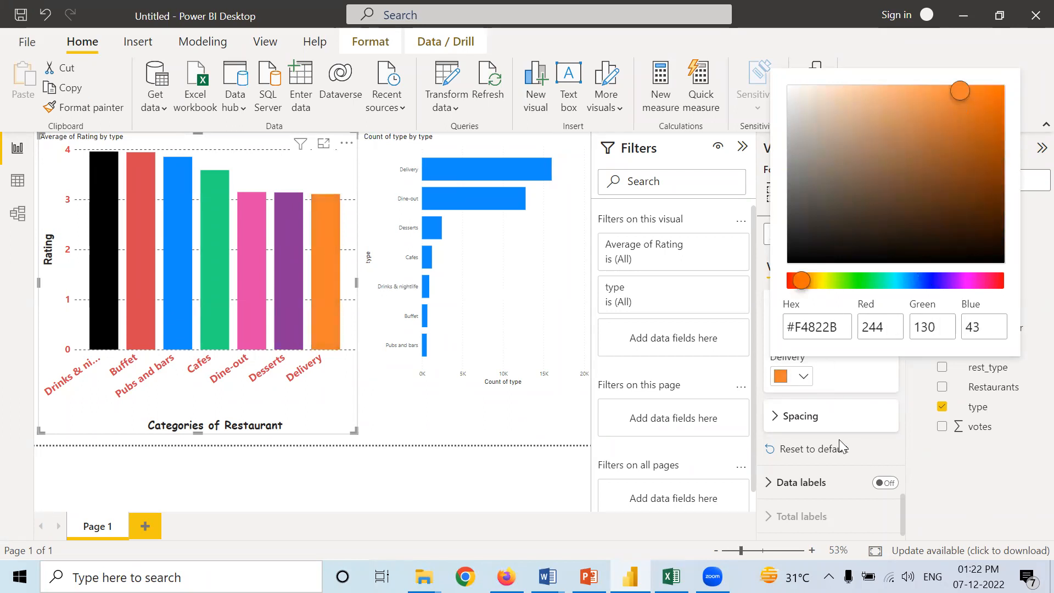
{"action": "left_click", "coordinate": [941, 464]}
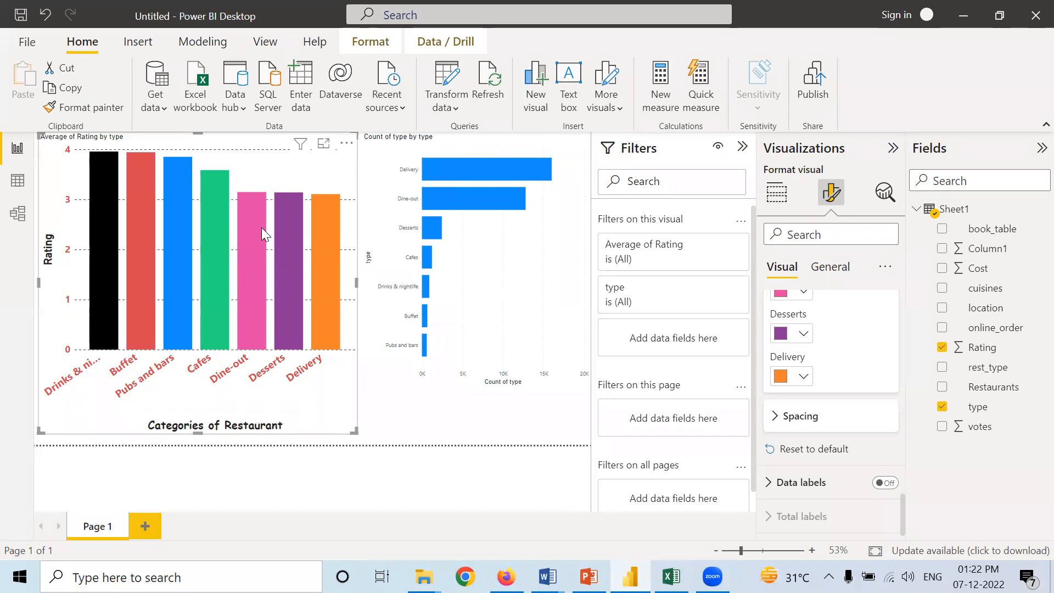
Set the inner padding between the column chart's columns to 31 px
{"action": "left_click", "coordinate": [774, 419]}
{"action": "scroll", "coordinate": [830, 433], "scroll_direction": "down", "scroll_amount": 1}
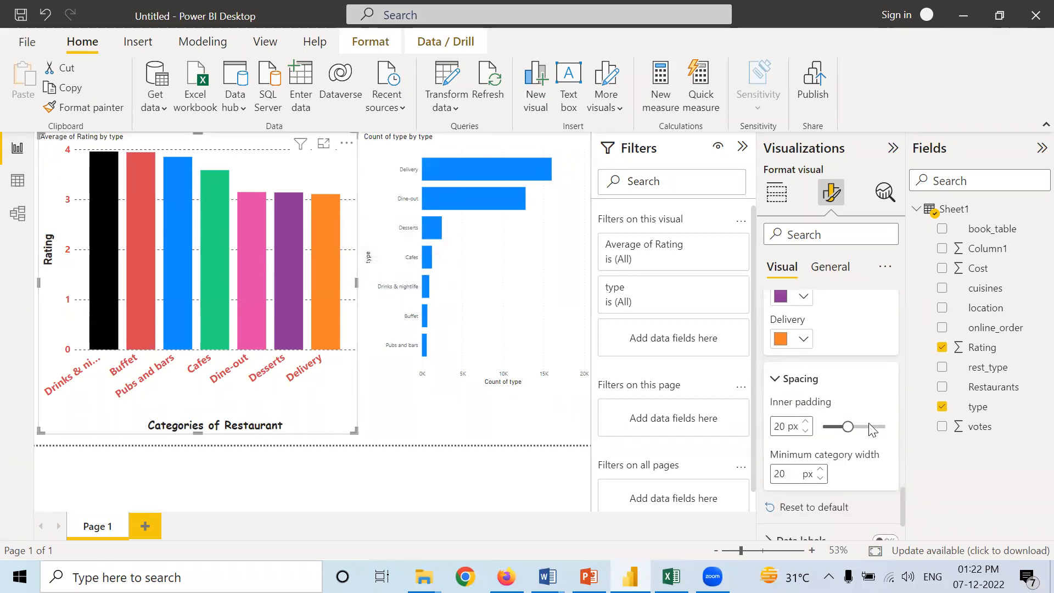
{"action": "mouse_move", "coordinate": [849, 427]}
{"action": "left_mouse_down"}
{"action": "mouse_move", "coordinate": [838, 430]}
{"action": "mouse_move", "coordinate": [861, 429]}
{"action": "left_mouse_up"}
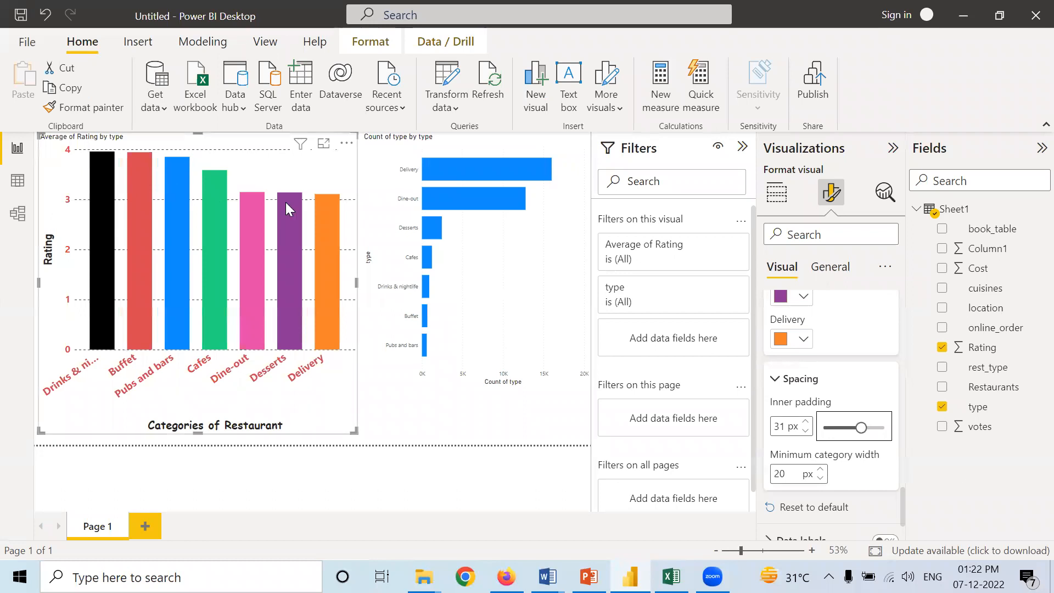
{"action": "left_click", "coordinate": [422, 428]}
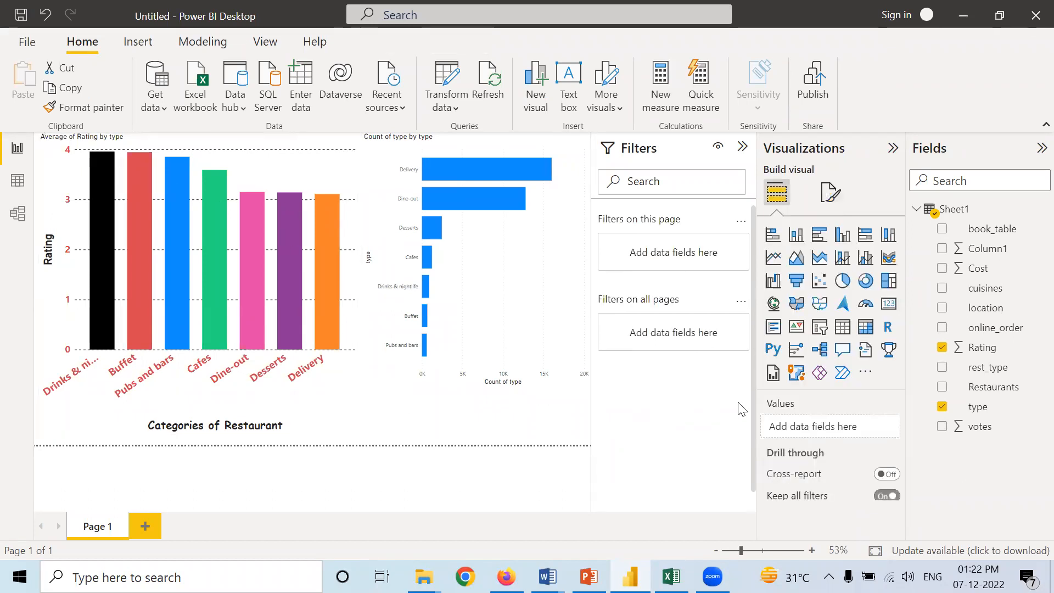
Turn on data labels for the Average of Rating by type column chart and expand their settings
{"action": "left_click", "coordinate": [326, 392]}
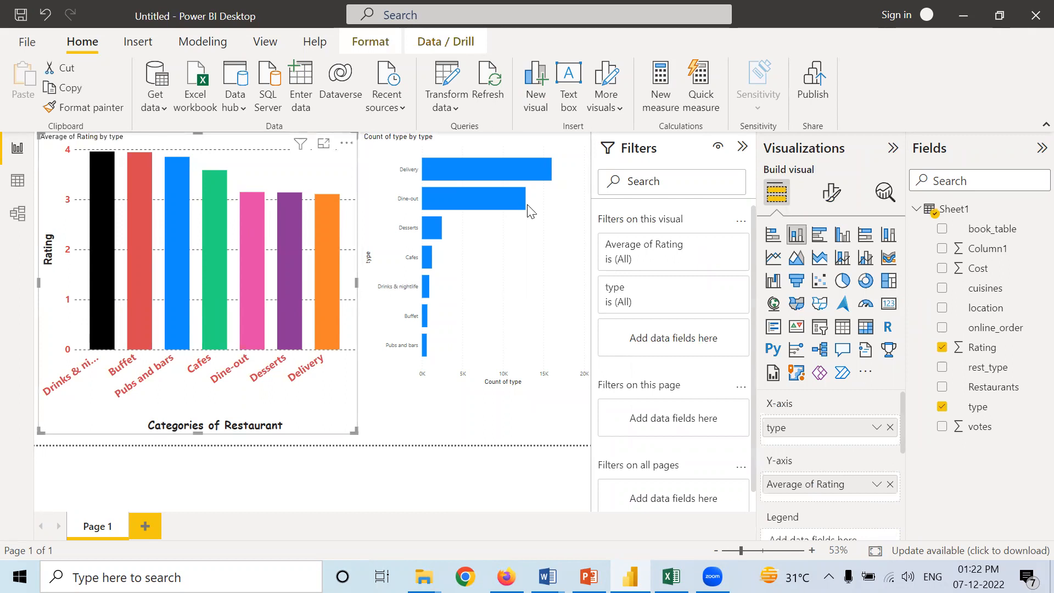
{"action": "left_click", "coordinate": [831, 192]}
{"action": "scroll", "coordinate": [829, 353], "scroll_direction": "down", "scroll_amount": 3}
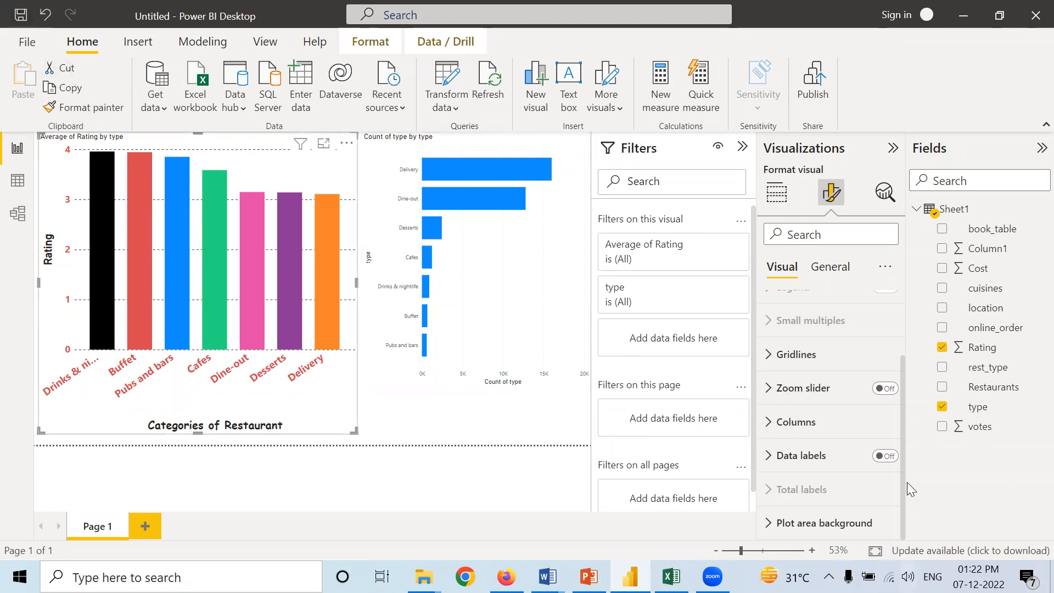
{"action": "left_click", "coordinate": [893, 458]}
{"action": "left_click", "coordinate": [770, 464]}
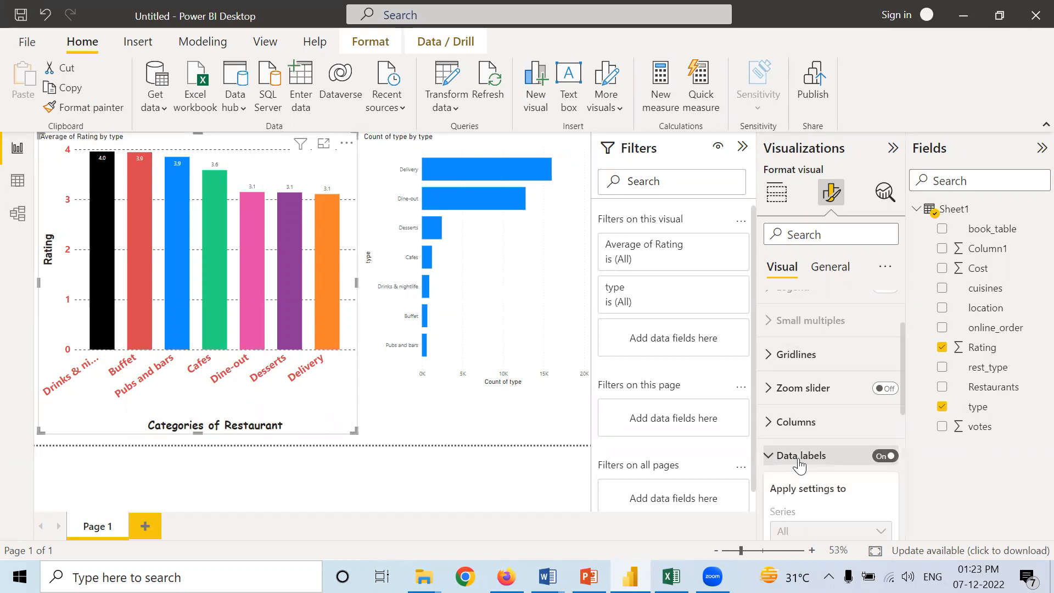
Set the font size of the column chart's data label values to 17
{"action": "scroll", "coordinate": [807, 457], "scroll_direction": "down", "scroll_amount": 5}
{"action": "scroll", "coordinate": [808, 464], "scroll_direction": "down", "scroll_amount": 2}
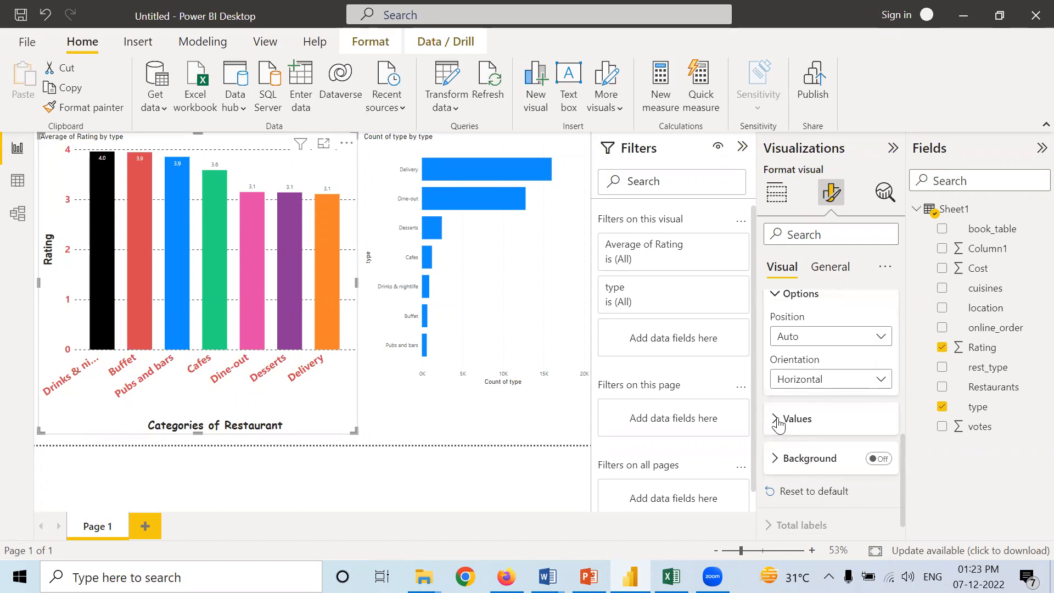
{"action": "left_click", "coordinate": [782, 428]}
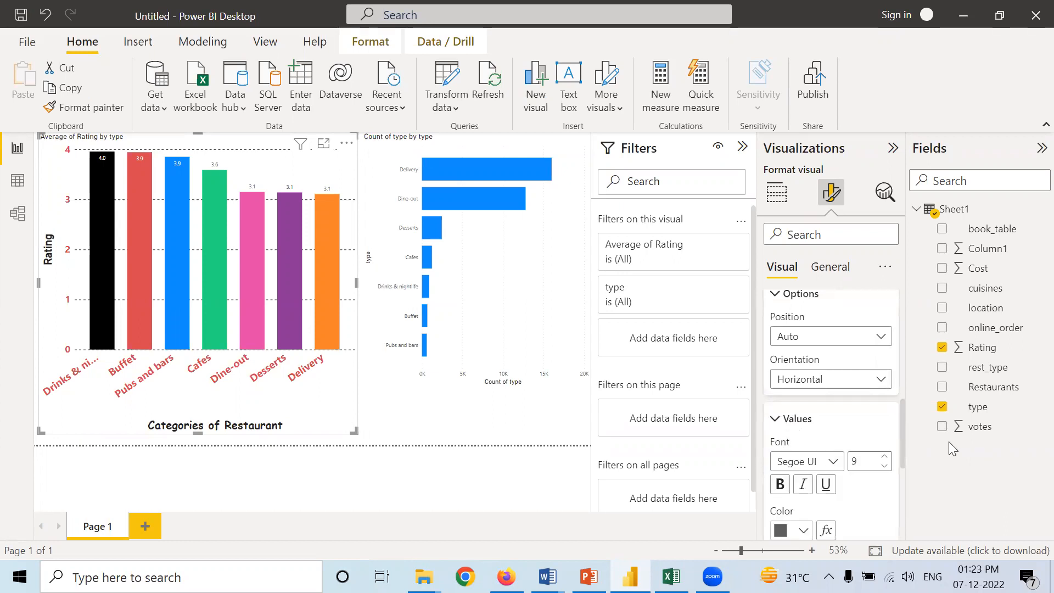
{"action": "left_click", "coordinate": [885, 459]}
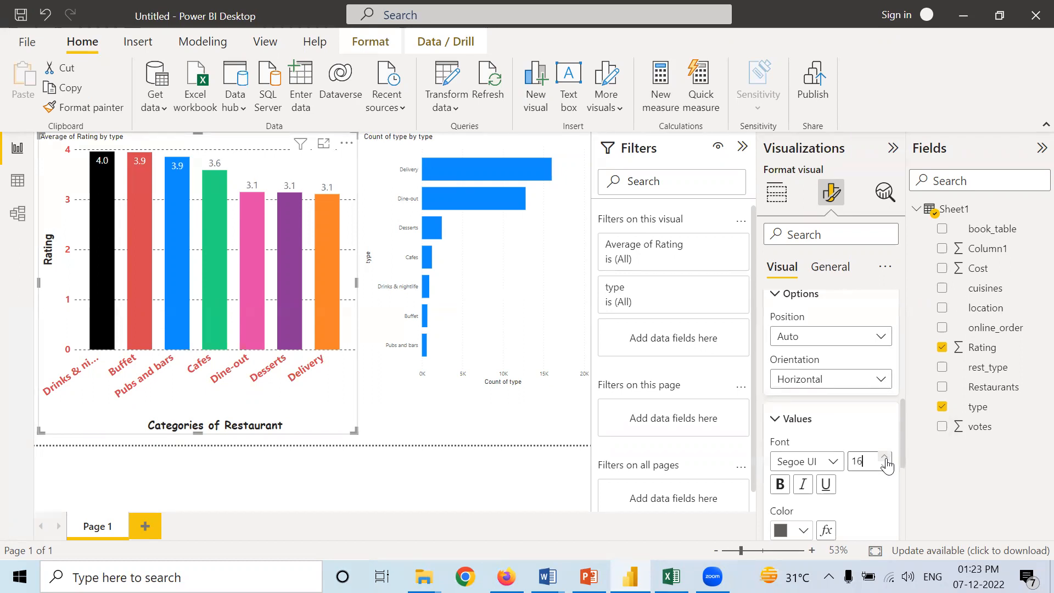
{"action": "scroll", "coordinate": [879, 464], "scroll_direction": "down", "scroll_amount": 2}
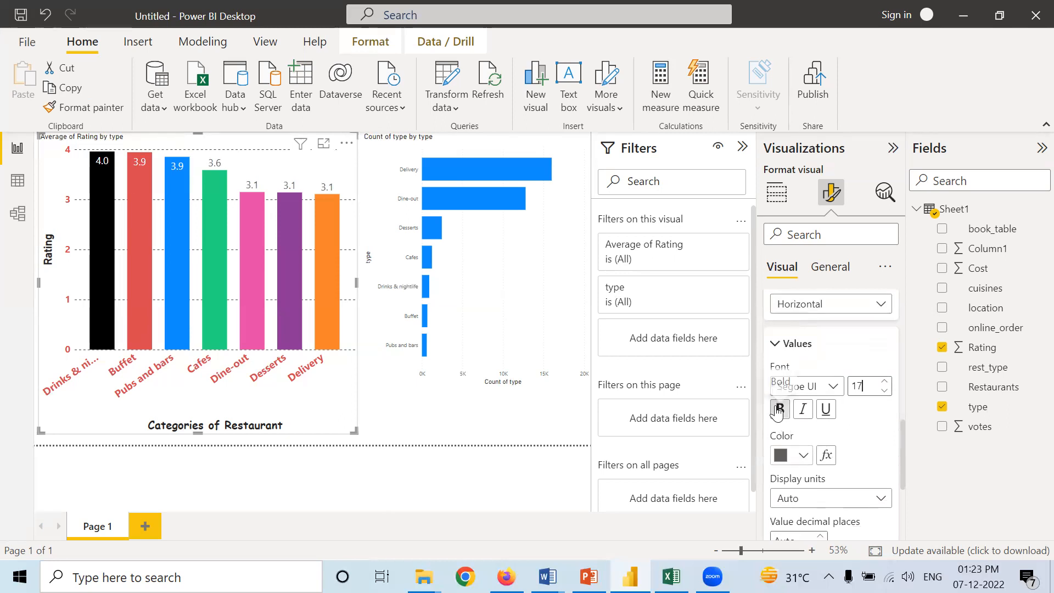
{"action": "scroll", "coordinate": [890, 449], "scroll_direction": "down", "scroll_amount": 3}
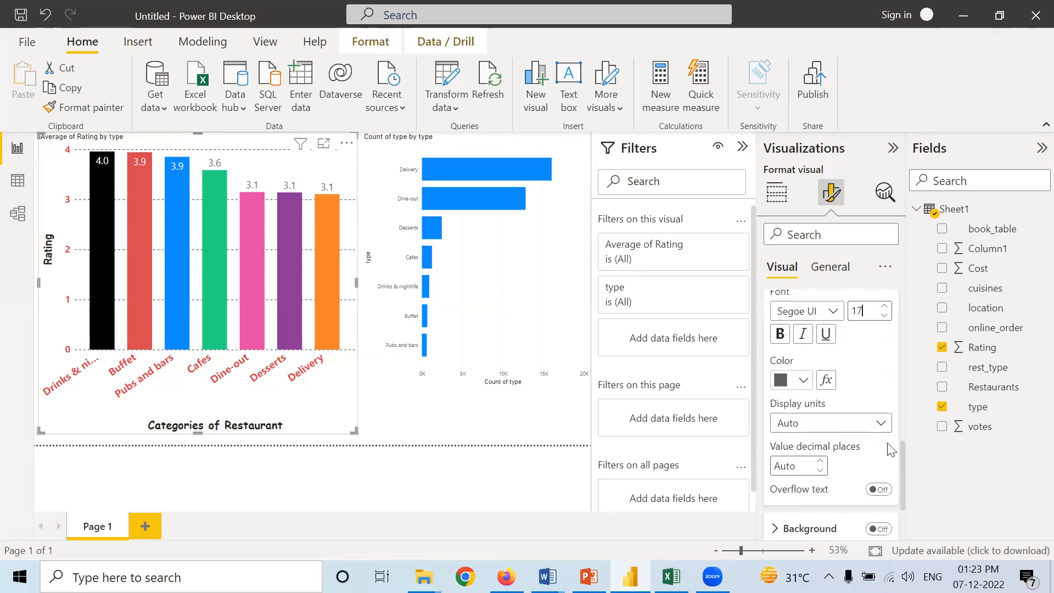
{"action": "scroll", "coordinate": [891, 450], "scroll_direction": "up", "scroll_amount": 2}
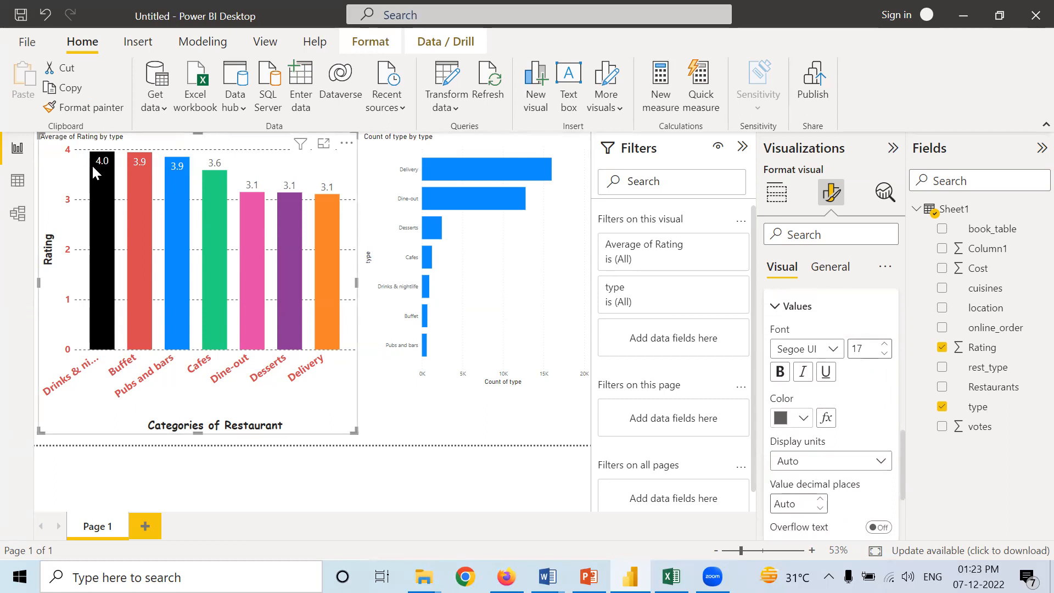
Try out a data label background at 14% and 88% transparency, and turn the background off again
{"action": "scroll", "coordinate": [855, 418], "scroll_direction": "down", "scroll_amount": 3}
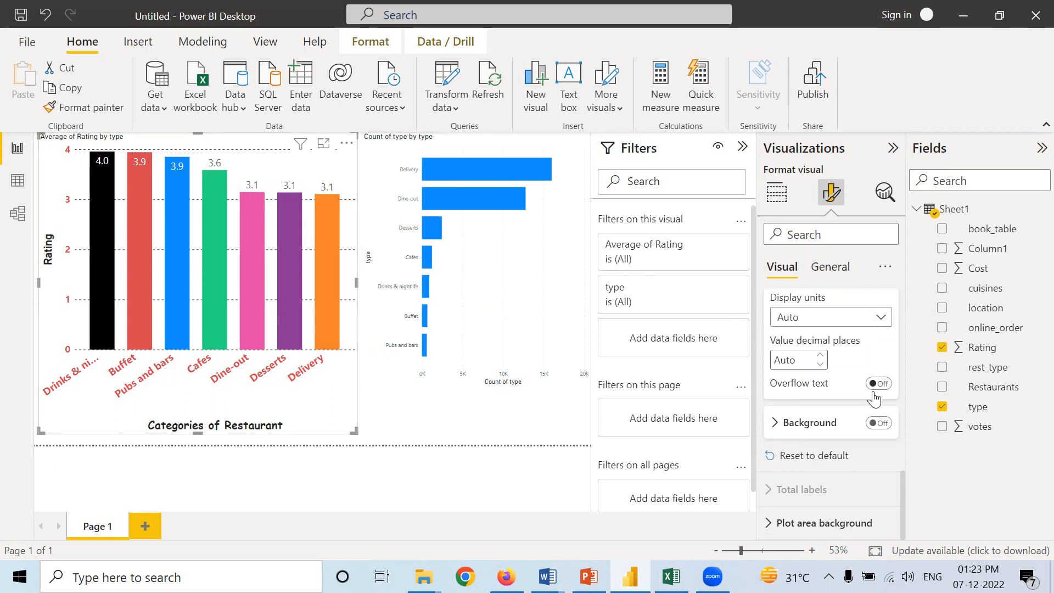
{"action": "left_click", "coordinate": [881, 426]}
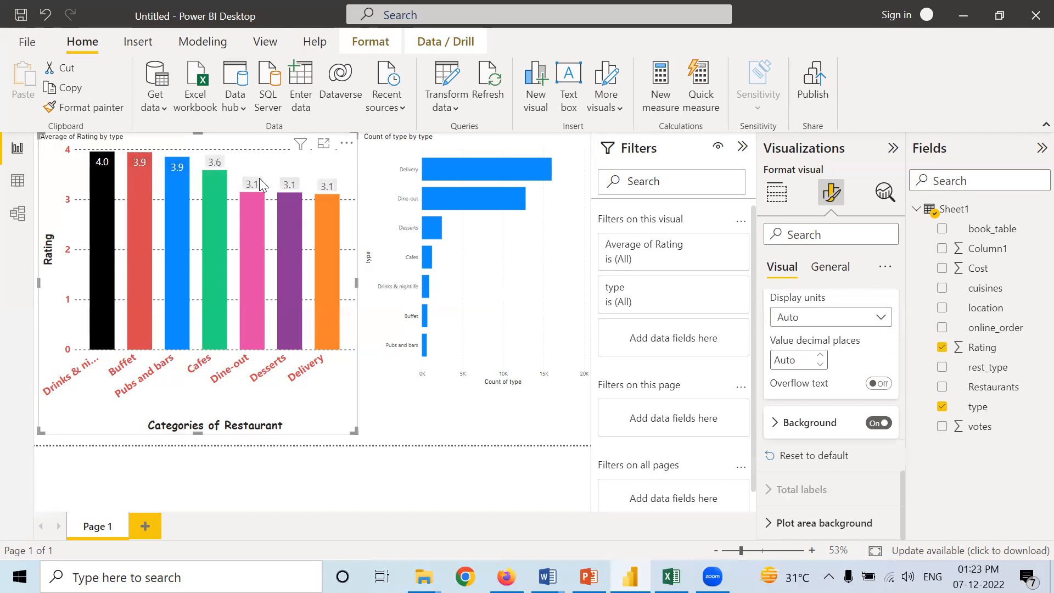
{"action": "left_click", "coordinate": [769, 423]}
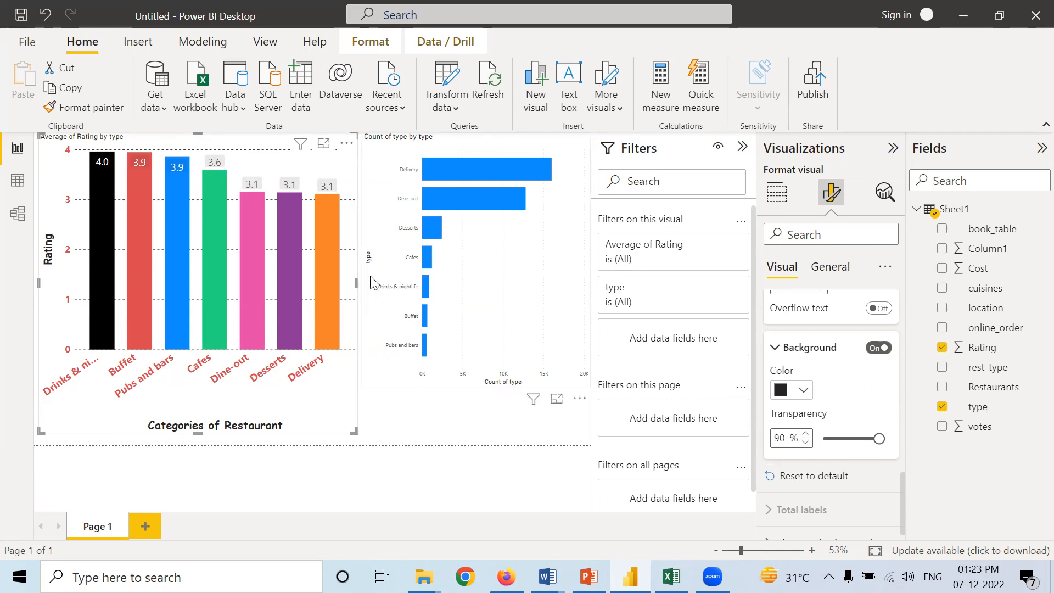
{"action": "left_click_drag", "start_coordinate": [879, 439], "coordinate": [831, 438]}
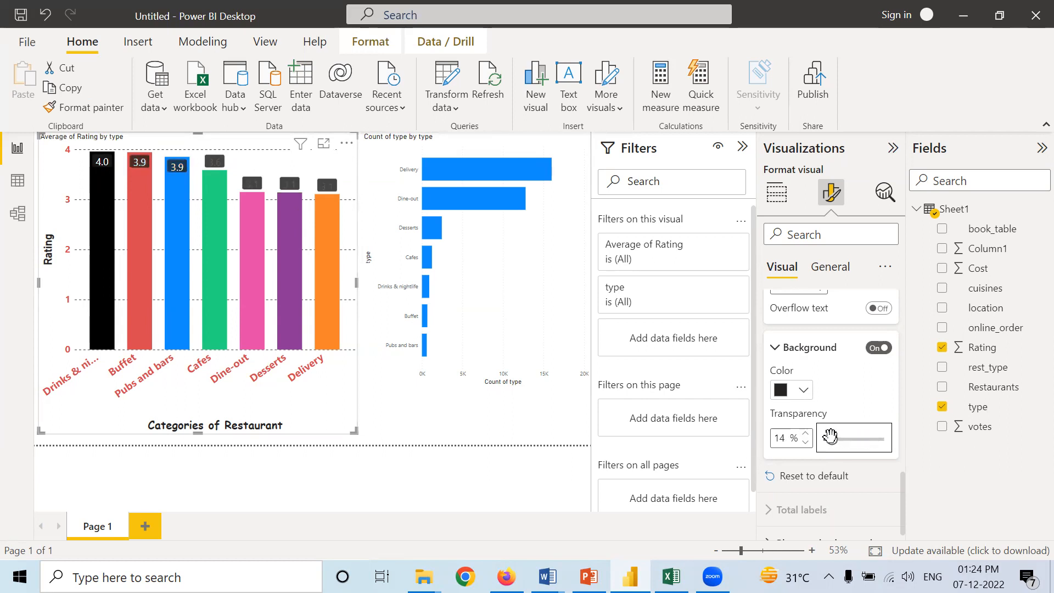
{"action": "left_click_drag", "start_coordinate": [830, 437], "coordinate": [836, 439]}
{"action": "left_click", "coordinate": [875, 443]}
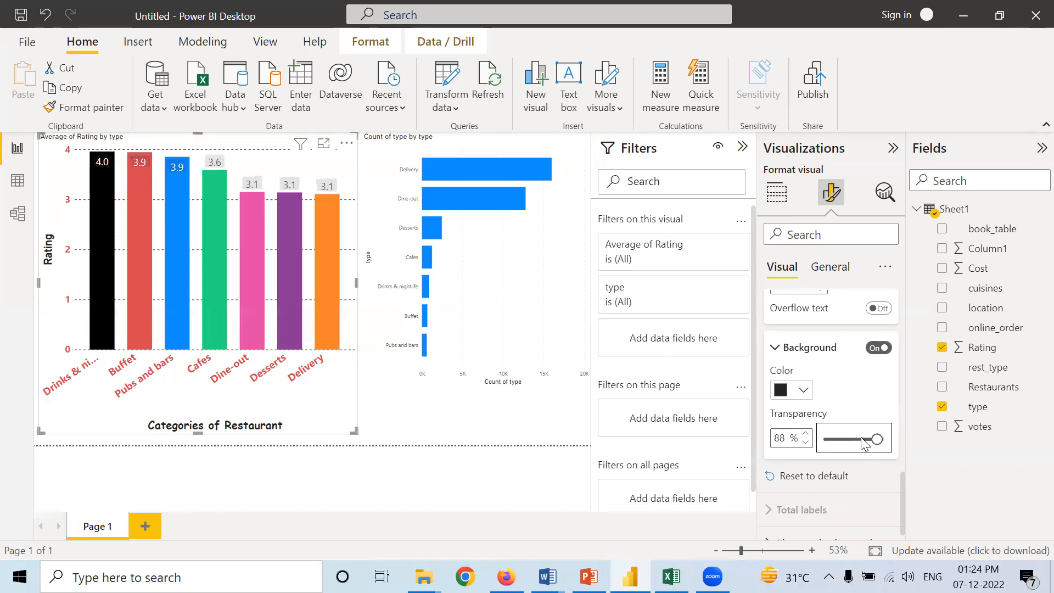
{"action": "left_click", "coordinate": [878, 350]}
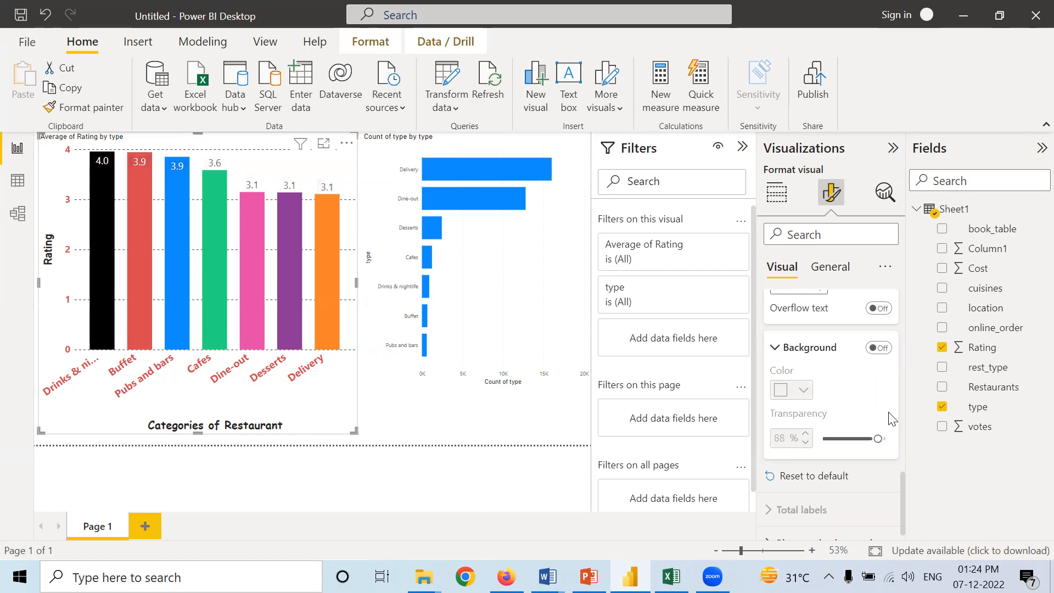
Try the zomato picture as the plot area background of the Average of Rating column chart and remove it again
{"action": "scroll", "coordinate": [835, 398], "scroll_direction": "down", "scroll_amount": 1}
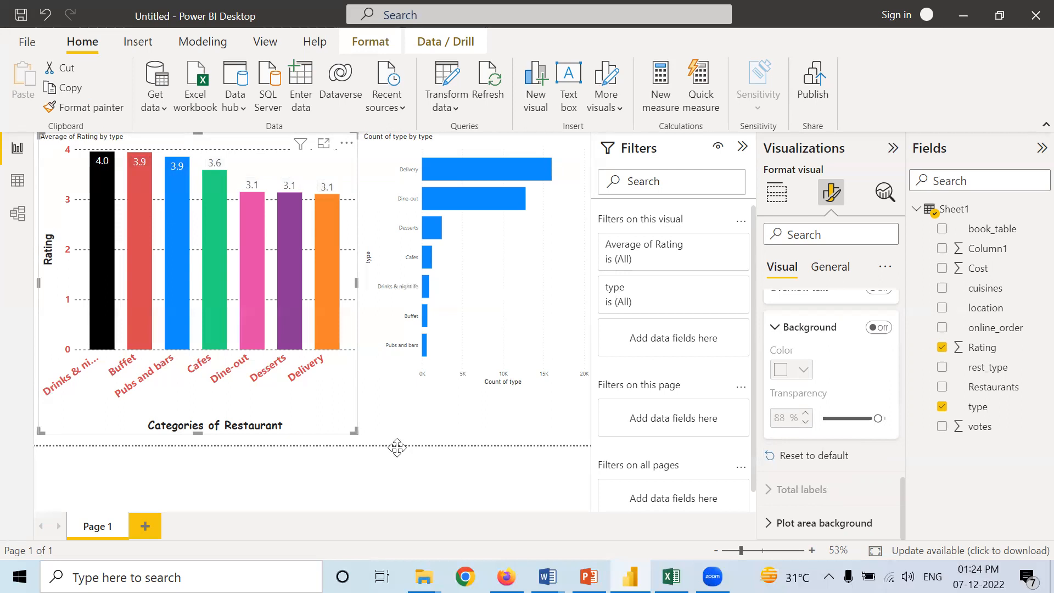
{"action": "left_click", "coordinate": [817, 533]}
{"action": "scroll", "coordinate": [829, 495], "scroll_direction": "down", "scroll_amount": 3}
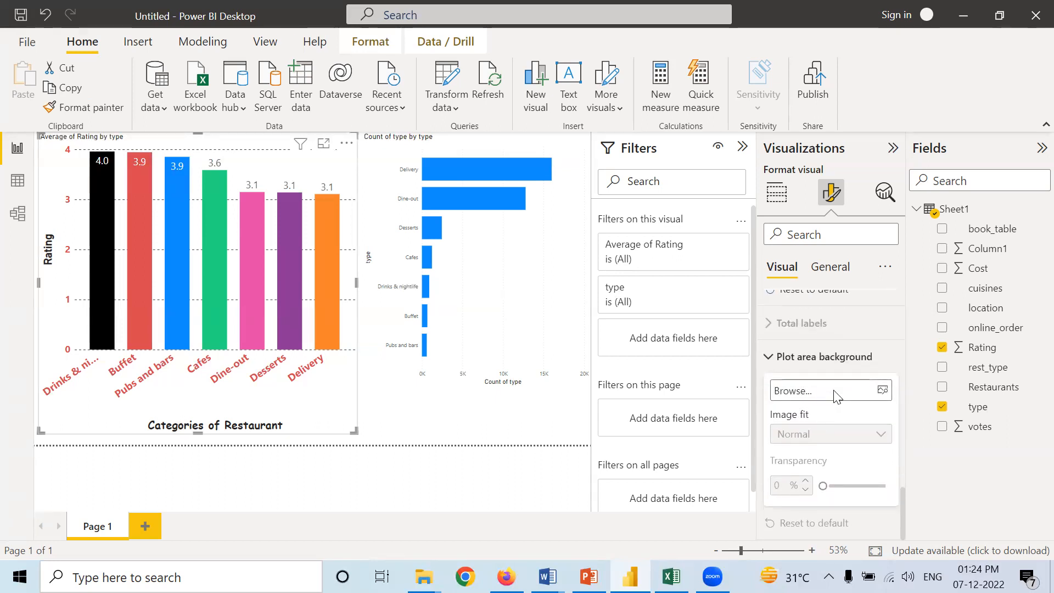
{"action": "left_click", "coordinate": [834, 396]}
{"action": "left_click_drag", "start_coordinate": [435, 230], "coordinate": [435, 365]}
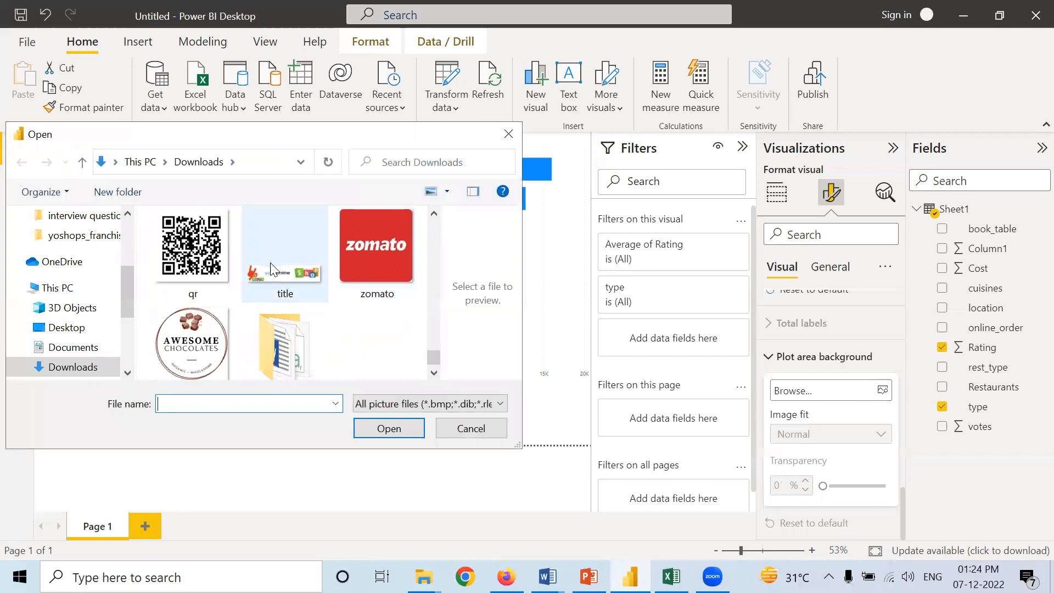
{"action": "left_click", "coordinate": [376, 260]}
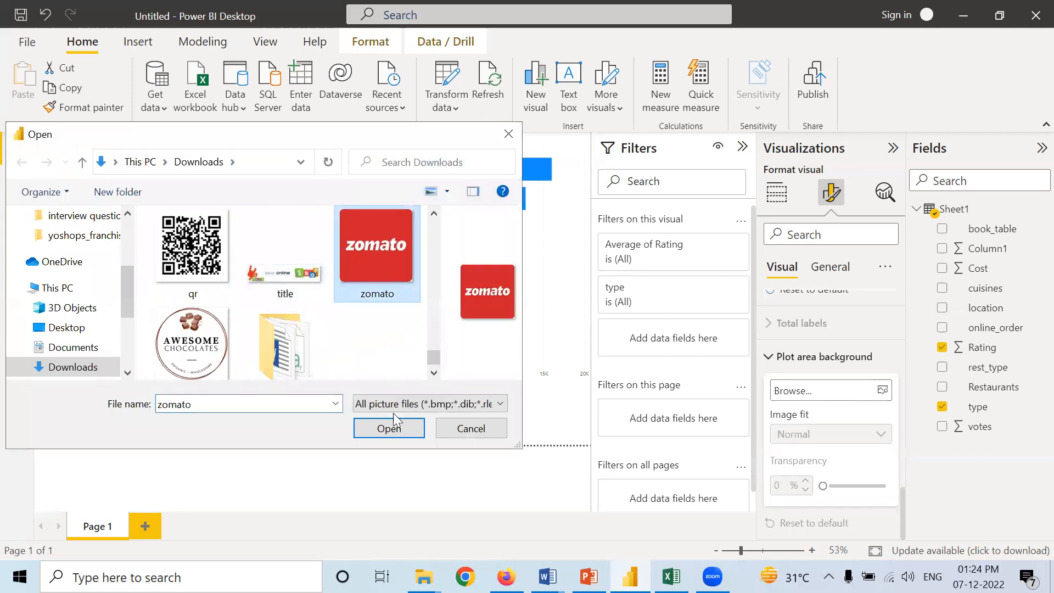
{"action": "left_click", "coordinate": [396, 427]}
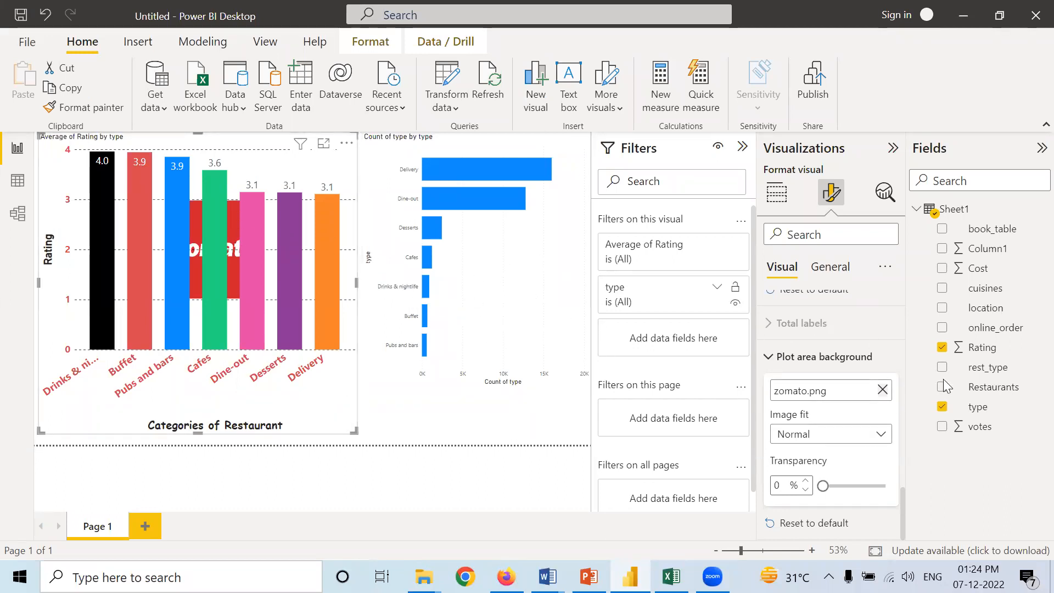
{"action": "left_click", "coordinate": [883, 390]}
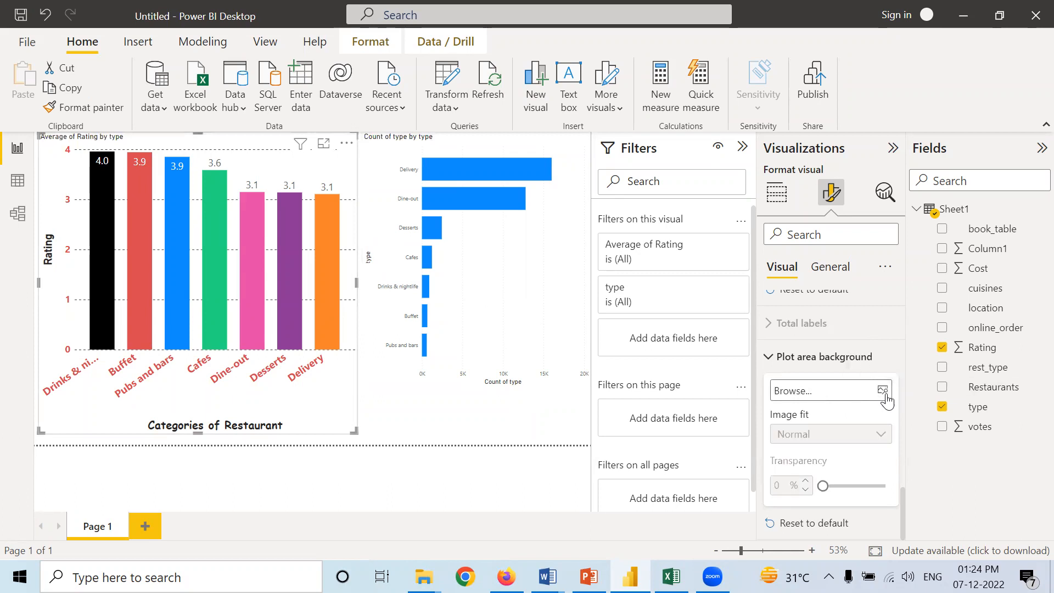
Add the zomato picture as the plot area background of the Count of type bar chart with 73% transparency
{"action": "left_click", "coordinate": [511, 322]}
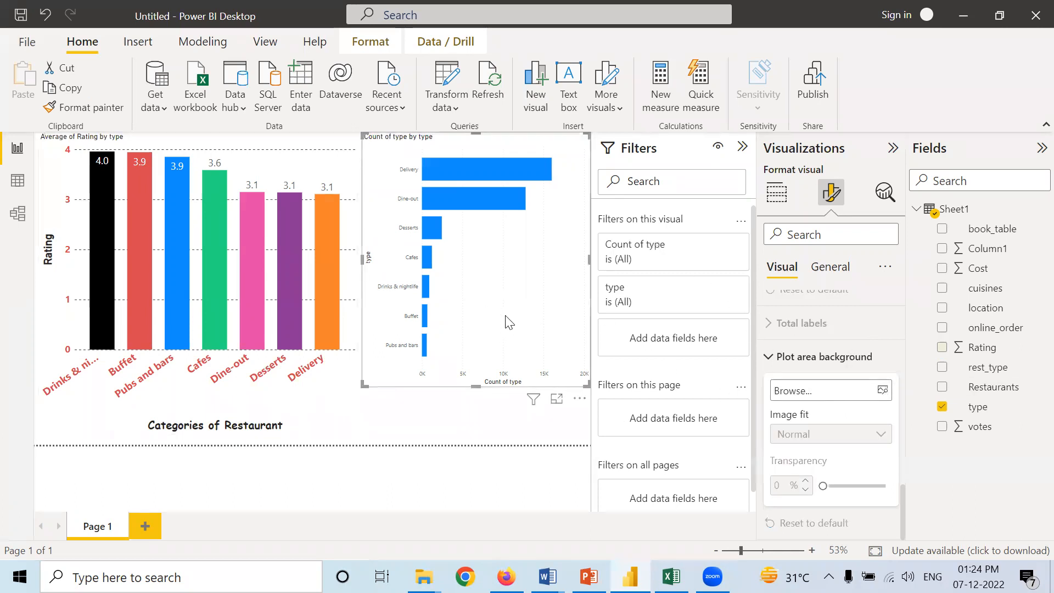
{"action": "left_click", "coordinate": [884, 391]}
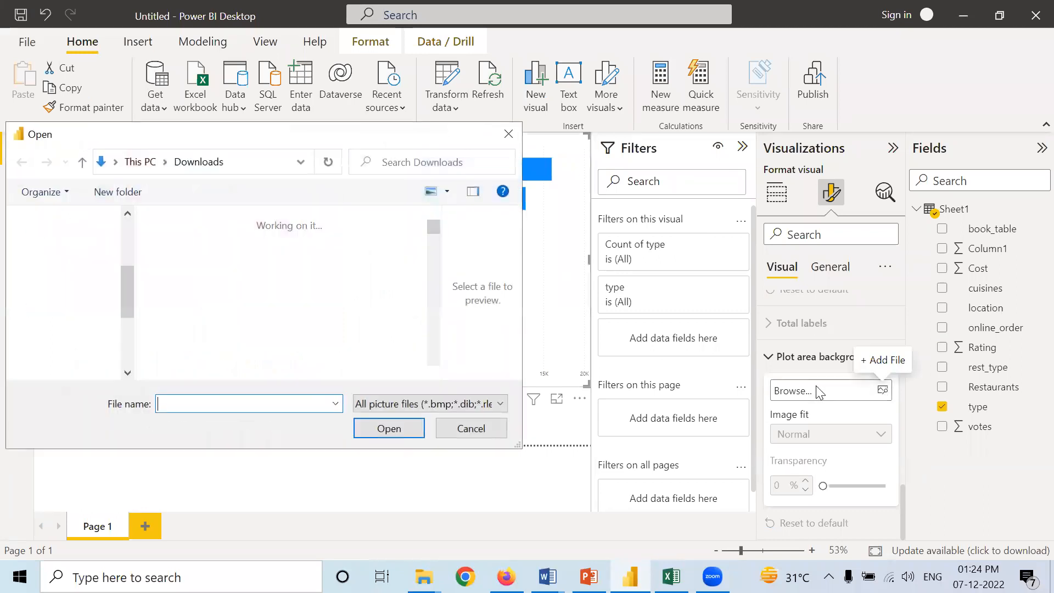
{"action": "left_click_drag", "start_coordinate": [433, 225], "coordinate": [433, 395]}
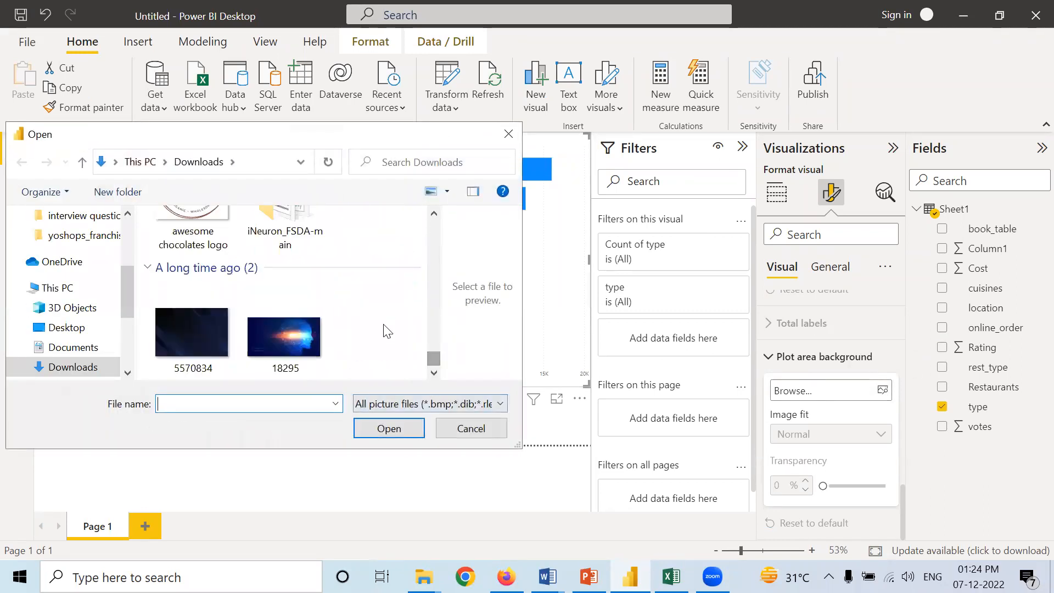
{"action": "left_click", "coordinate": [379, 337]}
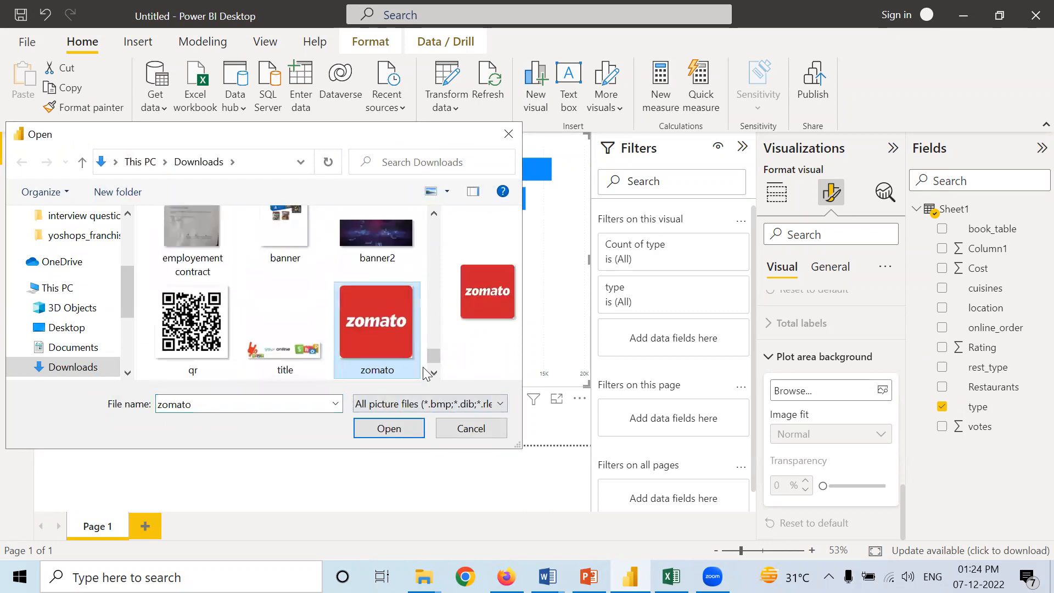
{"action": "left_click", "coordinate": [396, 428]}
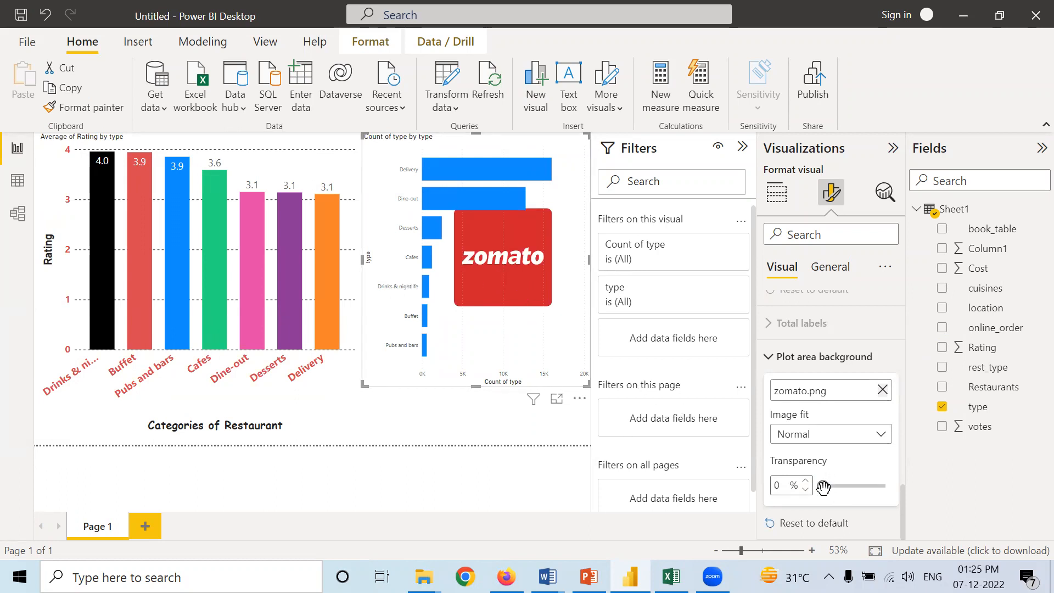
{"action": "left_click_drag", "start_coordinate": [824, 487], "coordinate": [868, 487]}
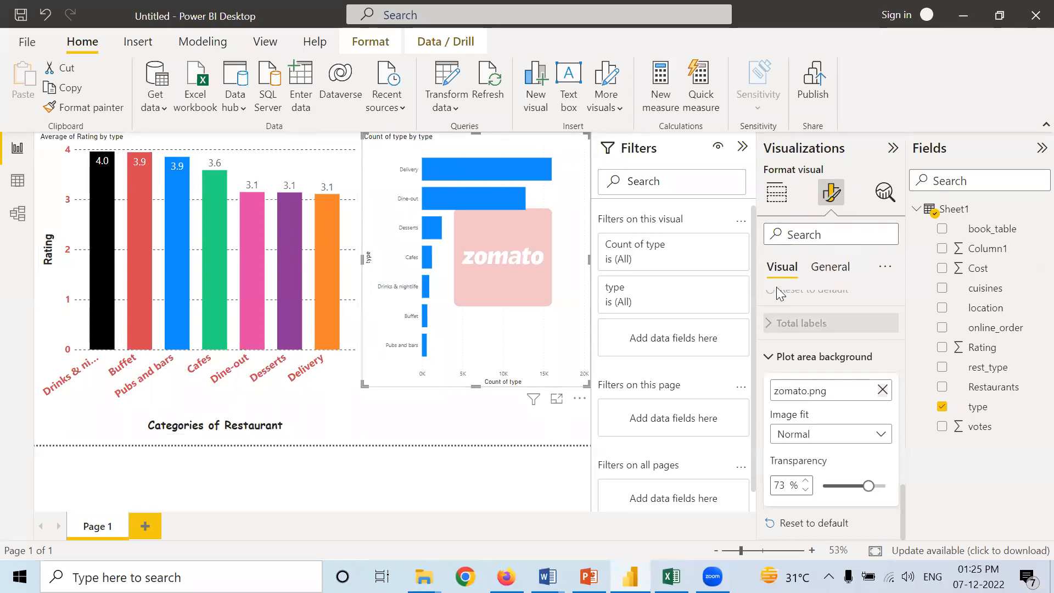
Search the bar chart's formatting options for "size" and look through the matching settings
{"action": "left_click", "coordinate": [800, 235]}
{"action": "type", "text": "sizesd"}
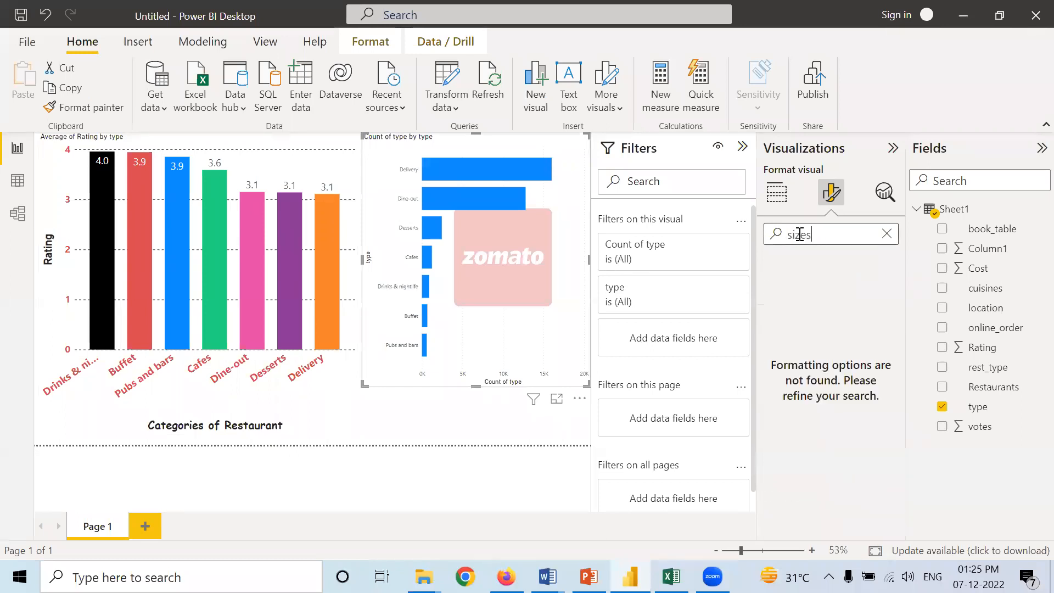
{"action": "key", "text": "BackSpace"}
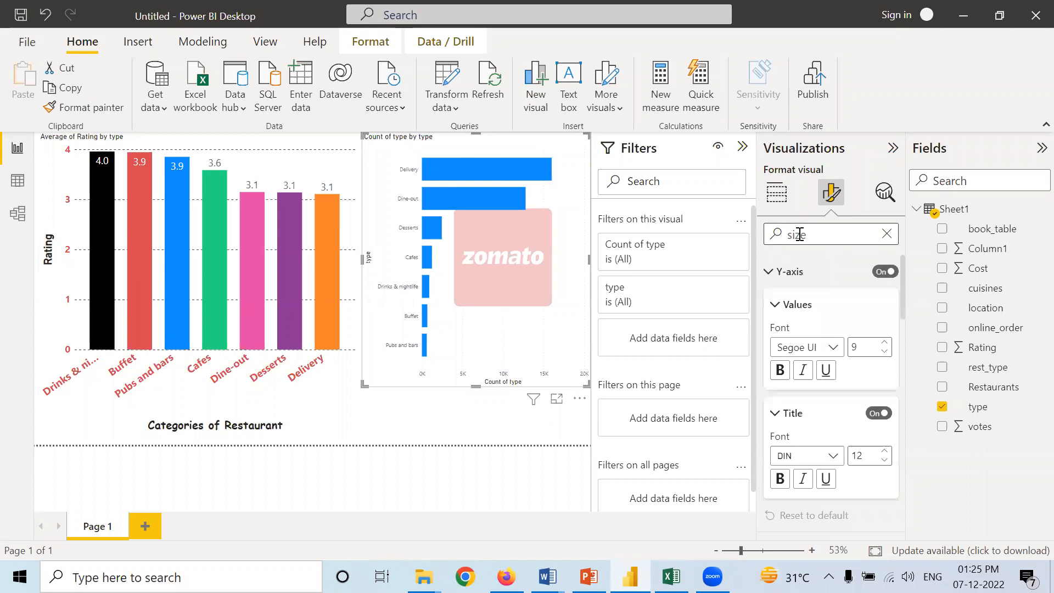
{"action": "scroll", "coordinate": [869, 321], "scroll_direction": "down", "scroll_amount": 3}
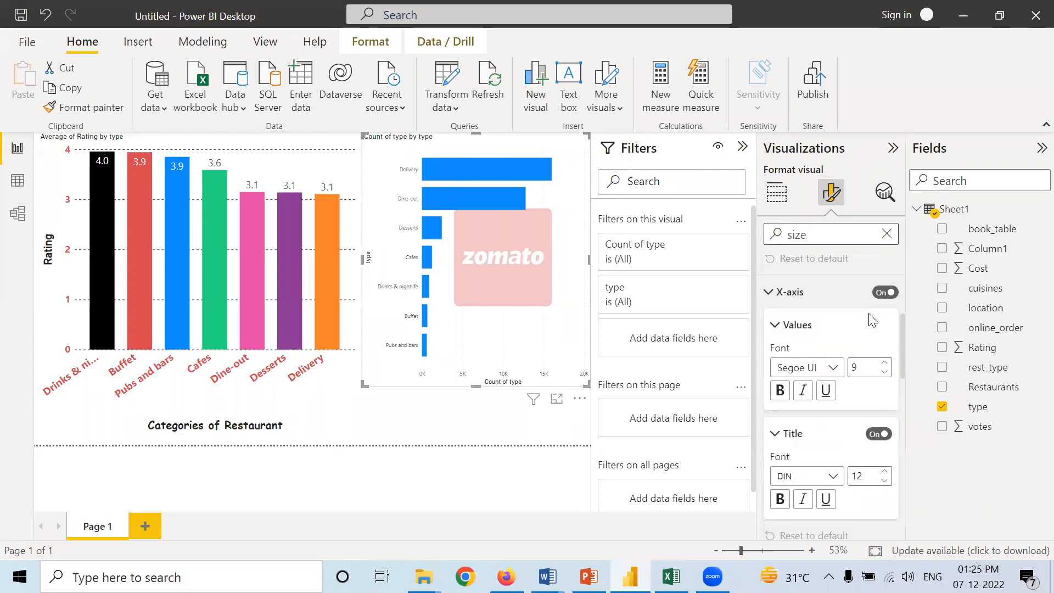
{"action": "scroll", "coordinate": [870, 328], "scroll_direction": "down", "scroll_amount": 6}
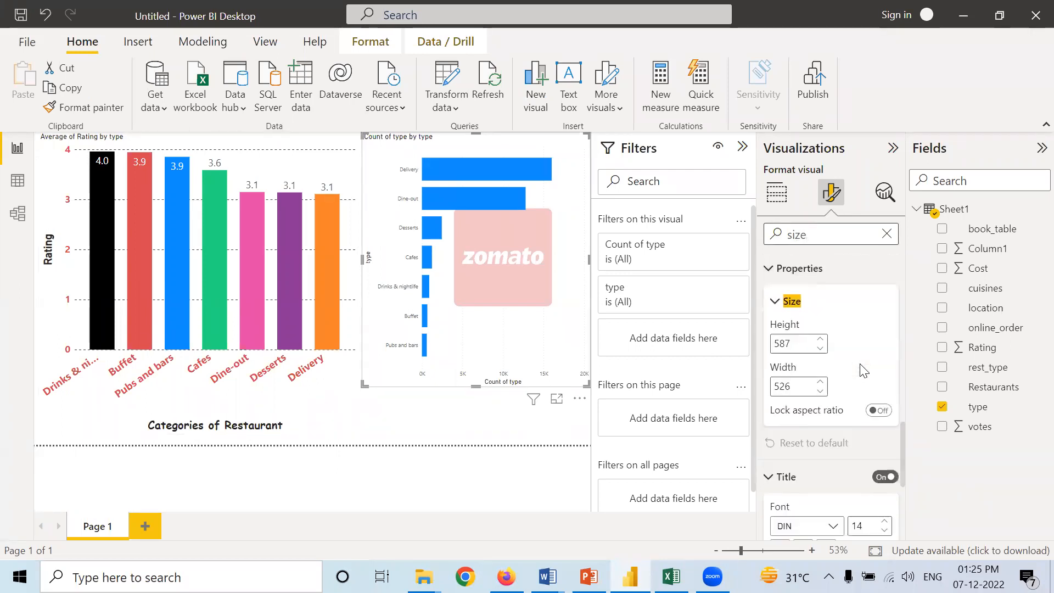
{"action": "scroll", "coordinate": [860, 364], "scroll_direction": "down", "scroll_amount": 3}
{"action": "scroll", "coordinate": [862, 365], "scroll_direction": "up", "scroll_amount": 4}
{"action": "scroll", "coordinate": [862, 366], "scroll_direction": "up", "scroll_amount": 5}
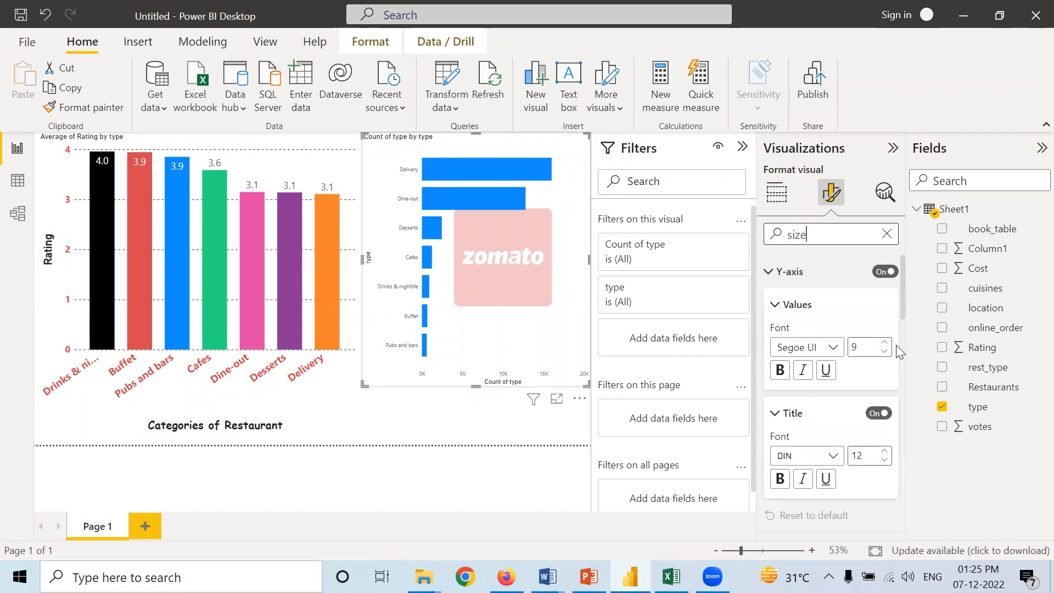
Set the font size of the bar chart's Y-axis values to 14
{"action": "left_click", "coordinate": [884, 343]}
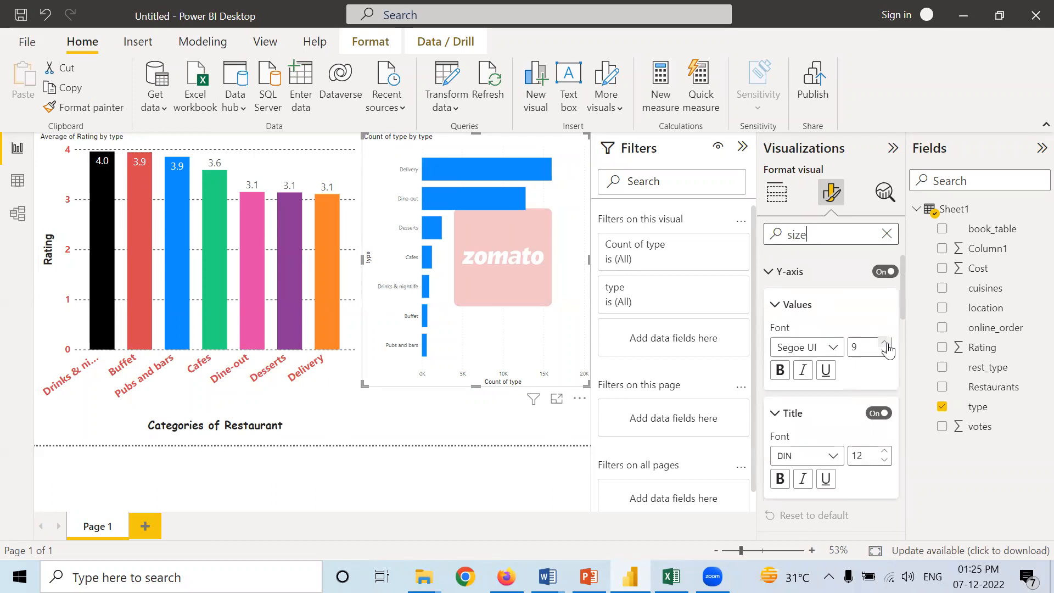
{"action": "left_click", "coordinate": [885, 342]}
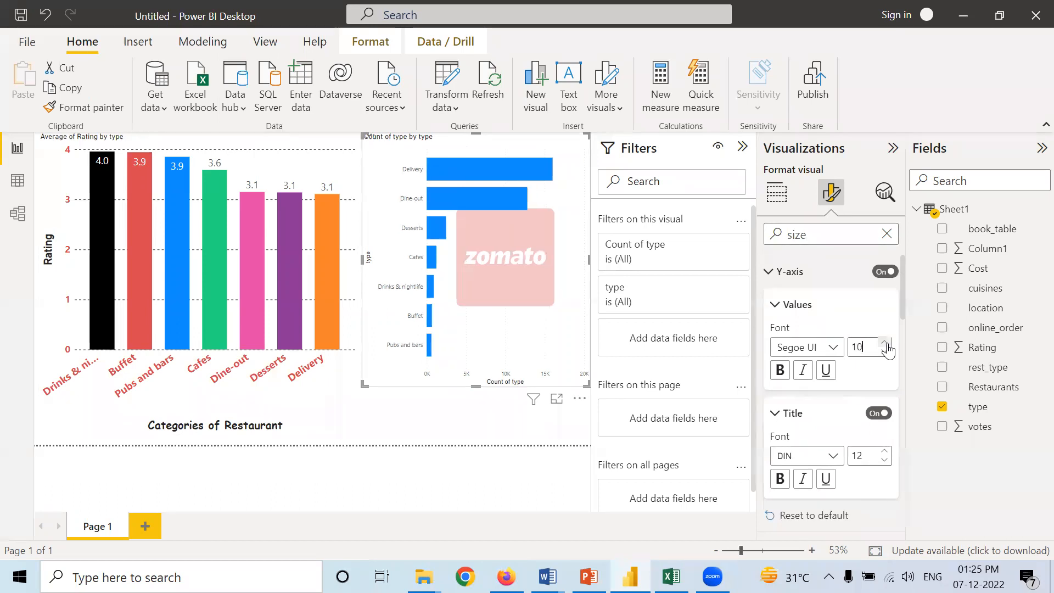
{"action": "key", "text": "BackSpace"}
{"action": "type", "text": "0"}
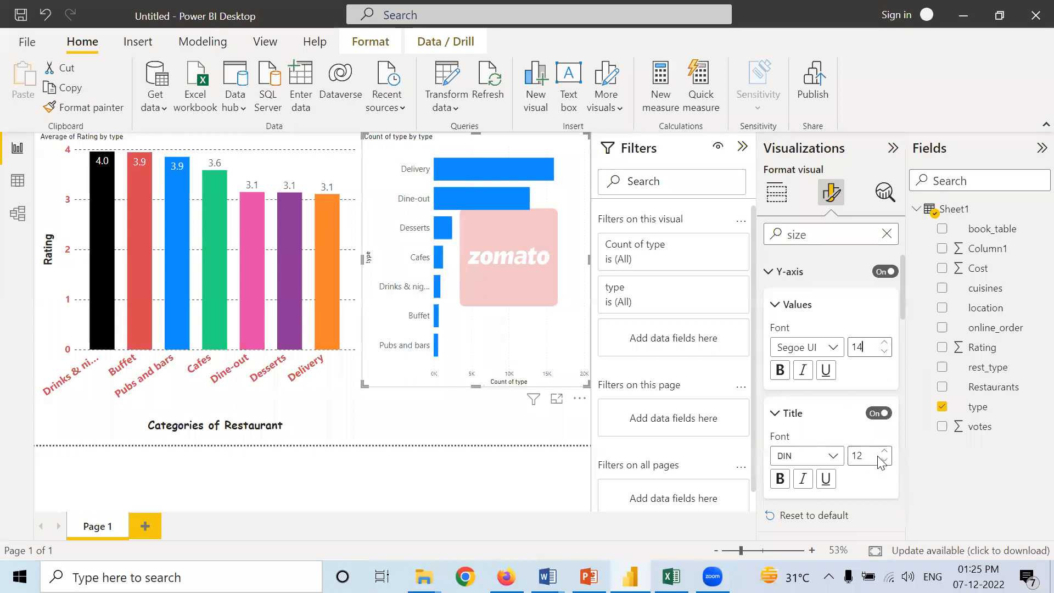
Make the bar chart's Y-axis title bold with a font size of 18
{"action": "left_click", "coordinate": [885, 452]}
{"action": "left_click", "coordinate": [886, 451]}
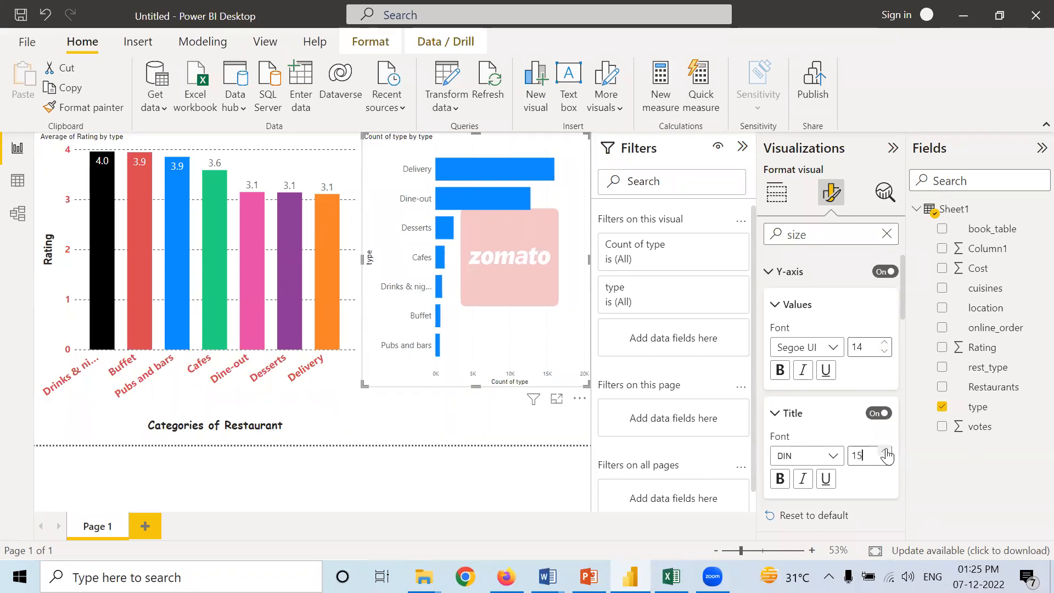
{"action": "left_click", "coordinate": [780, 486]}
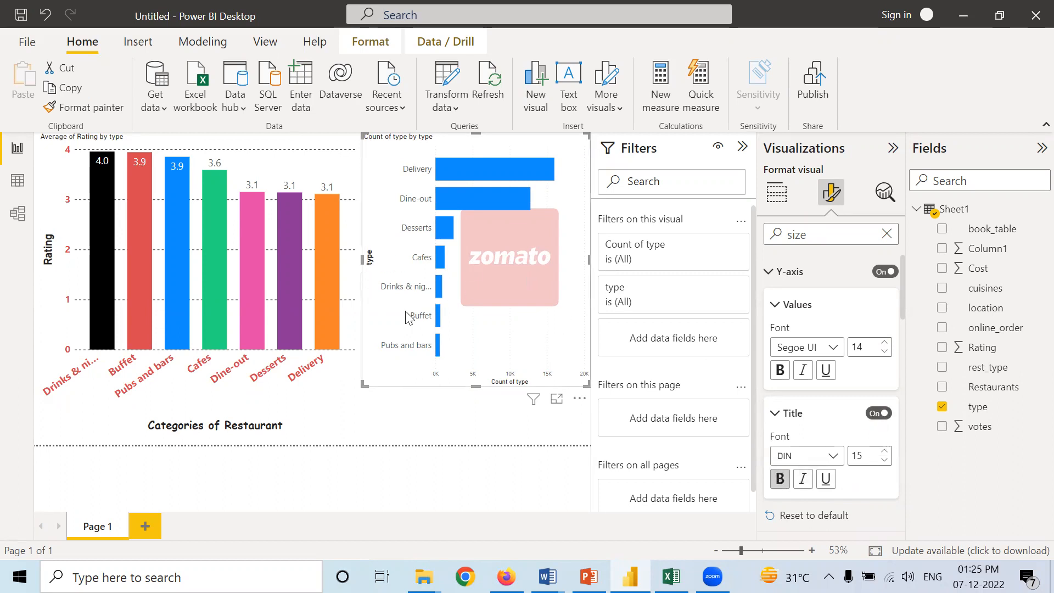
{"action": "left_click", "coordinate": [885, 452]}
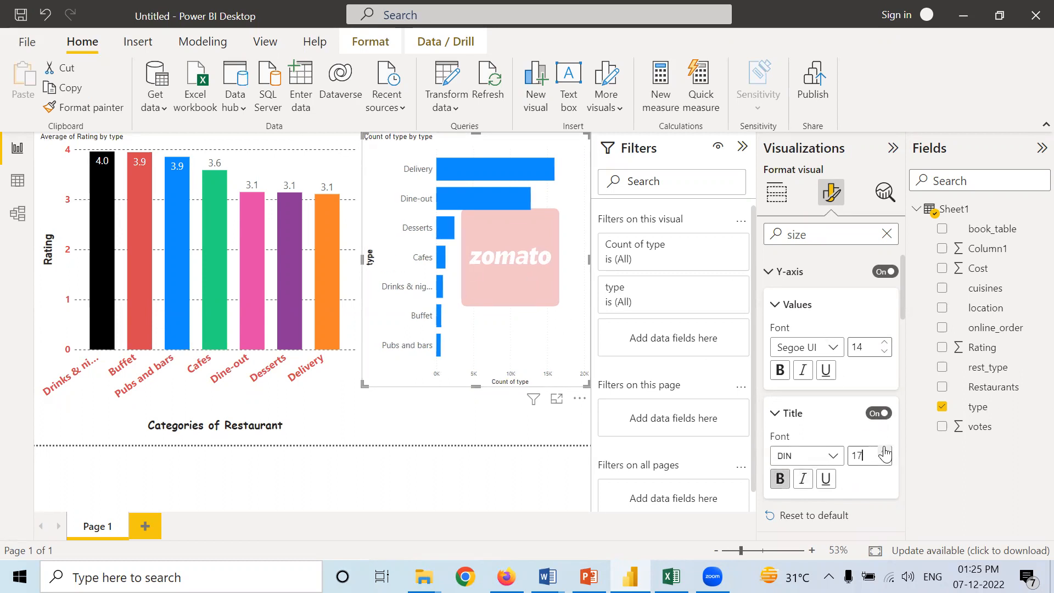
{"action": "left_click", "coordinate": [885, 451]}
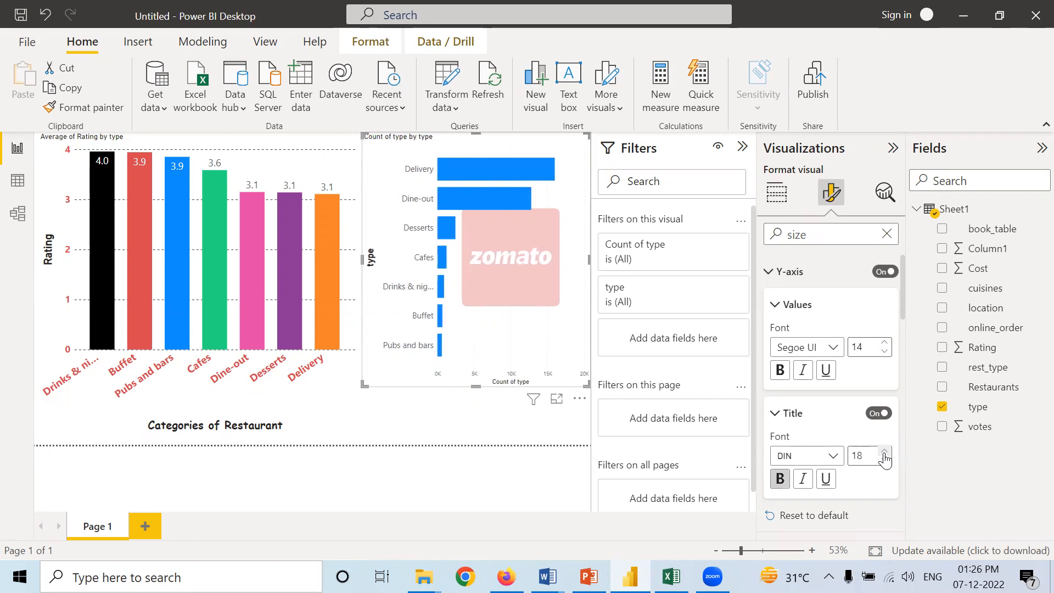
Set the bar chart's X-axis values to font size 15 and its X-axis title to bold at size 17
{"action": "scroll", "coordinate": [858, 449], "scroll_direction": "down", "scroll_amount": 5}
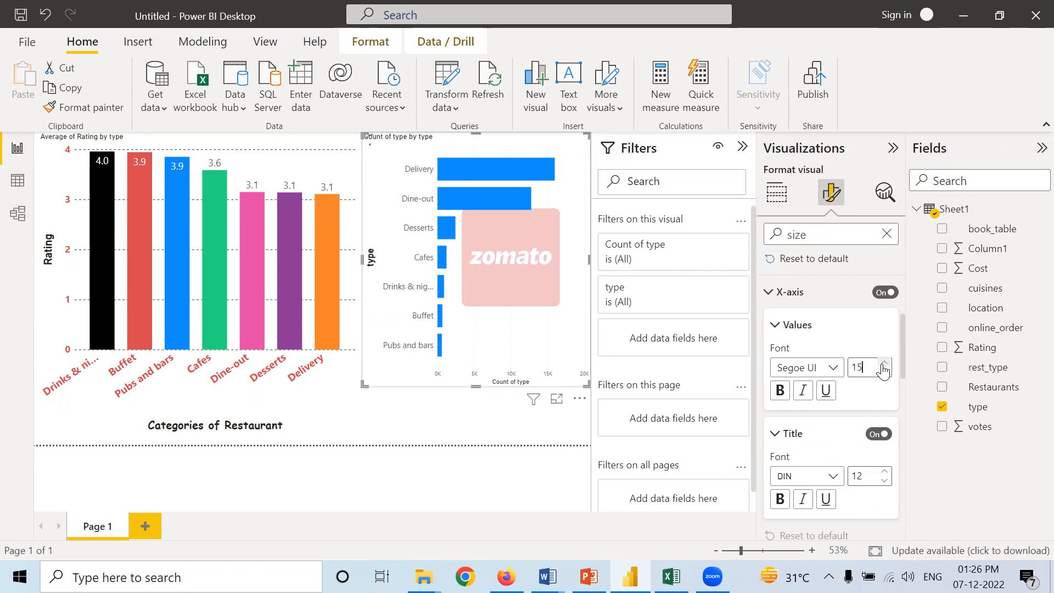
{"action": "left_click", "coordinate": [883, 475]}
{"action": "left_click", "coordinate": [882, 476]}
{"action": "left_click", "coordinate": [882, 476]}
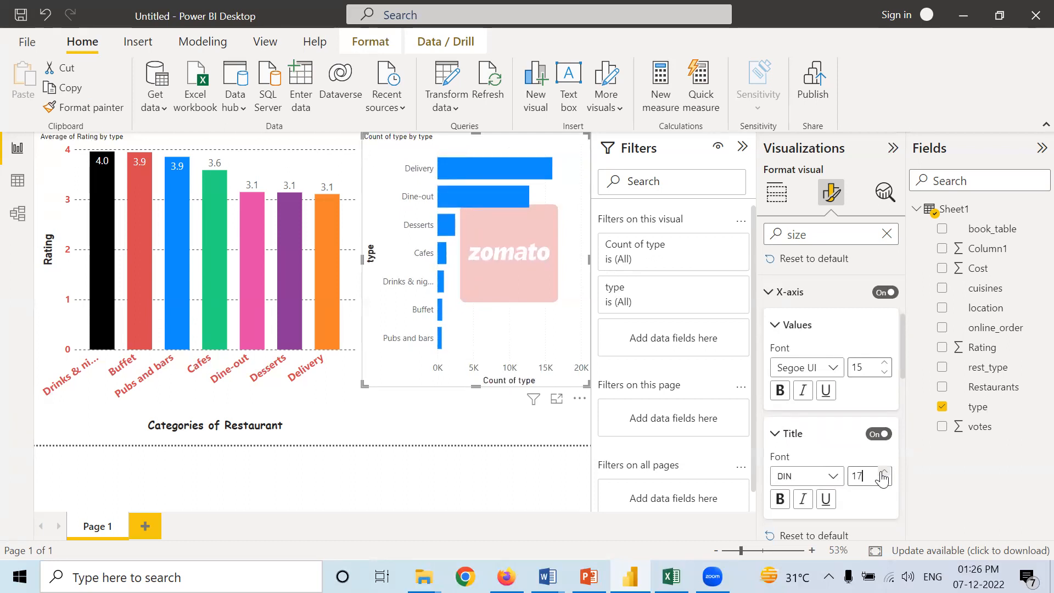
{"action": "left_click", "coordinate": [779, 499]}
Turn on data labels for the Count of type bar chart and set their font size to 17
{"action": "scroll", "coordinate": [858, 501], "scroll_direction": "down", "scroll_amount": 5}
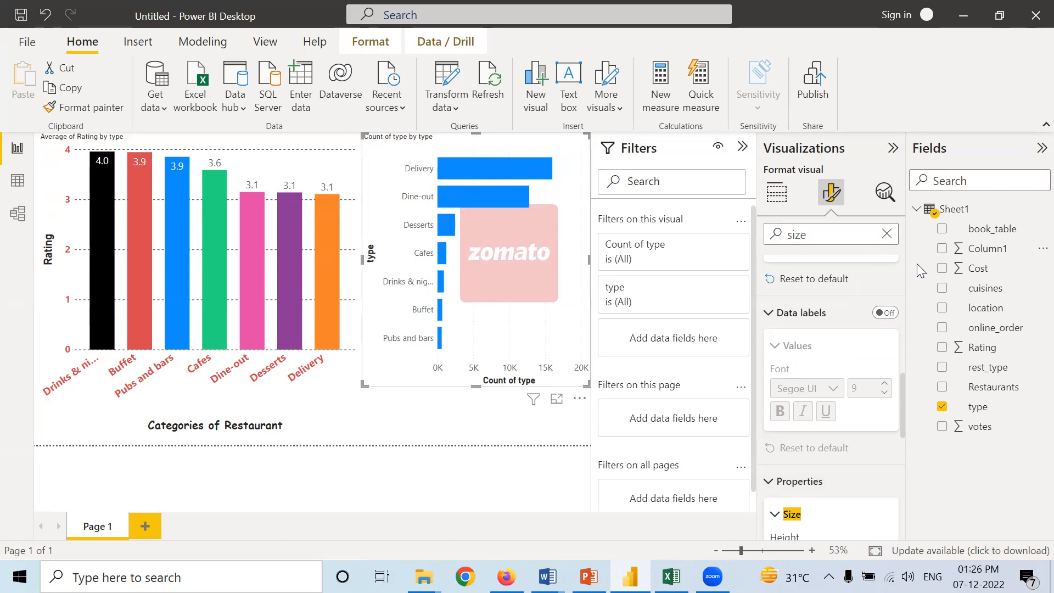
{"action": "left_click", "coordinate": [885, 313]}
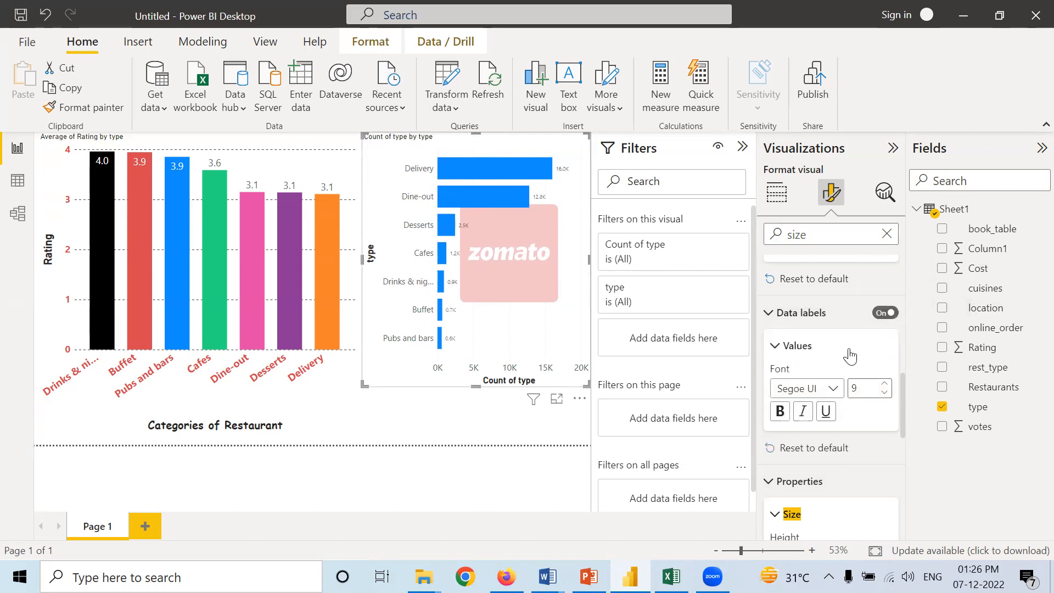
{"action": "left_click", "coordinate": [885, 386]}
{"action": "left_click", "coordinate": [885, 386]}
{"action": "left_click", "coordinate": [885, 386]}
Set the font size of the Count of type bar chart's title to 21
{"action": "scroll", "coordinate": [888, 391], "scroll_direction": "down", "scroll_amount": 3}
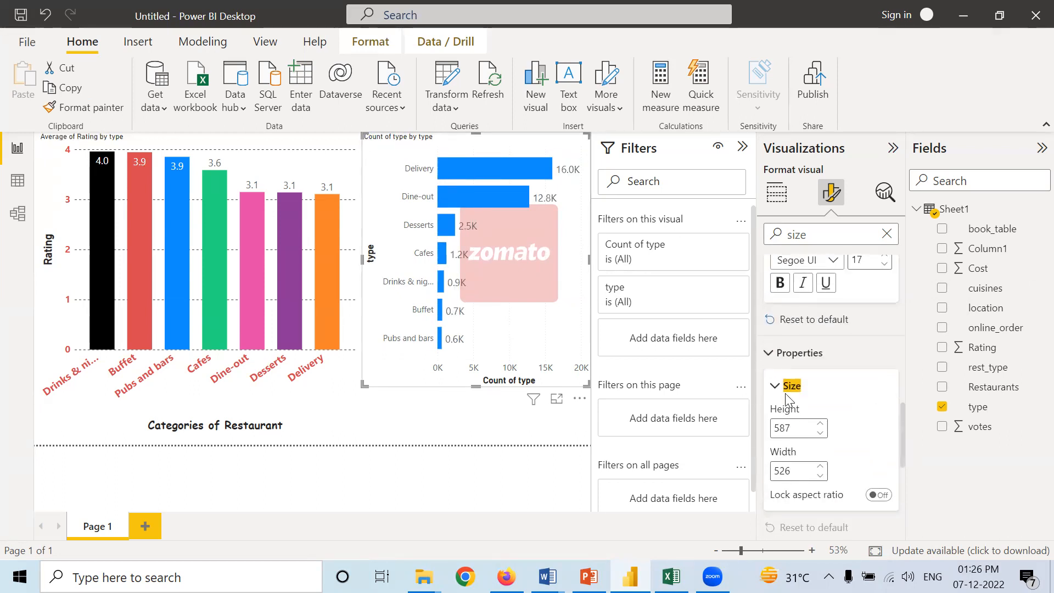
{"action": "scroll", "coordinate": [821, 413], "scroll_direction": "down", "scroll_amount": 4}
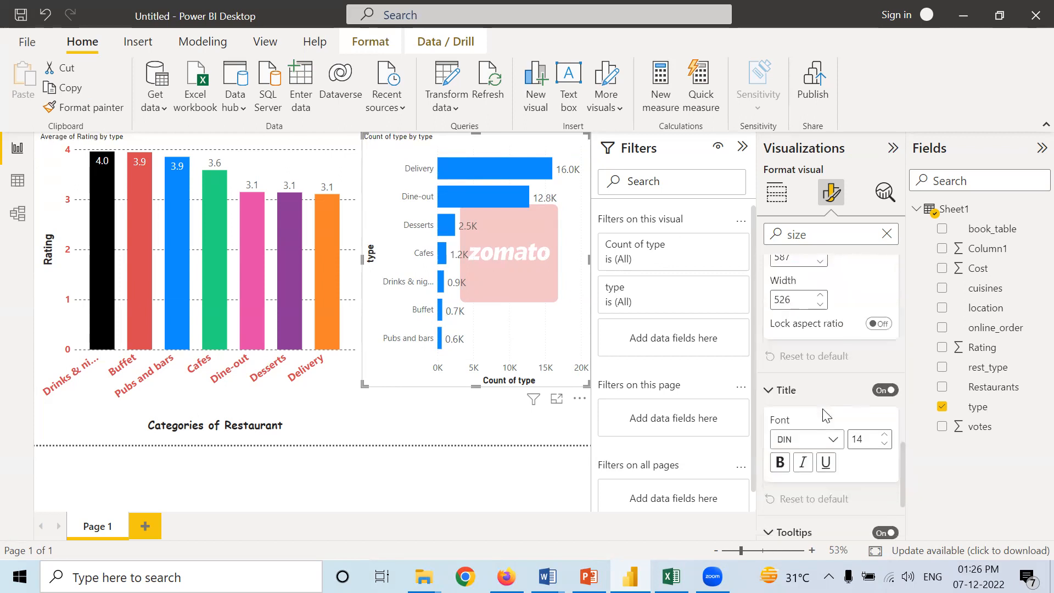
{"action": "scroll", "coordinate": [786, 441], "scroll_direction": "down", "scroll_amount": 1}
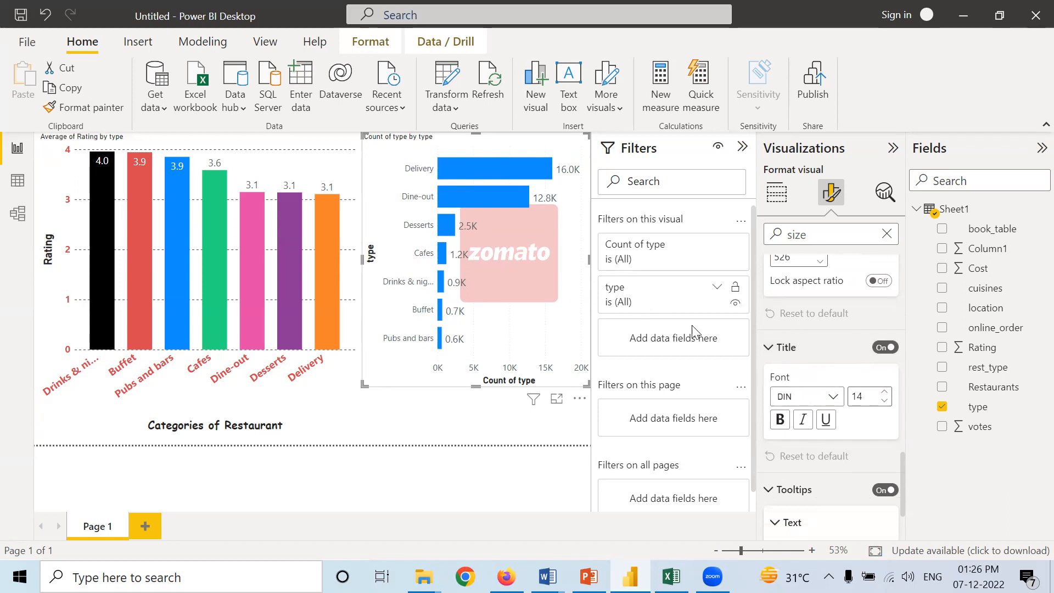
{"action": "left_click", "coordinate": [886, 392]}
{"action": "left_click", "coordinate": [886, 392]}
{"action": "left_click", "coordinate": [887, 391]}
{"action": "left_click", "coordinate": [887, 392]}
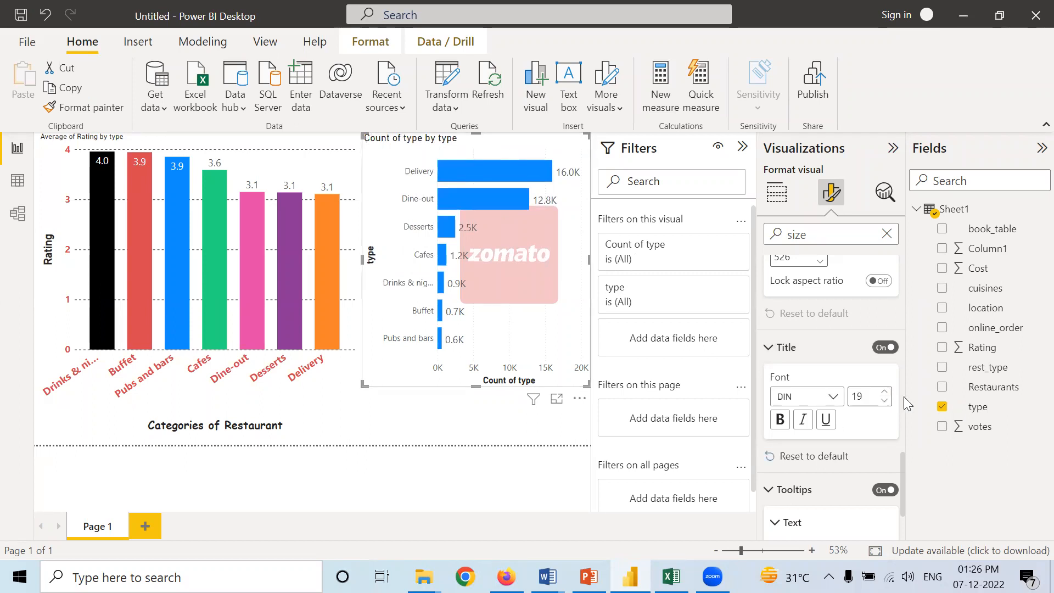
{"action": "left_click", "coordinate": [885, 392]}
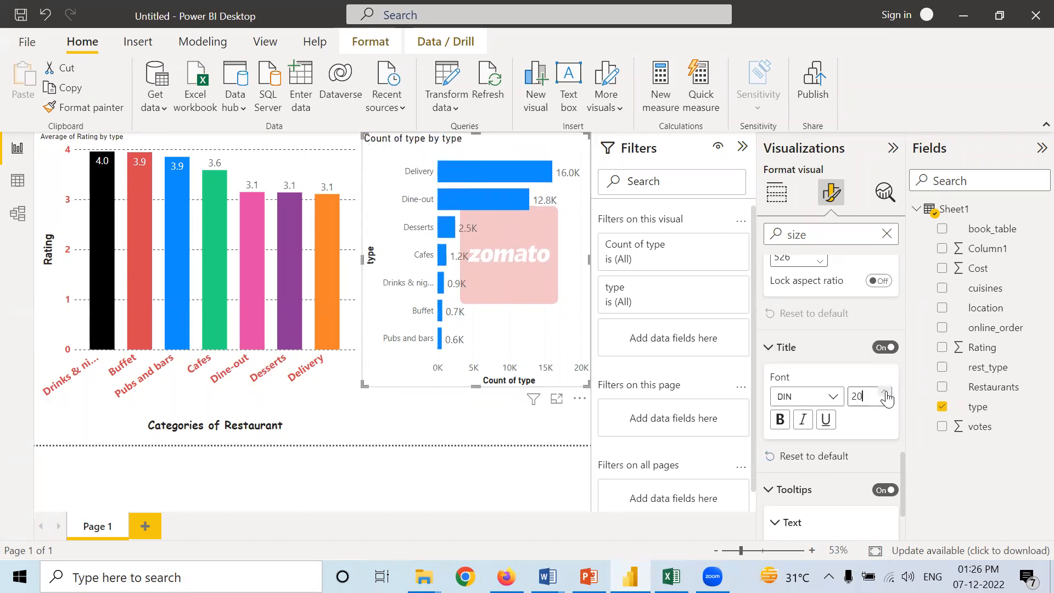
{"action": "left_click", "coordinate": [885, 391]}
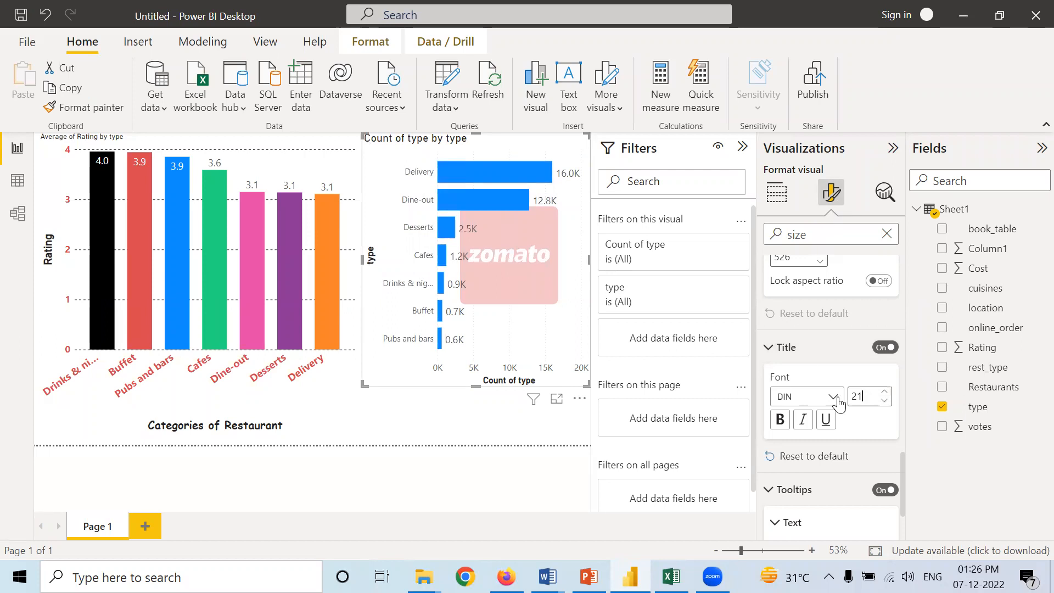
{"action": "scroll", "coordinate": [862, 418], "scroll_direction": "down", "scroll_amount": 2}
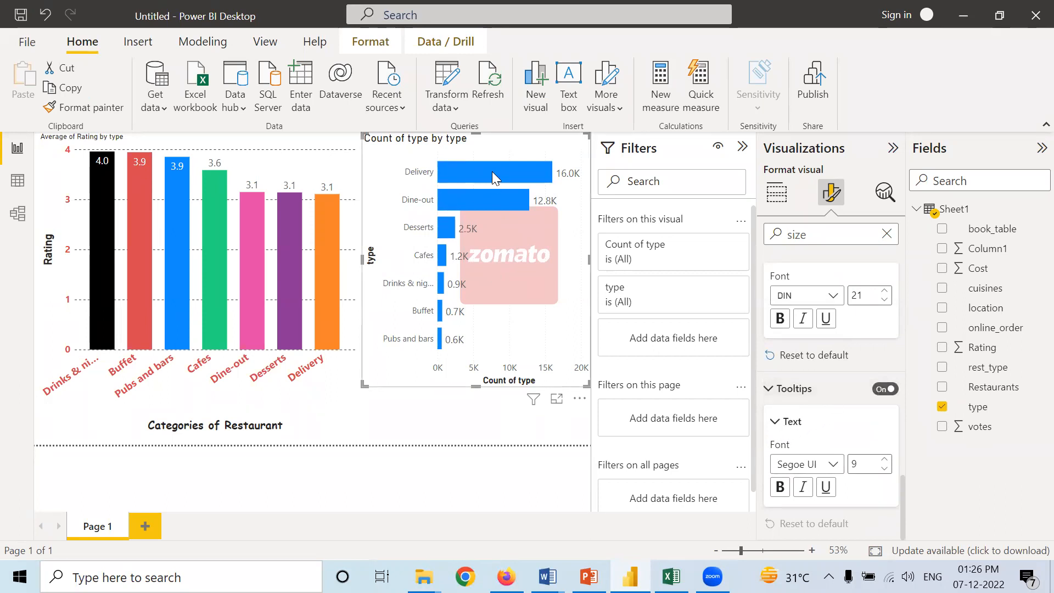
Turn on individual bar colors for every category in the Count of type bar chart
{"action": "mouse_move", "coordinate": [516, 176]}
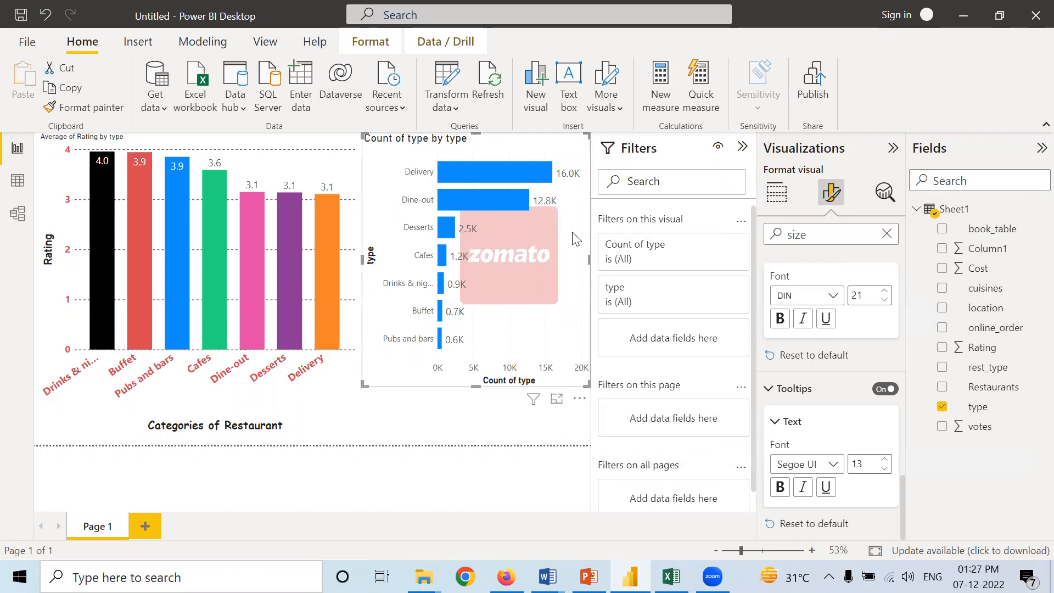
{"action": "left_click", "coordinate": [887, 234]}
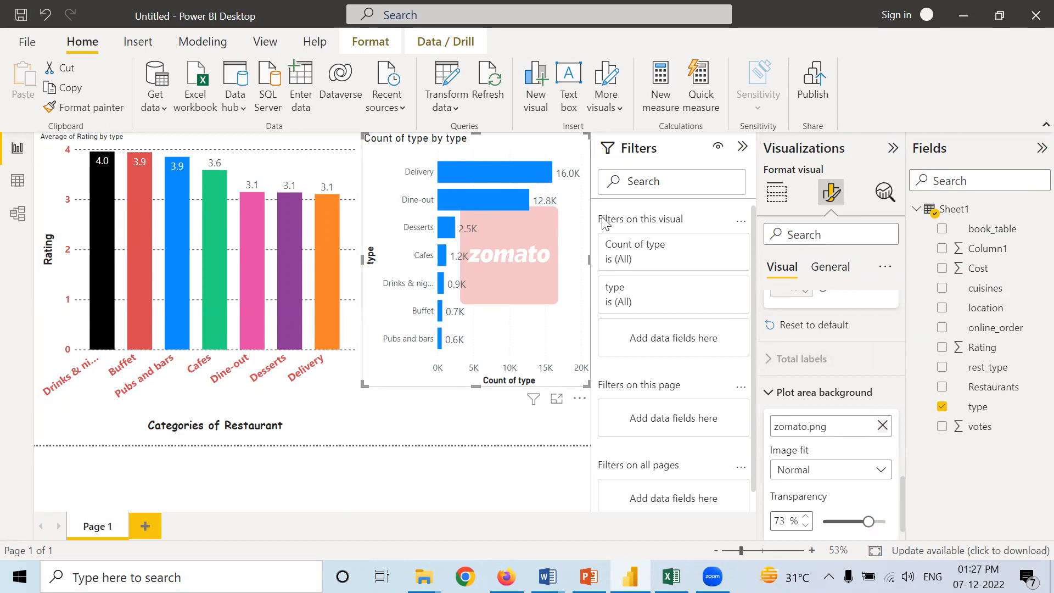
{"action": "left_click", "coordinate": [810, 345]}
{"action": "scroll", "coordinate": [807, 328], "scroll_direction": "up", "scroll_amount": 10}
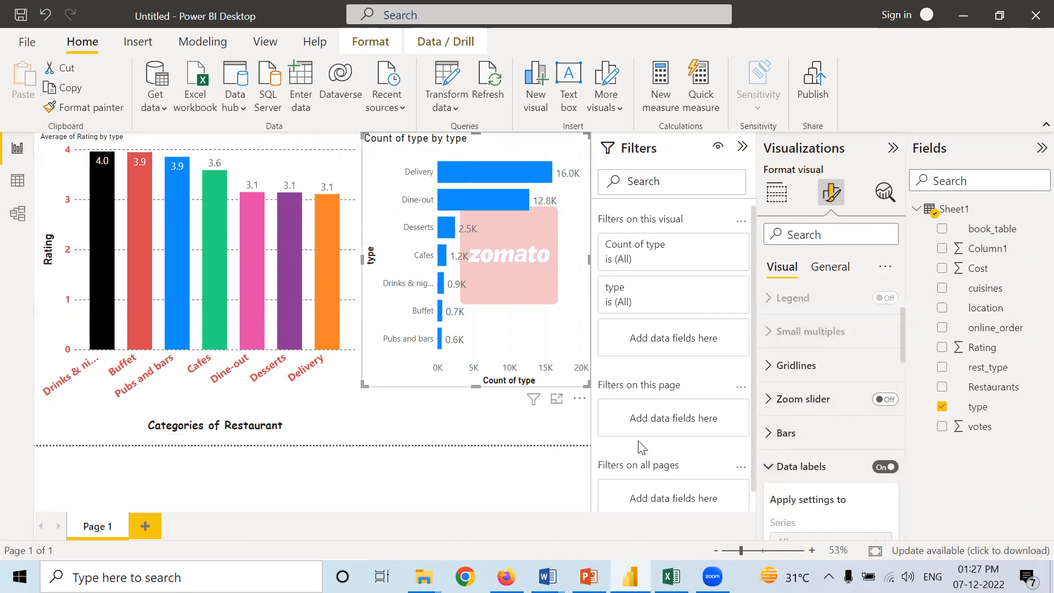
{"action": "left_click", "coordinate": [783, 433]}
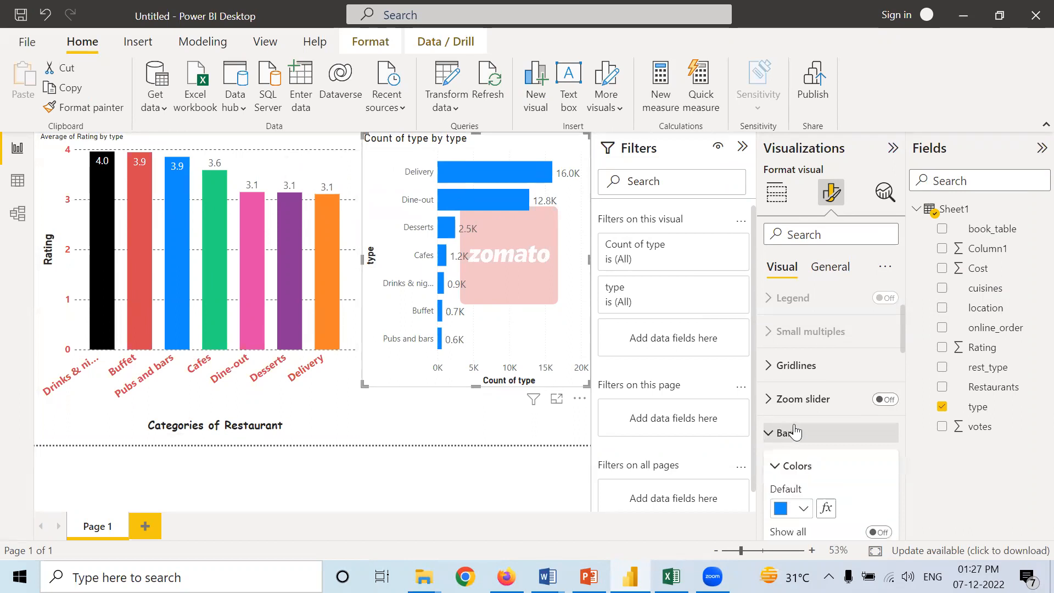
{"action": "scroll", "coordinate": [811, 433], "scroll_direction": "down", "scroll_amount": 2}
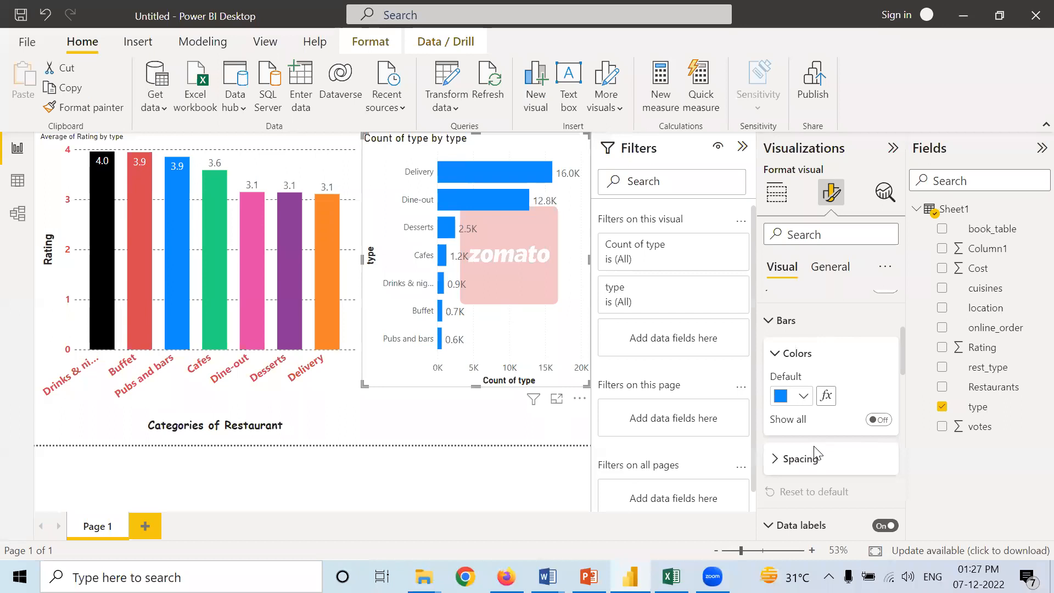
{"action": "scroll", "coordinate": [815, 454], "scroll_direction": "down", "scroll_amount": 1}
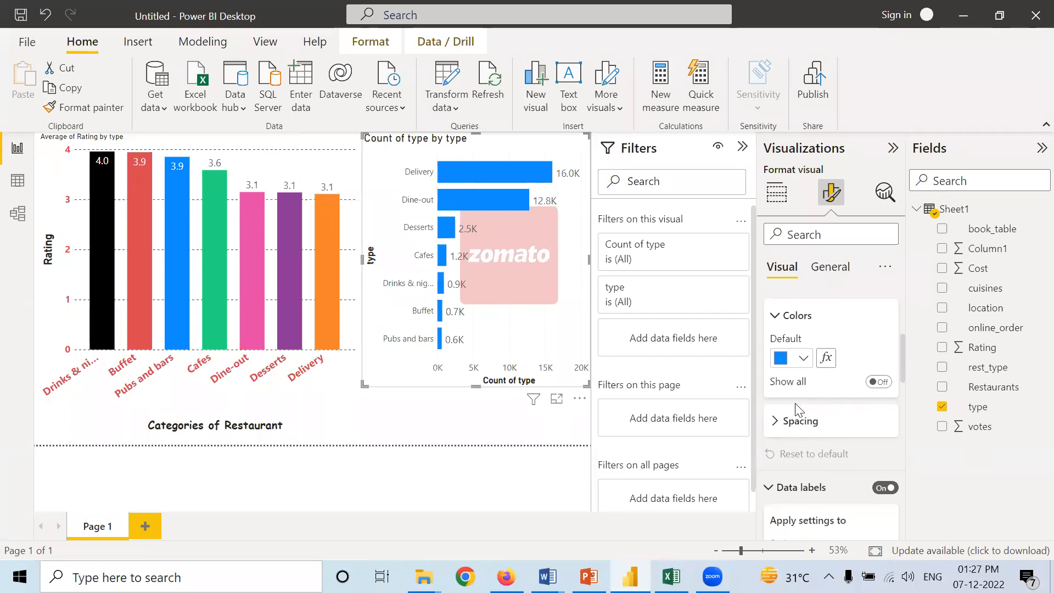
{"action": "left_click", "coordinate": [885, 389]}
{"action": "scroll", "coordinate": [807, 384], "scroll_direction": "down", "scroll_amount": 1}
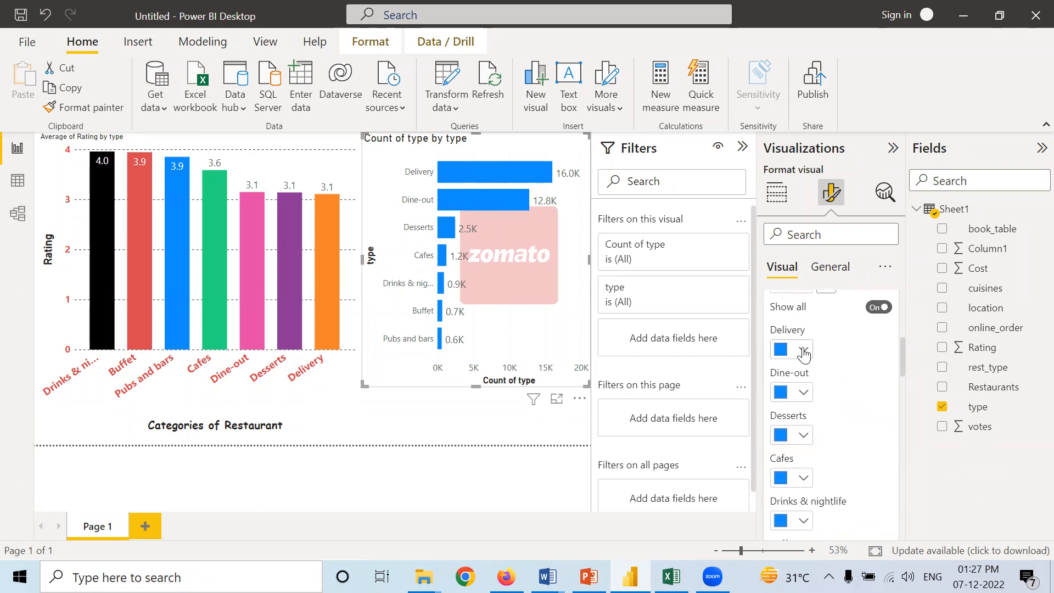
Color the bar chart's Delivery bar purple, the Dine-out bar pink and the Desserts bar green
{"action": "left_click", "coordinate": [804, 352]}
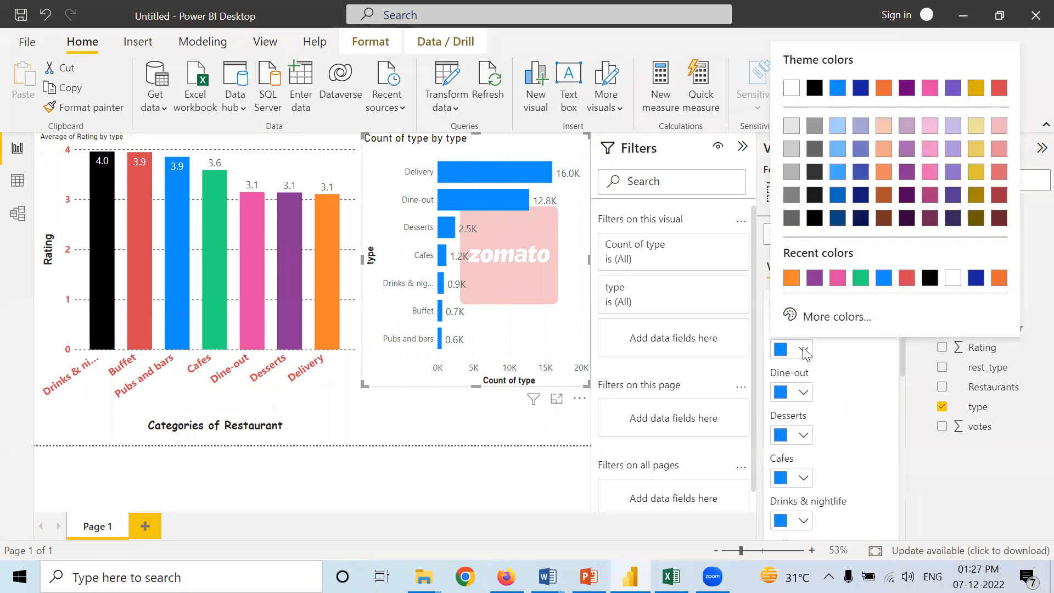
{"action": "left_click", "coordinate": [809, 278]}
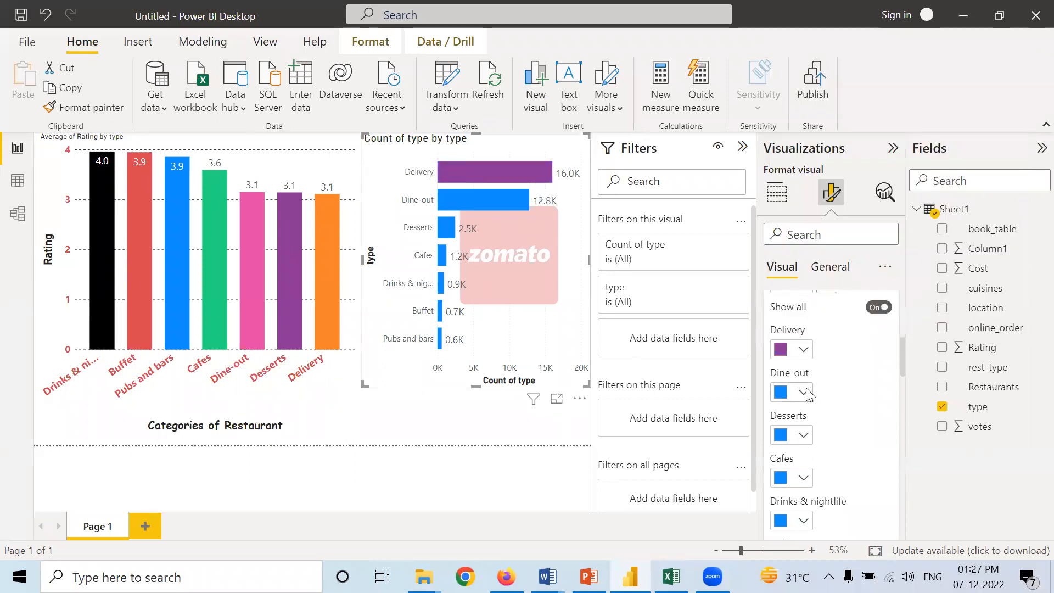
{"action": "left_click", "coordinate": [804, 392]}
{"action": "left_click", "coordinate": [838, 320]}
{"action": "left_click", "coordinate": [804, 435]}
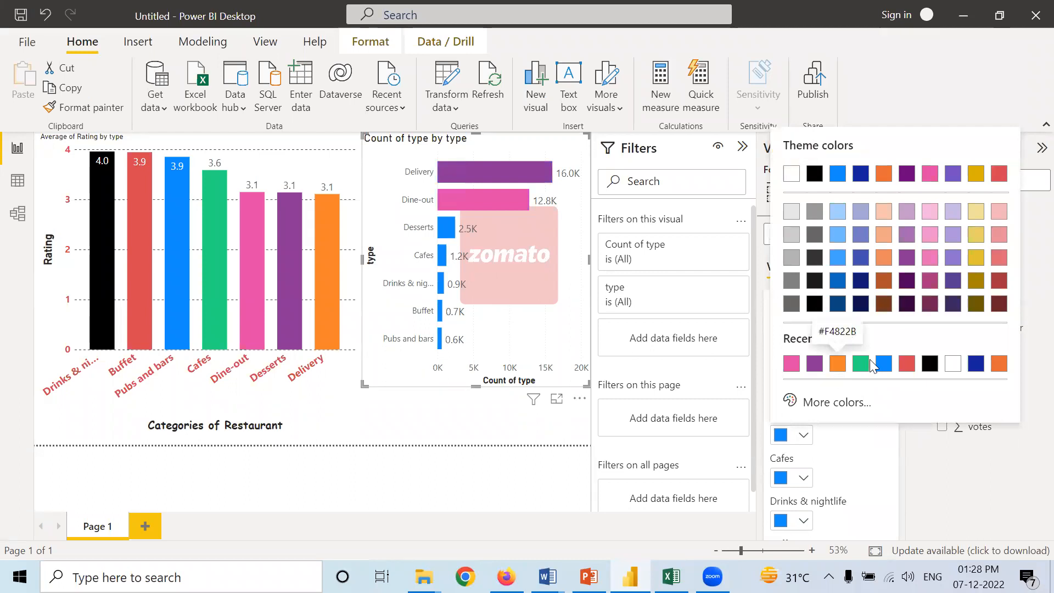
{"action": "left_click", "coordinate": [862, 364]}
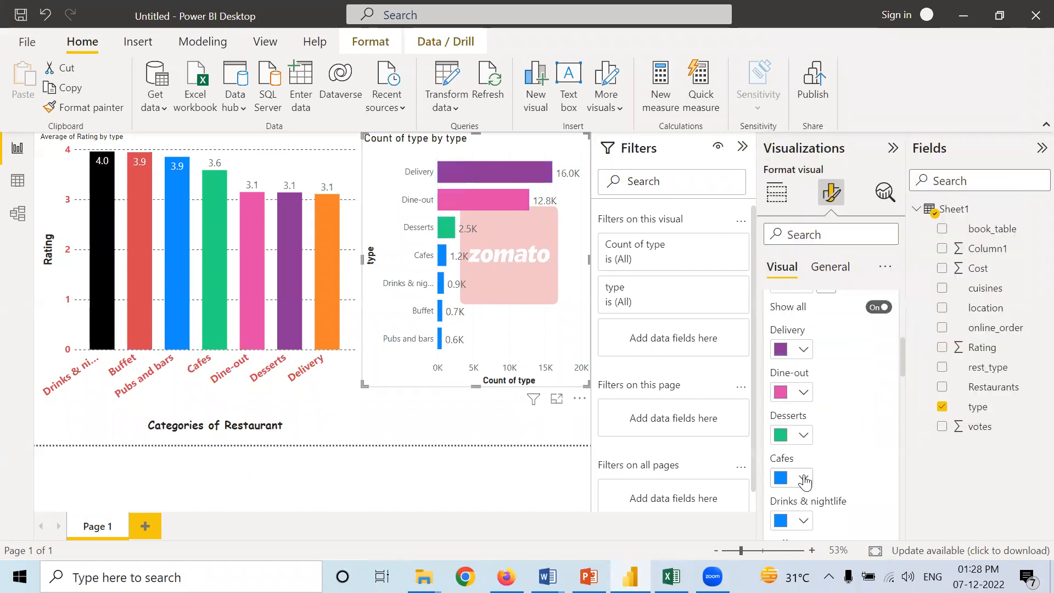
Set the Cafes bar to blue and the Drinks & nightlife bar to black
{"action": "left_click", "coordinate": [804, 478]}
{"action": "left_click", "coordinate": [885, 407]}
{"action": "scroll", "coordinate": [859, 441], "scroll_direction": "down", "scroll_amount": 2}
{"action": "left_click", "coordinate": [802, 407]}
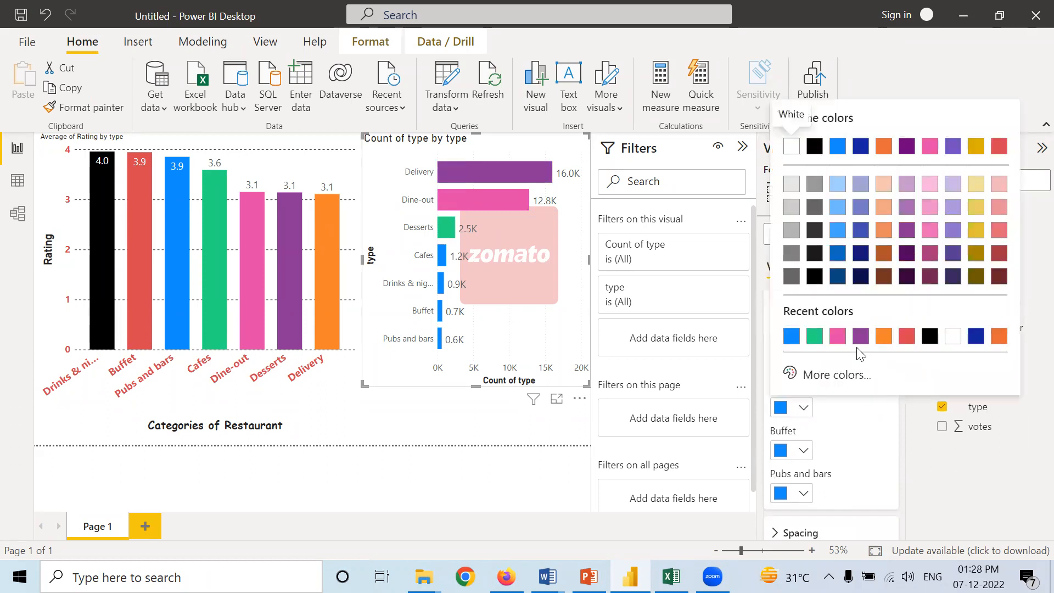
{"action": "left_click", "coordinate": [930, 337]}
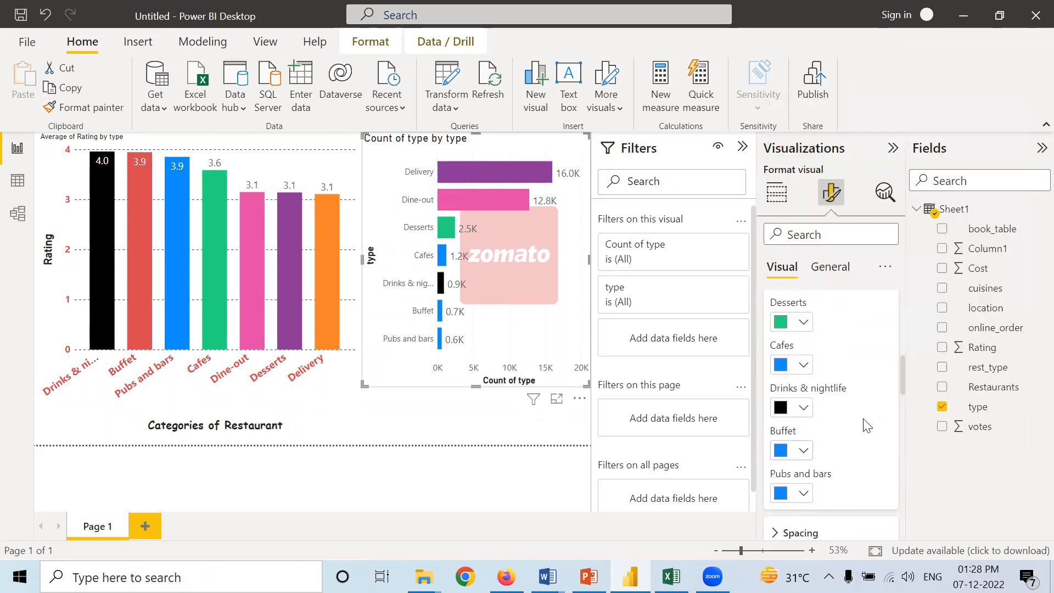
Color the Buffet bar dark red and the Pubs and bars bar gray
{"action": "left_click", "coordinate": [802, 450]}
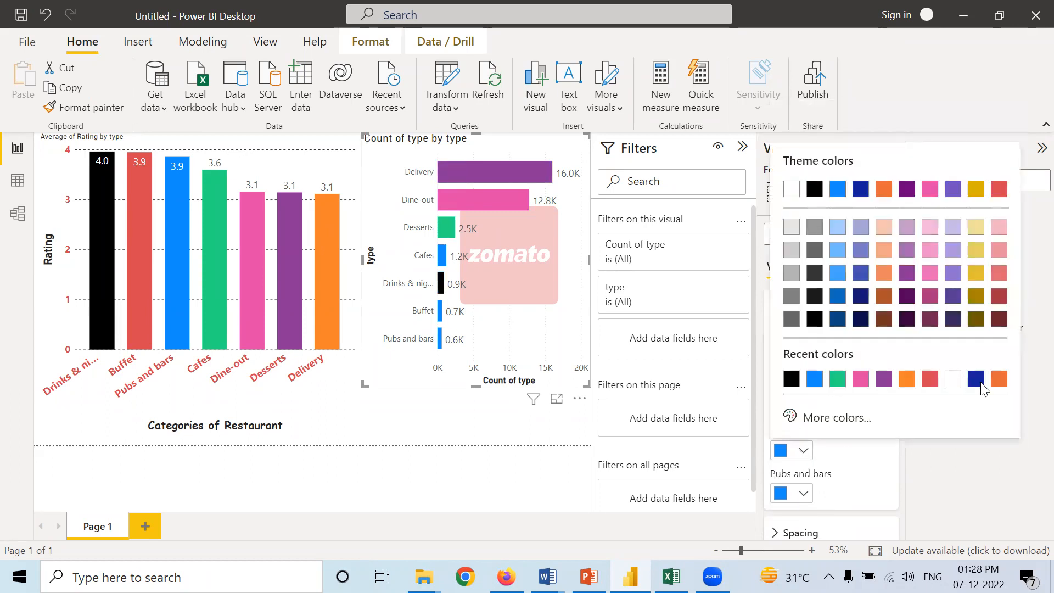
{"action": "left_click", "coordinate": [999, 296]}
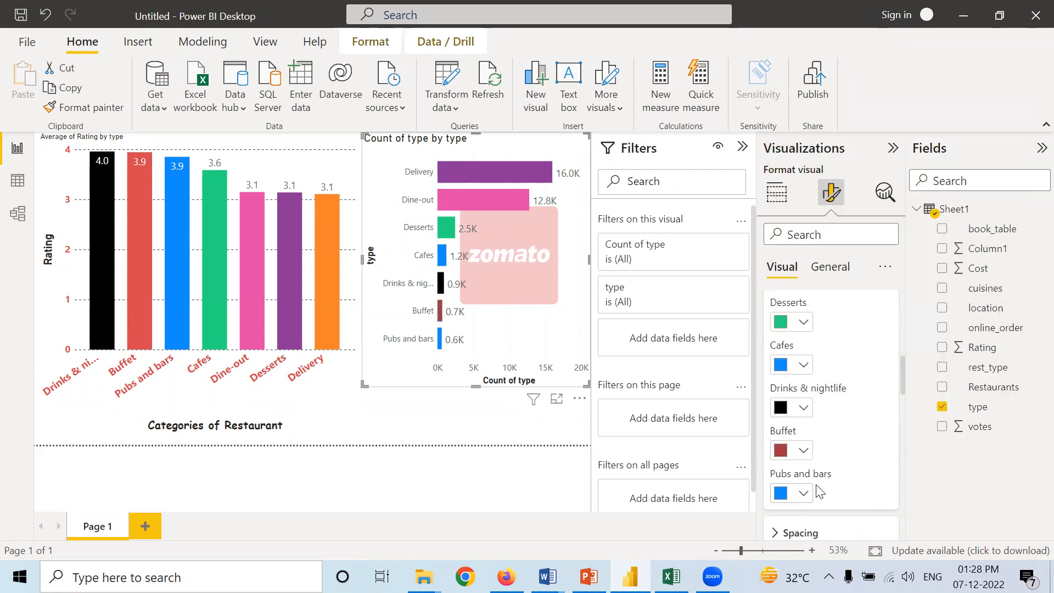
{"action": "left_click", "coordinate": [805, 493]}
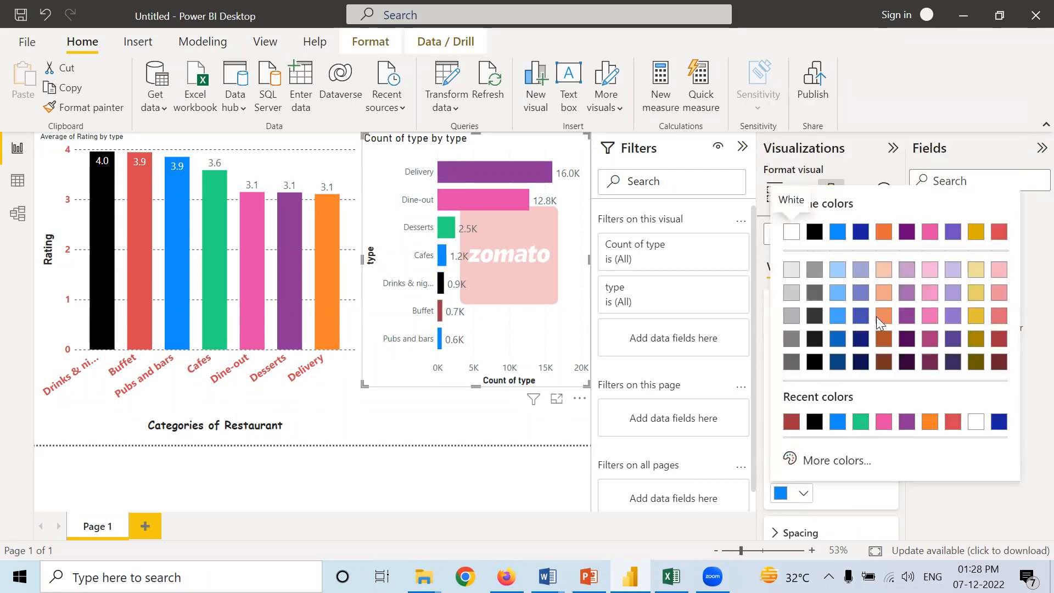
{"action": "left_click", "coordinate": [792, 339]}
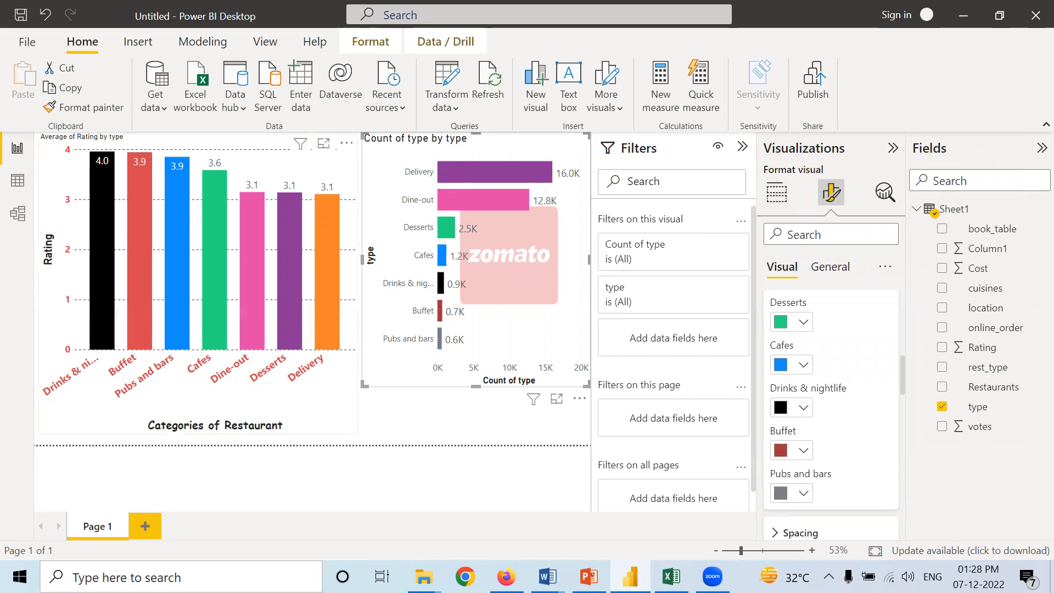
Add a second report page and insert a treemap enlarged to about half the page width and nearly full height
{"action": "left_click", "coordinate": [146, 527]}
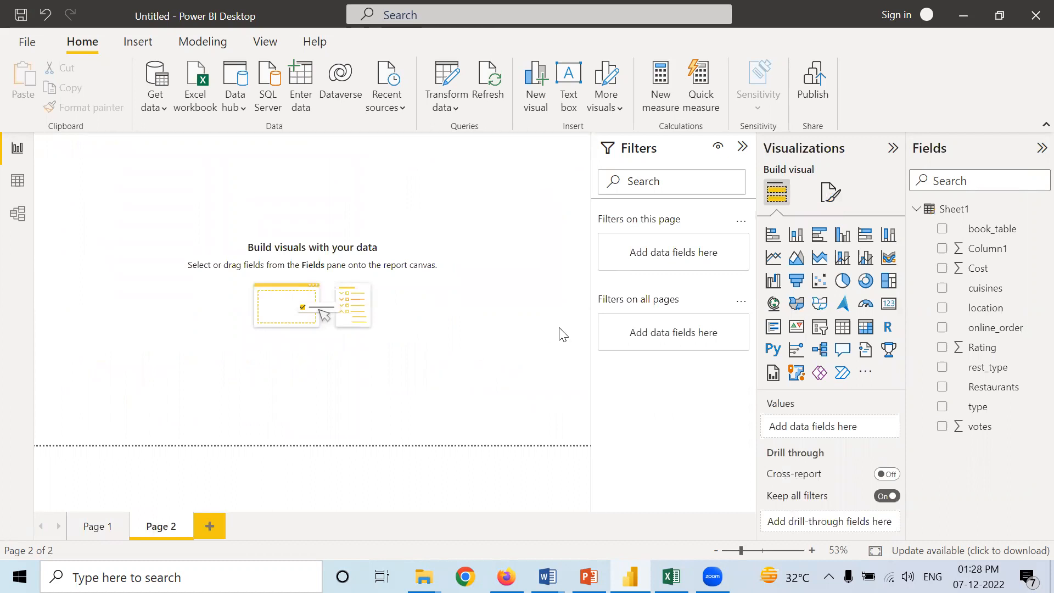
{"action": "left_click", "coordinate": [889, 282]}
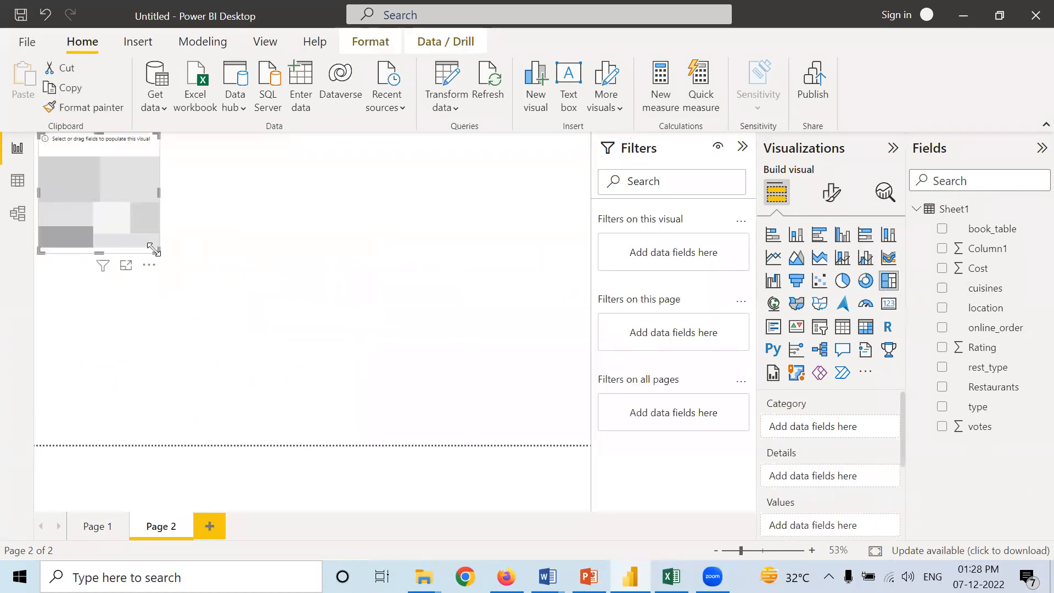
{"action": "left_click_drag", "start_coordinate": [161, 256], "coordinate": [318, 426]}
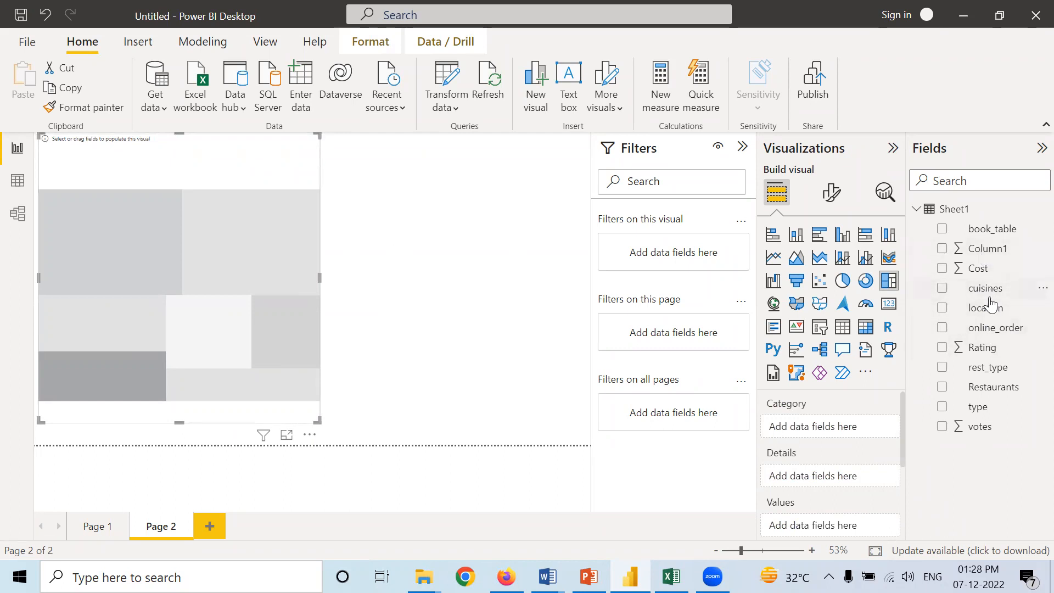
Use the location field as the treemap's category, details and values, and widen the treemap to about three quarters of the page
{"action": "left_click_drag", "start_coordinate": [988, 313], "coordinate": [824, 428]}
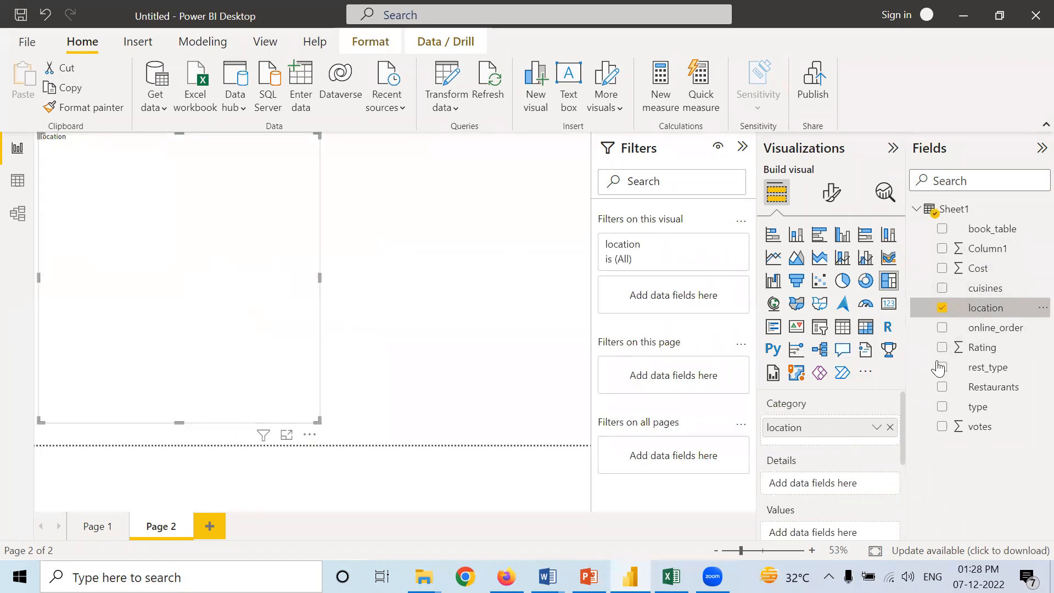
{"action": "left_click_drag", "start_coordinate": [991, 308], "coordinate": [825, 487]}
{"action": "left_click_drag", "start_coordinate": [982, 308], "coordinate": [809, 530]}
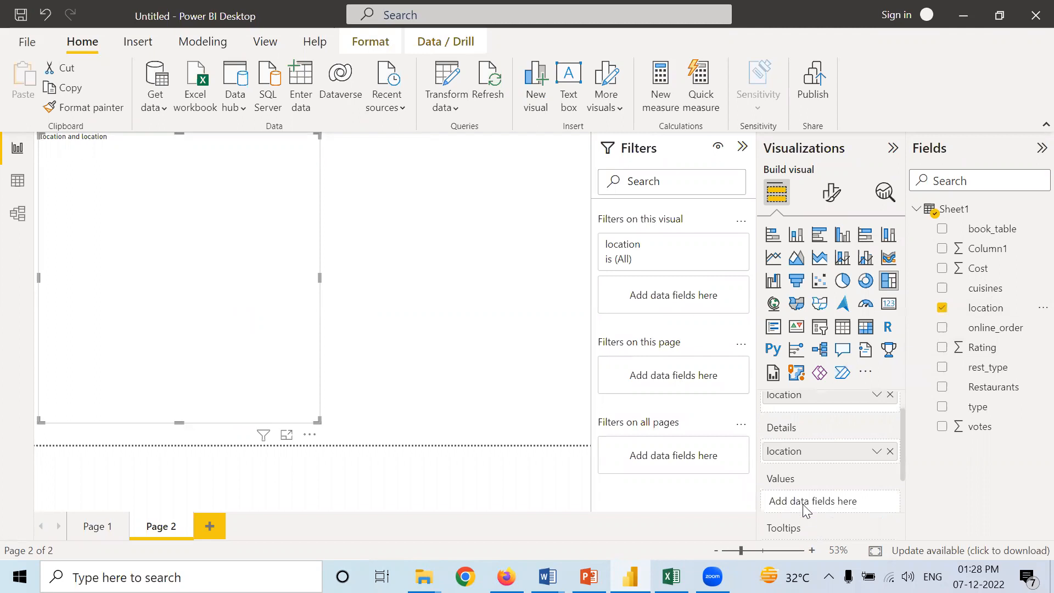
{"action": "left_click_drag", "start_coordinate": [987, 309], "coordinate": [817, 503]}
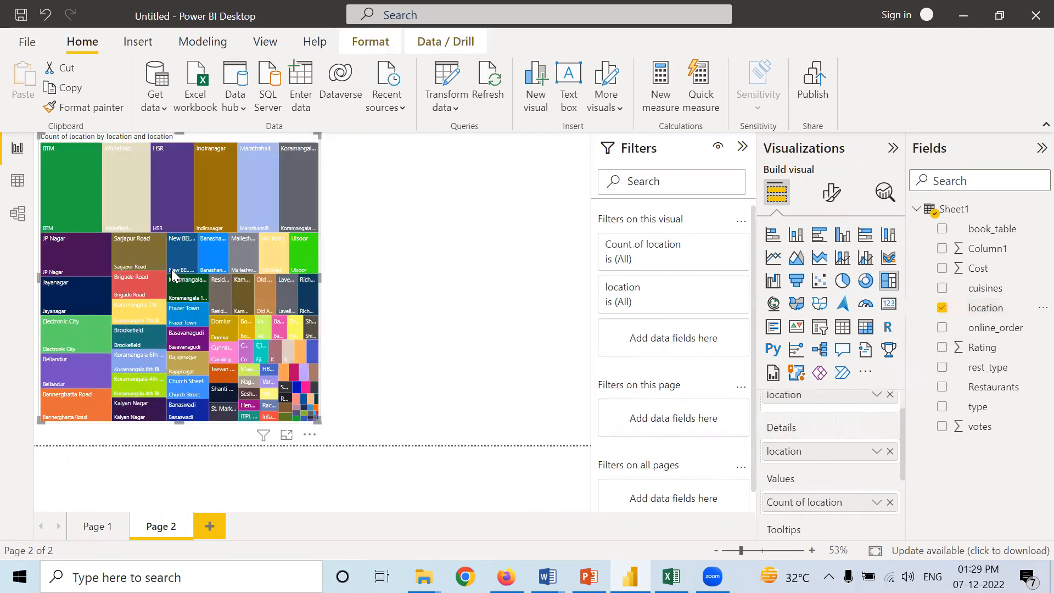
{"action": "left_click_drag", "start_coordinate": [317, 420], "coordinate": [440, 445]}
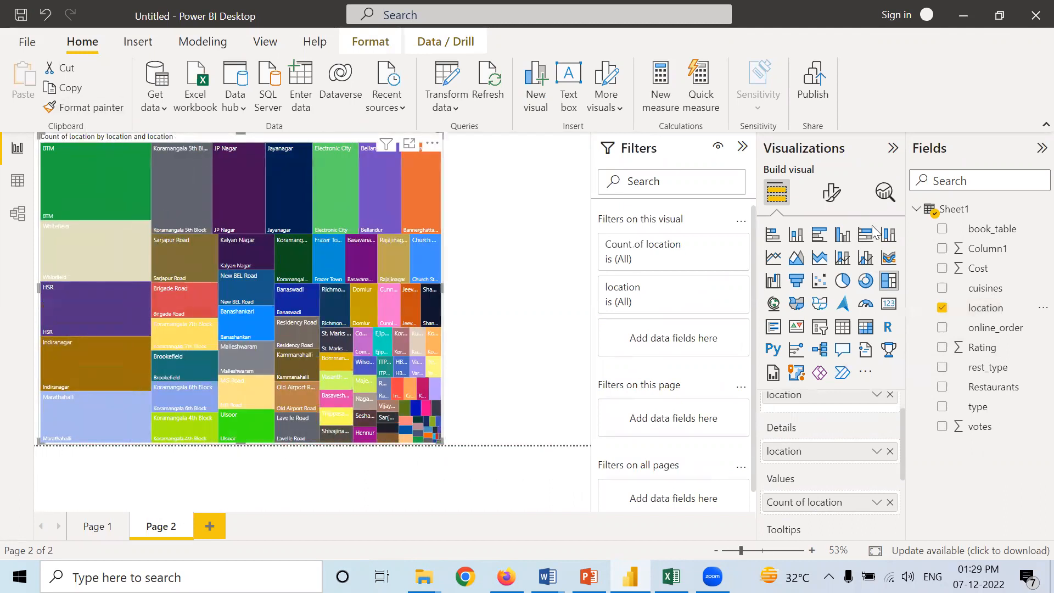
{"action": "left_click", "coordinate": [833, 193]}
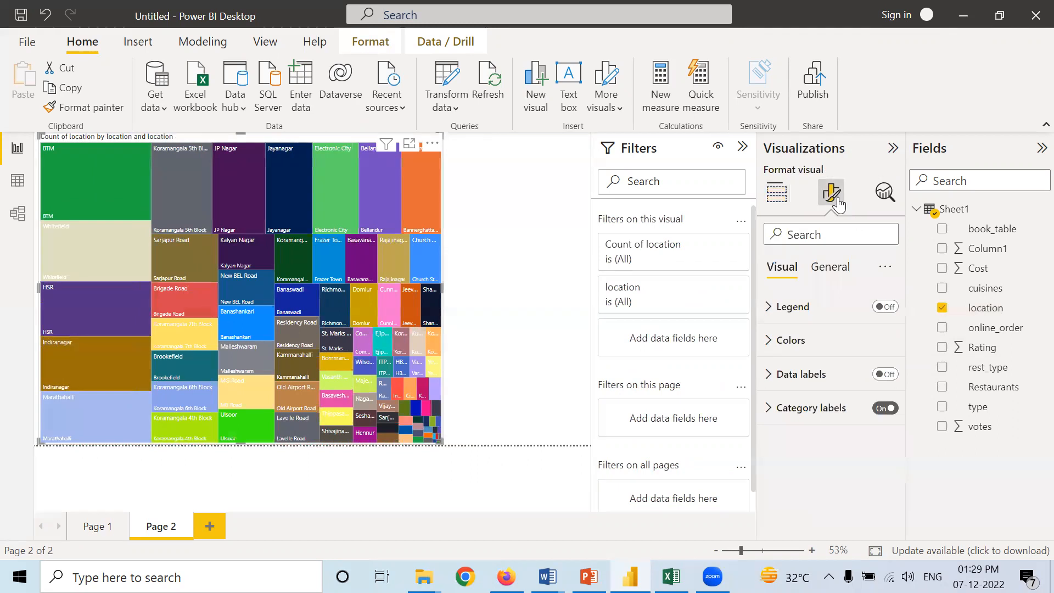
{"action": "left_click", "coordinate": [768, 341]}
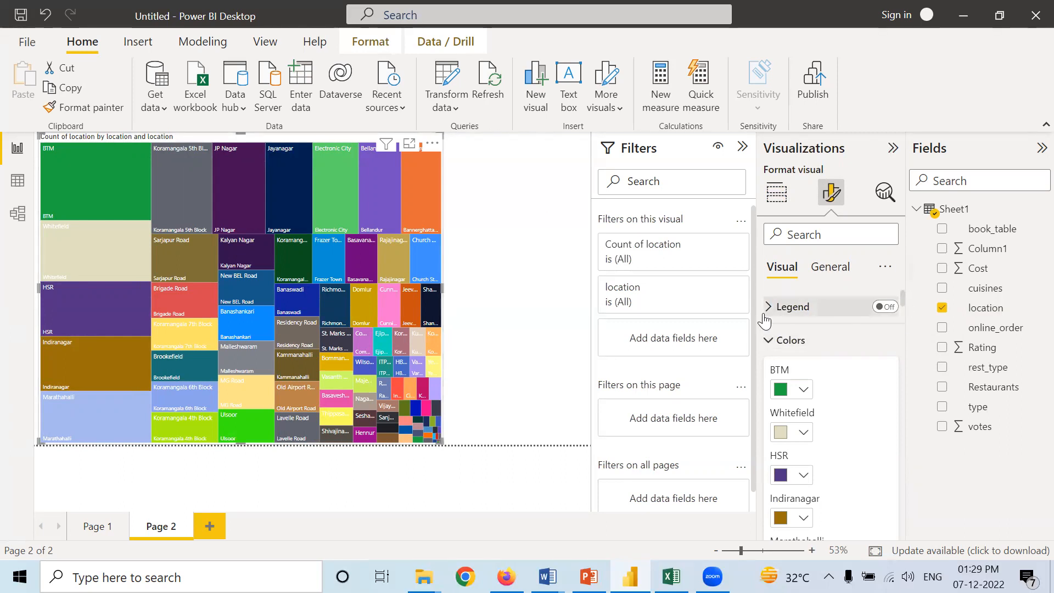
{"action": "left_click", "coordinate": [769, 340]}
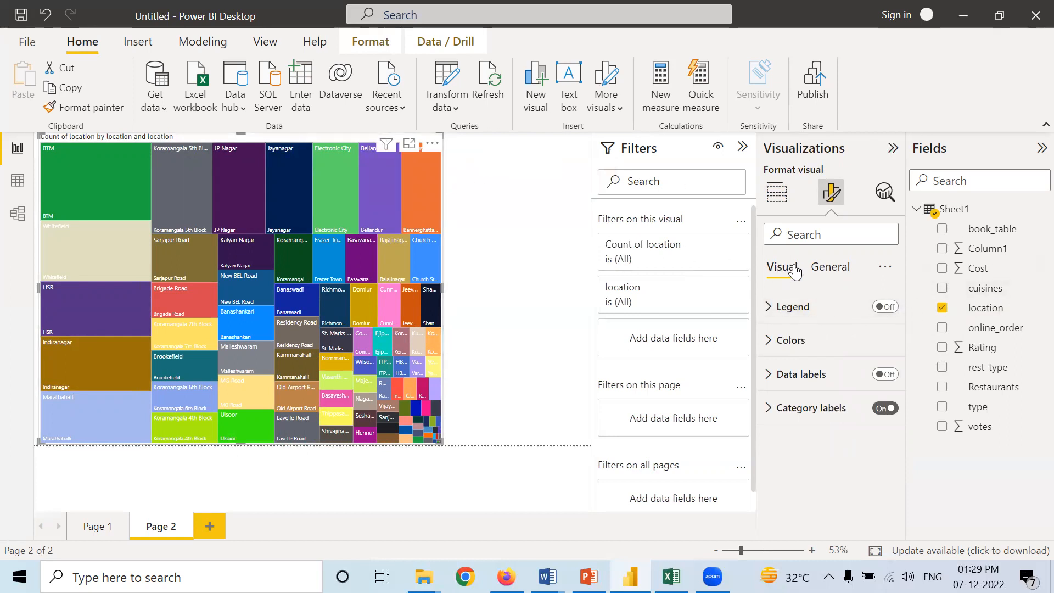
Remove Count of location from the treemap's values and add the location field there again
{"action": "left_click", "coordinate": [778, 191]}
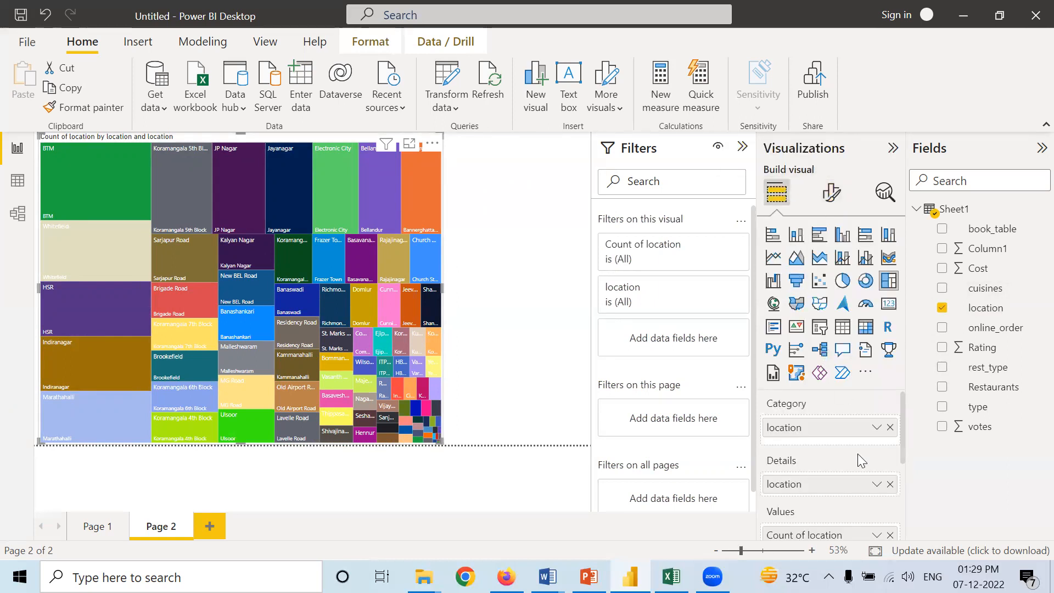
{"action": "scroll", "coordinate": [842, 494], "scroll_direction": "down", "scroll_amount": 2}
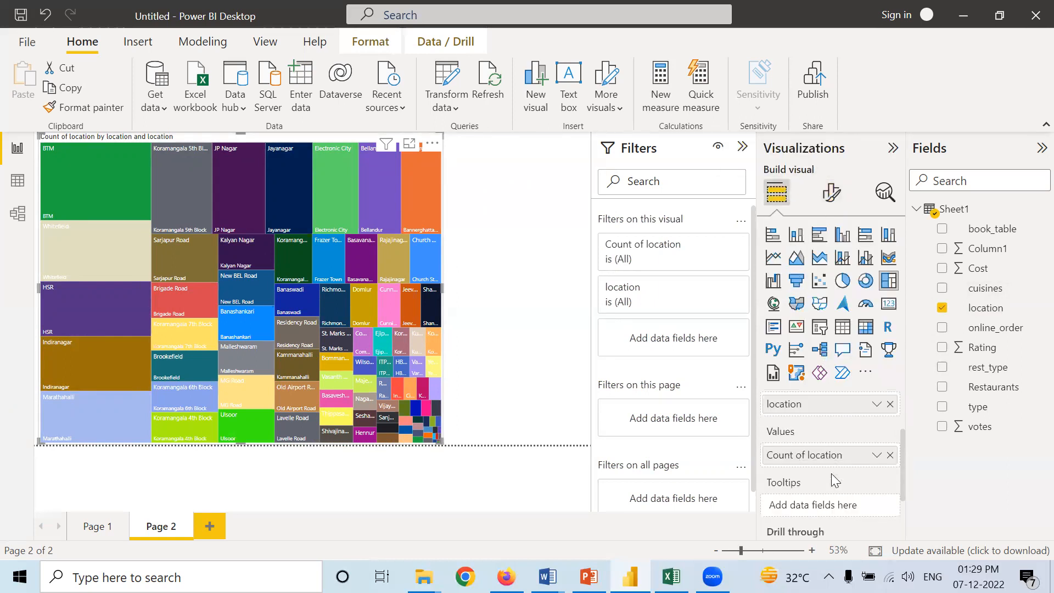
{"action": "left_click", "coordinate": [892, 446]}
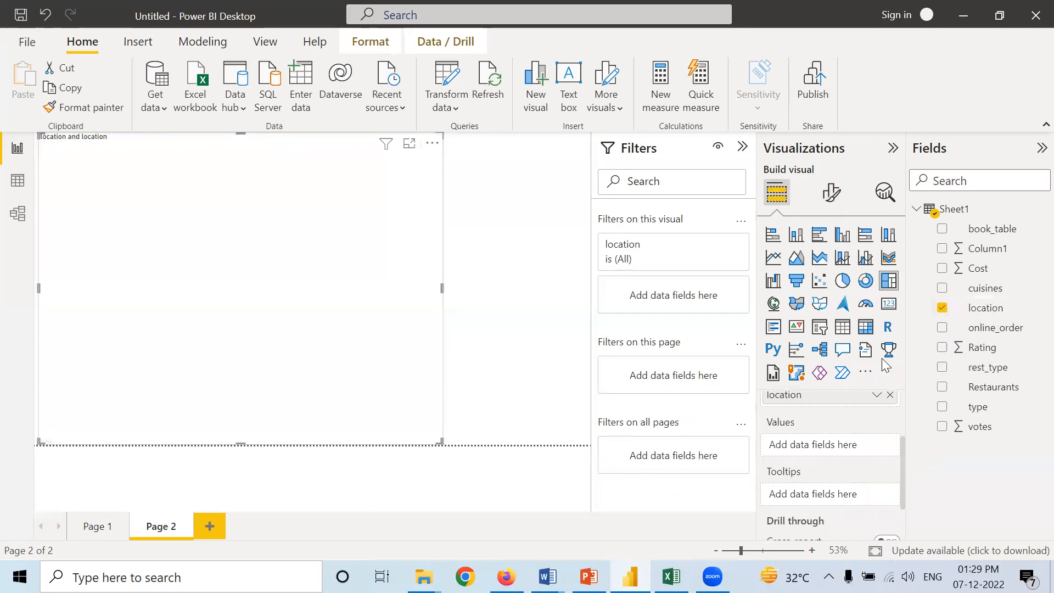
{"action": "left_click_drag", "start_coordinate": [991, 311], "coordinate": [839, 435]}
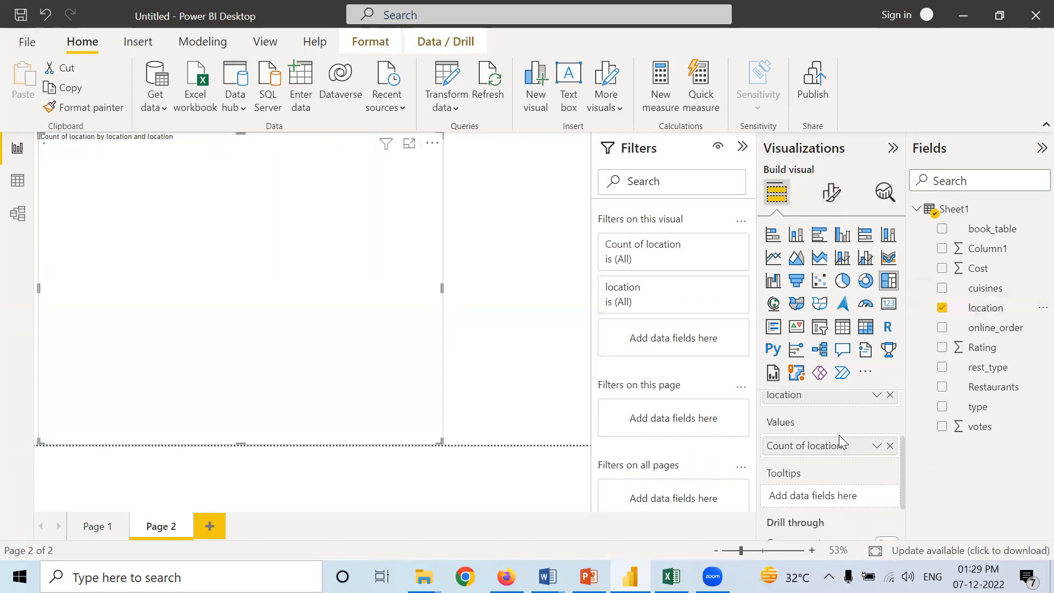
{"action": "scroll", "coordinate": [872, 436], "scroll_direction": "up", "scroll_amount": 2}
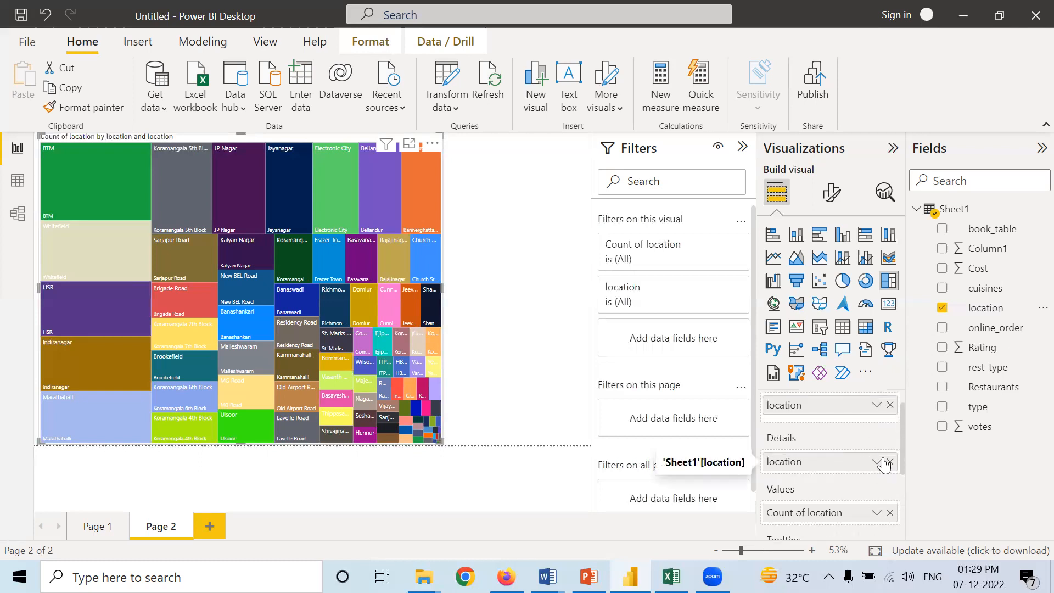
Remove the location field from the treemap's details and check the BTM tile's location count
{"action": "scroll", "coordinate": [860, 467], "scroll_direction": "up", "scroll_amount": 1}
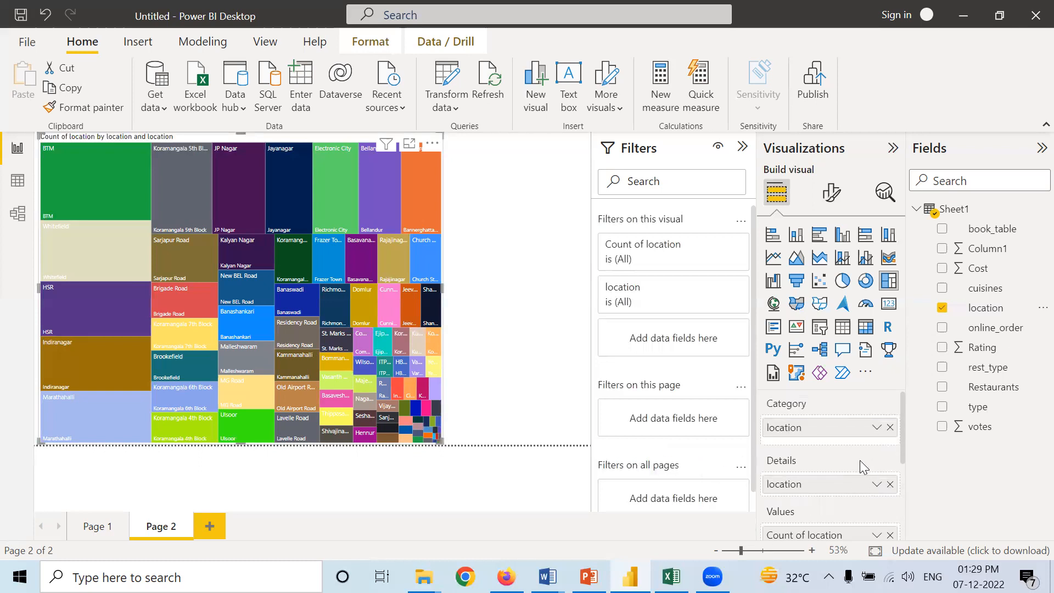
{"action": "left_click", "coordinate": [889, 485]}
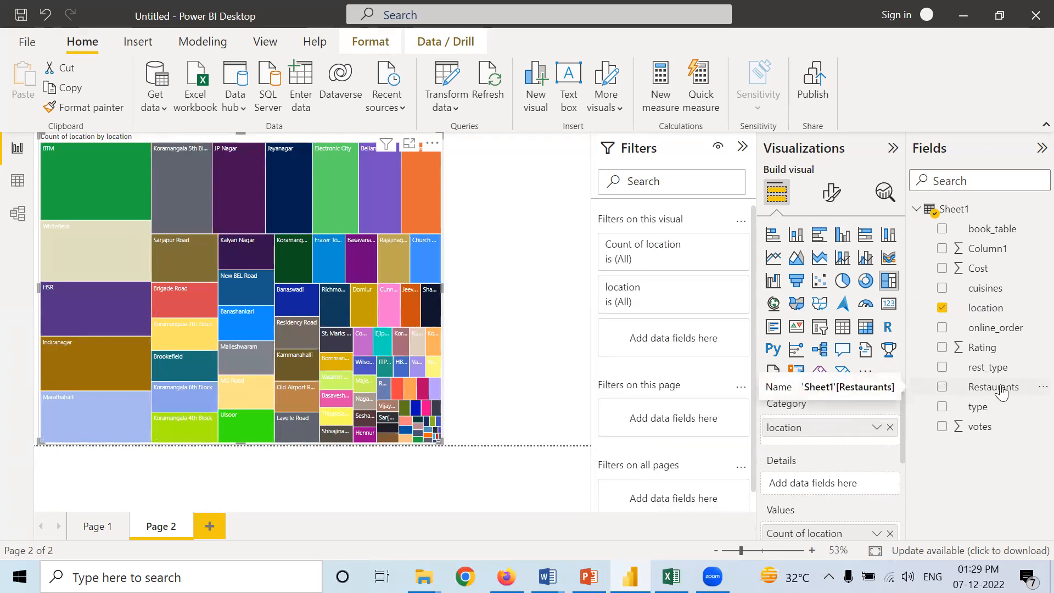
{"action": "mouse_move", "coordinate": [58, 171]}
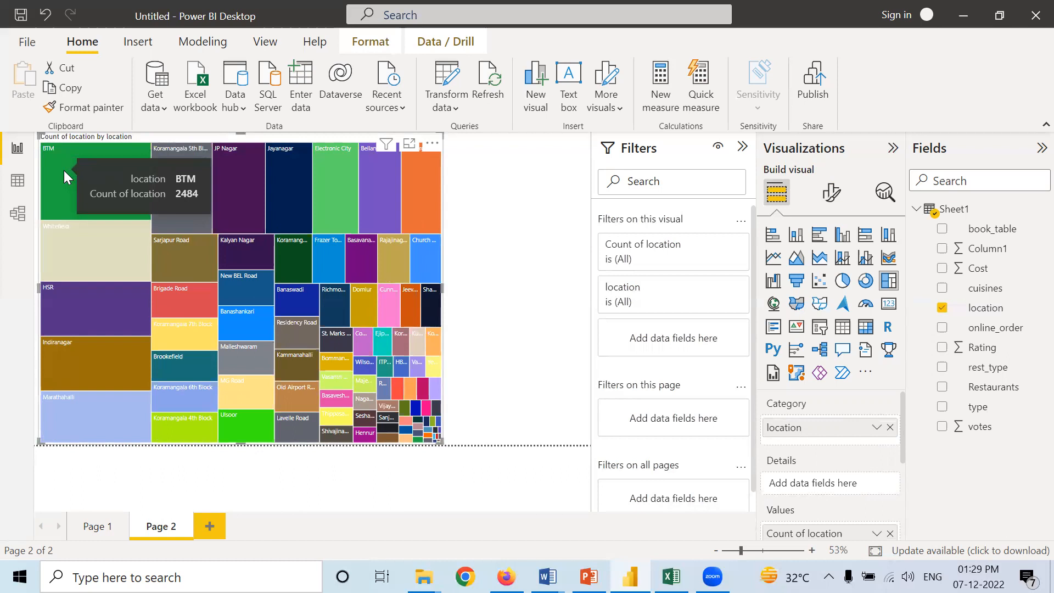
Check the location counts of the treemap's Whitefield, BTM, Basavanagudi and Shanti Nagar tiles
{"action": "mouse_move", "coordinate": [65, 236]}
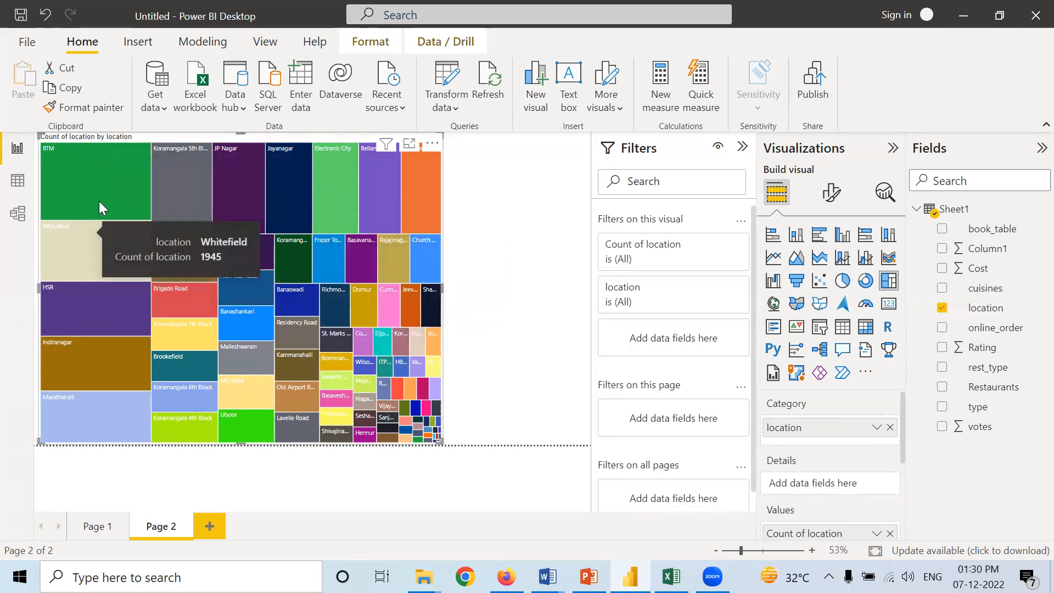
{"action": "mouse_move", "coordinate": [102, 193]}
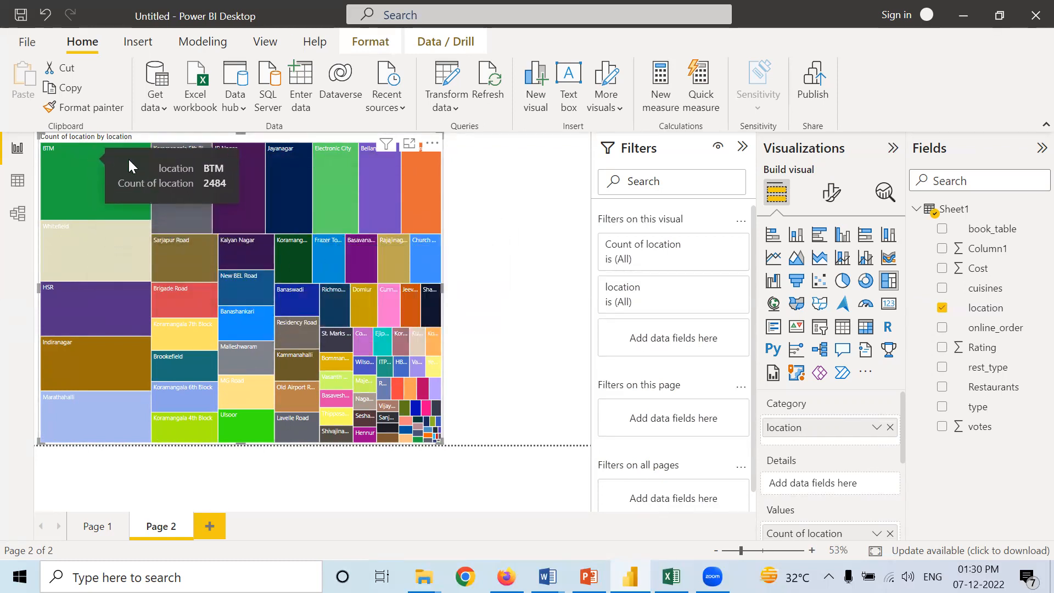
{"action": "mouse_move", "coordinate": [177, 175]}
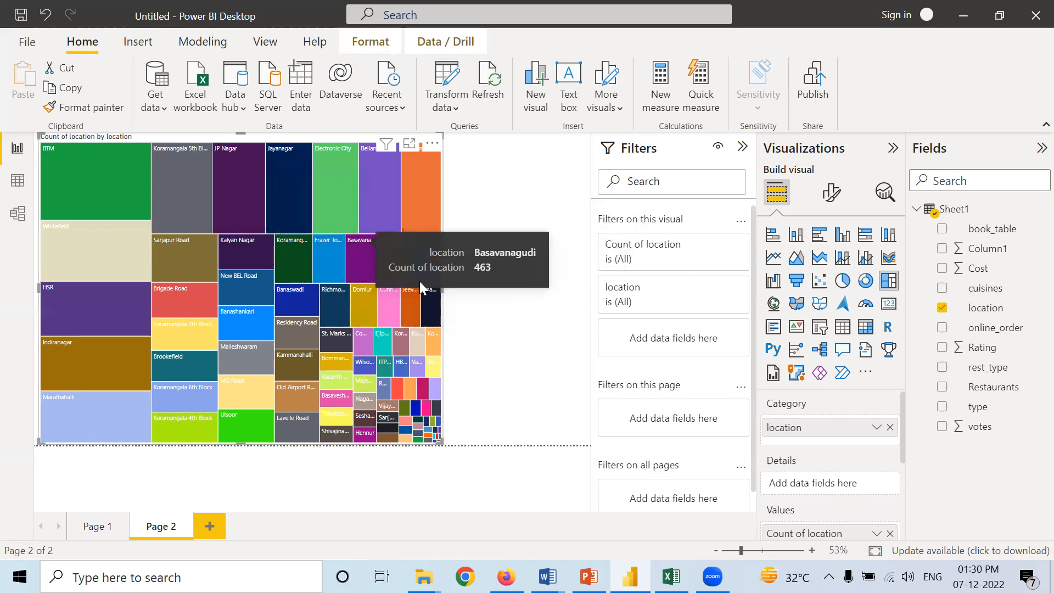
{"action": "mouse_move", "coordinate": [422, 295]}
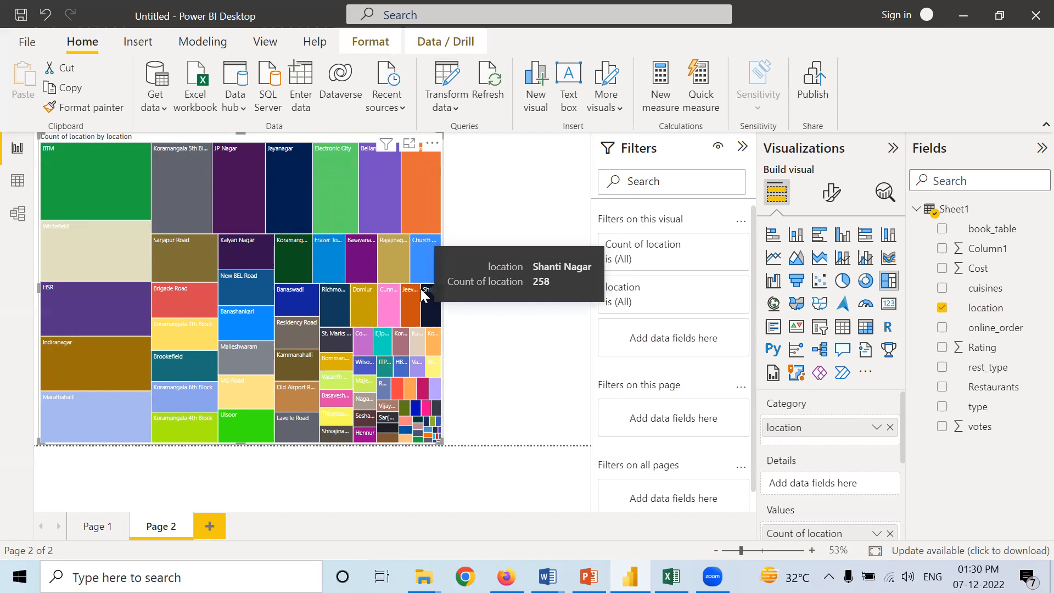
Try the Restaurants field as the treemap's details, remove it again and check the field used for values
{"action": "left_click_drag", "start_coordinate": [999, 393], "coordinate": [836, 486]}
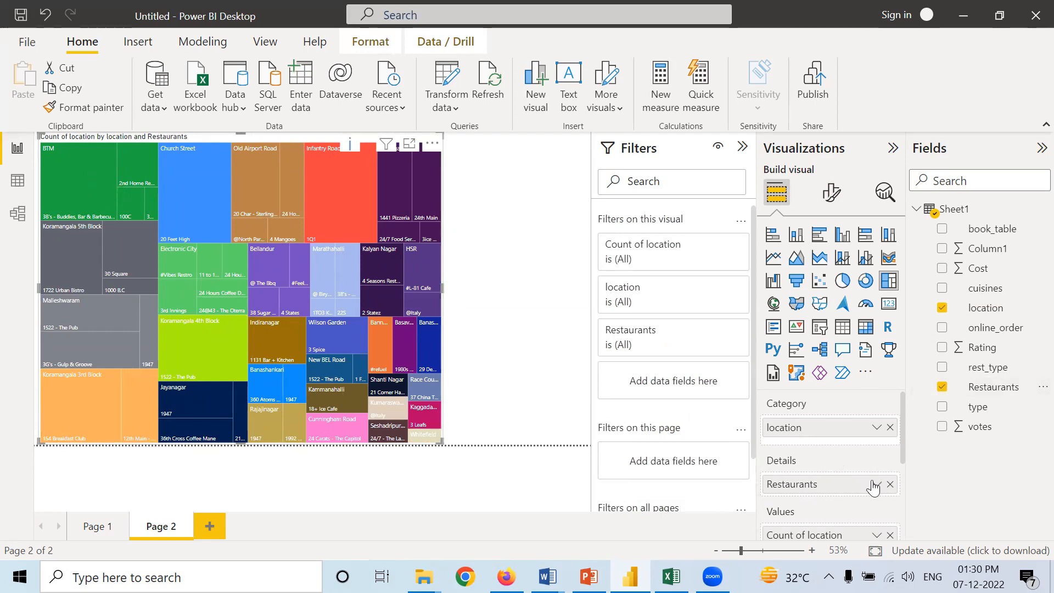
{"action": "left_click", "coordinate": [890, 484]}
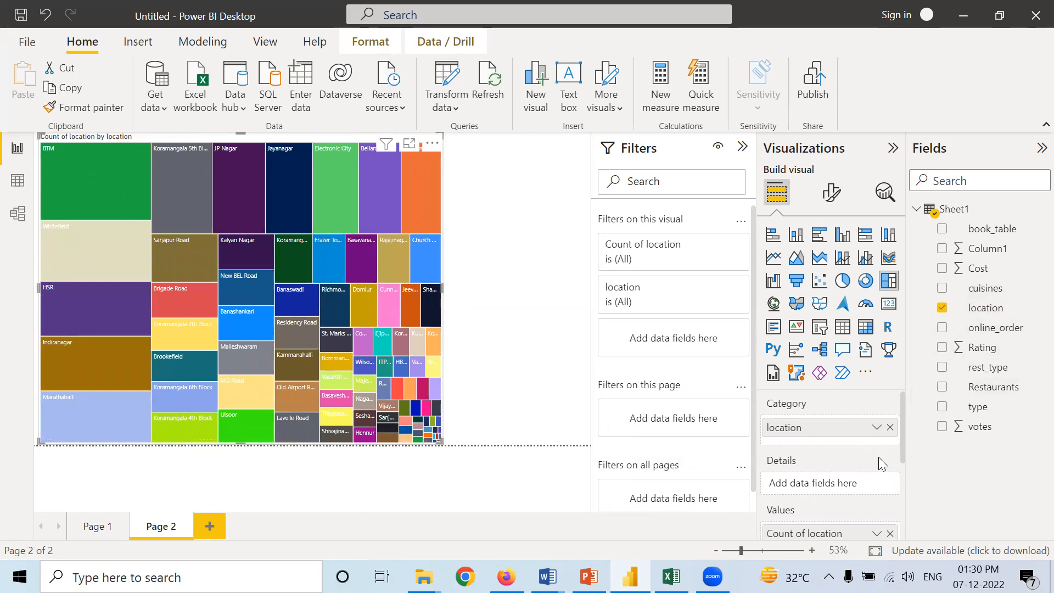
{"action": "scroll", "coordinate": [862, 480], "scroll_direction": "down", "scroll_amount": 2}
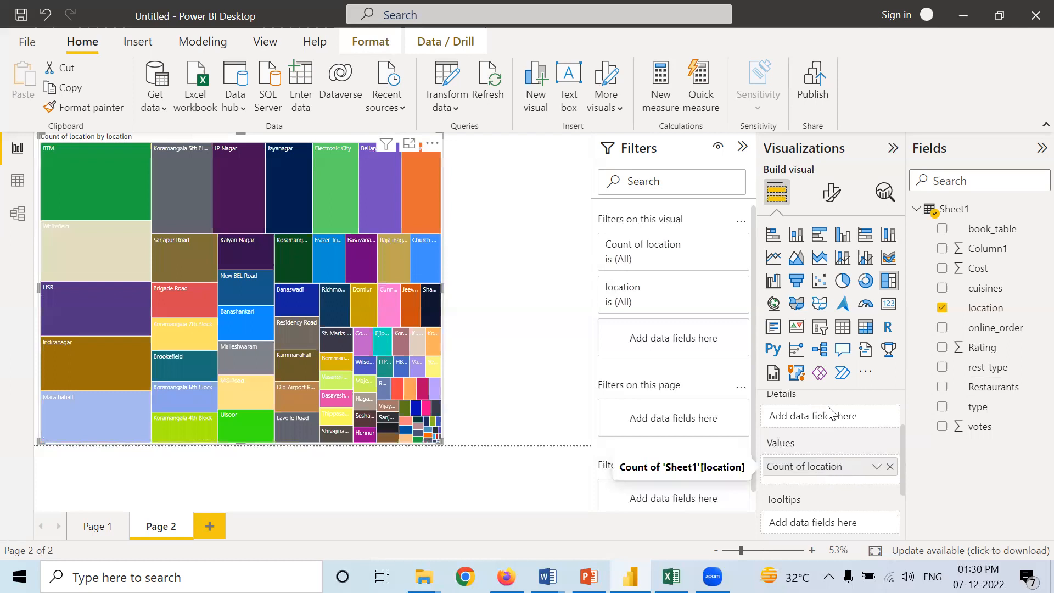
Turn on the treemap's data labels and compare the BTM tile's label with its exact count
{"action": "left_click", "coordinate": [833, 192]}
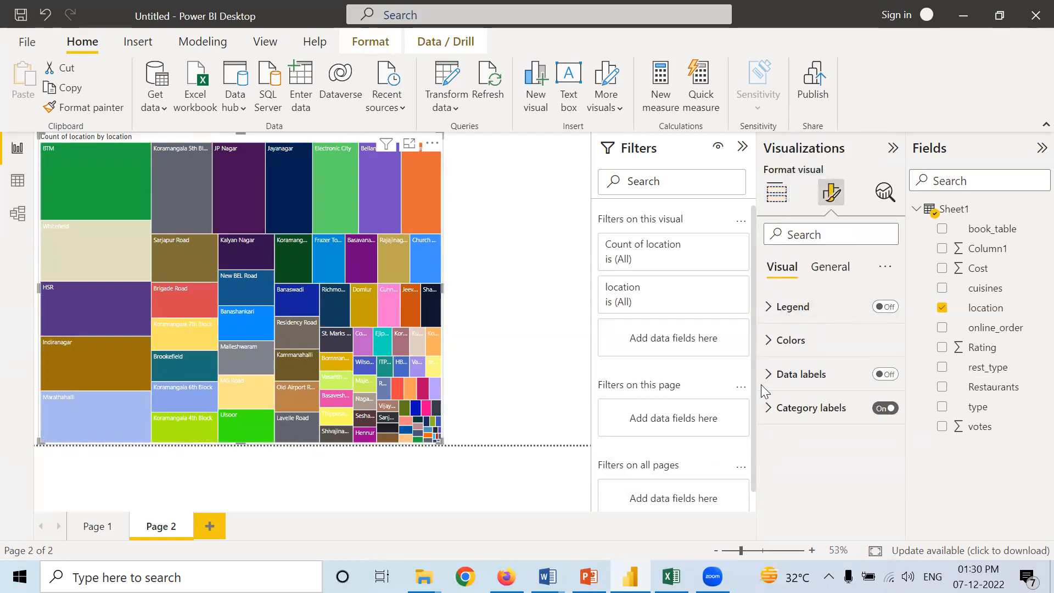
{"action": "left_click", "coordinate": [888, 376]}
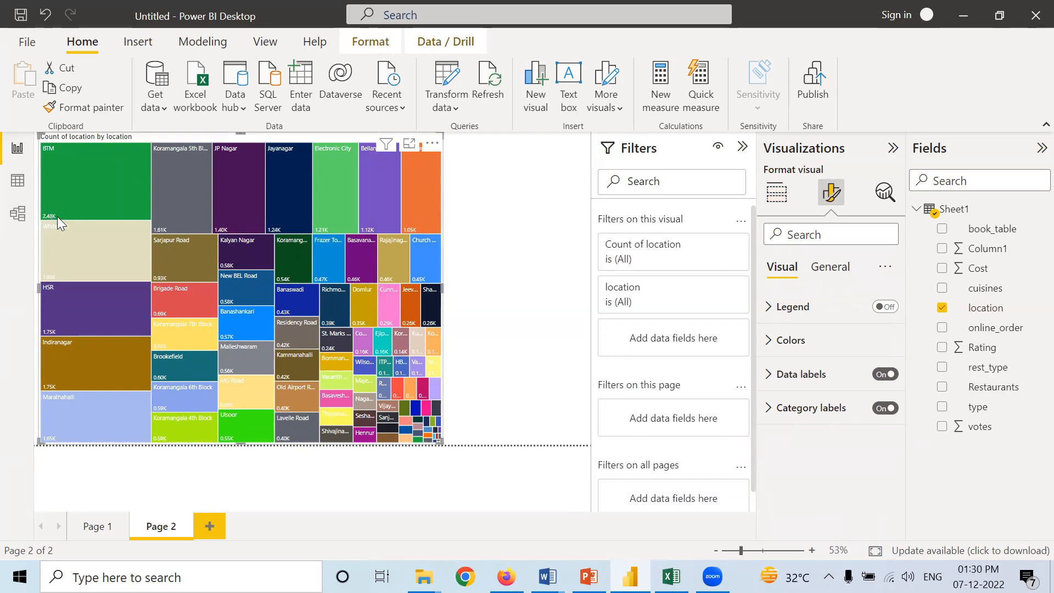
{"action": "mouse_move", "coordinate": [66, 215]}
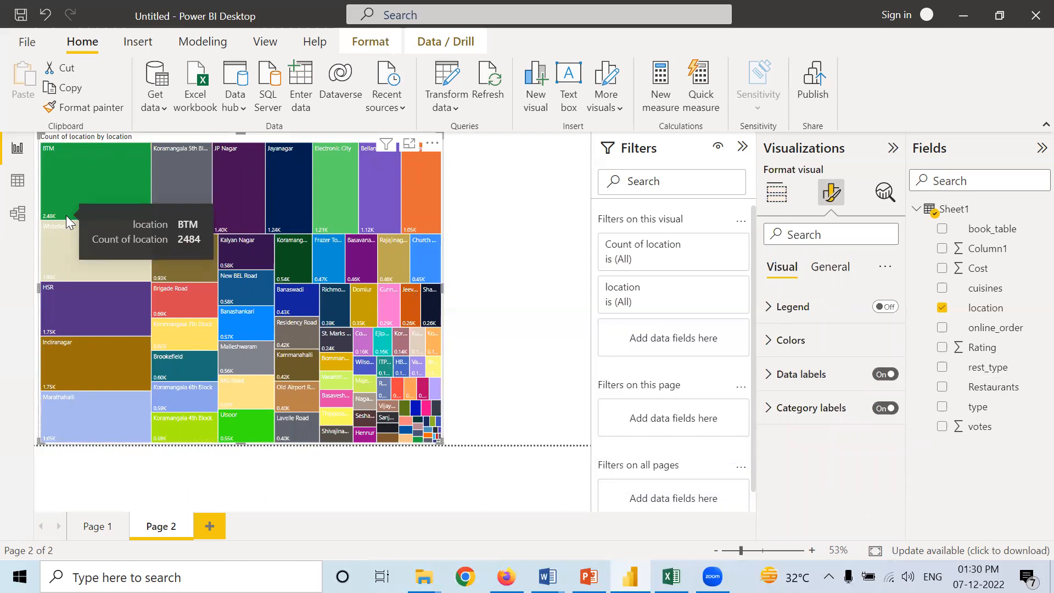
Review the Sheet1 data table and return to the treemap report page
{"action": "left_click", "coordinate": [18, 184]}
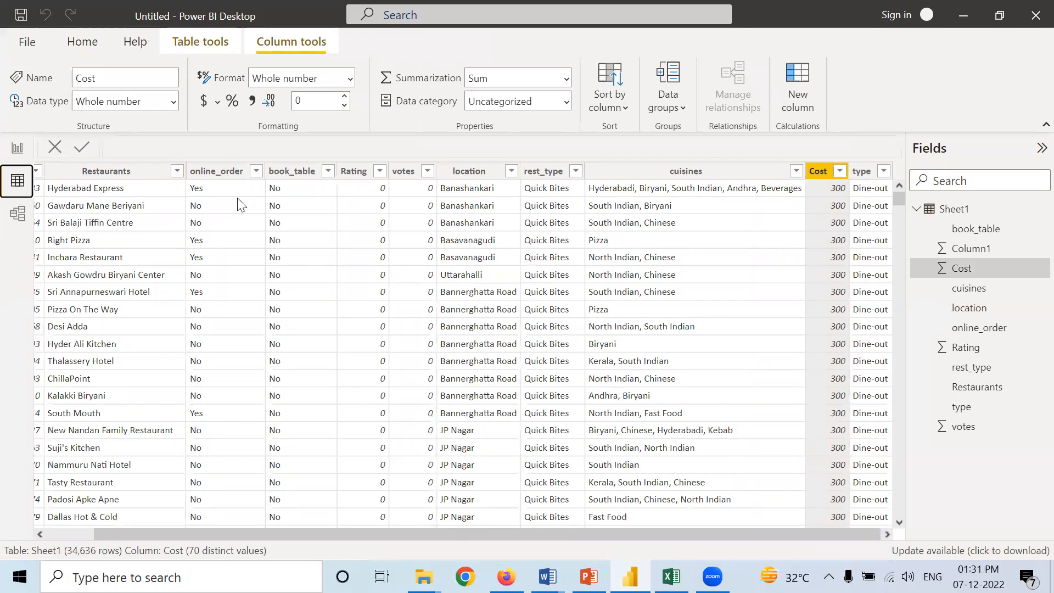
{"action": "left_click", "coordinate": [19, 149]}
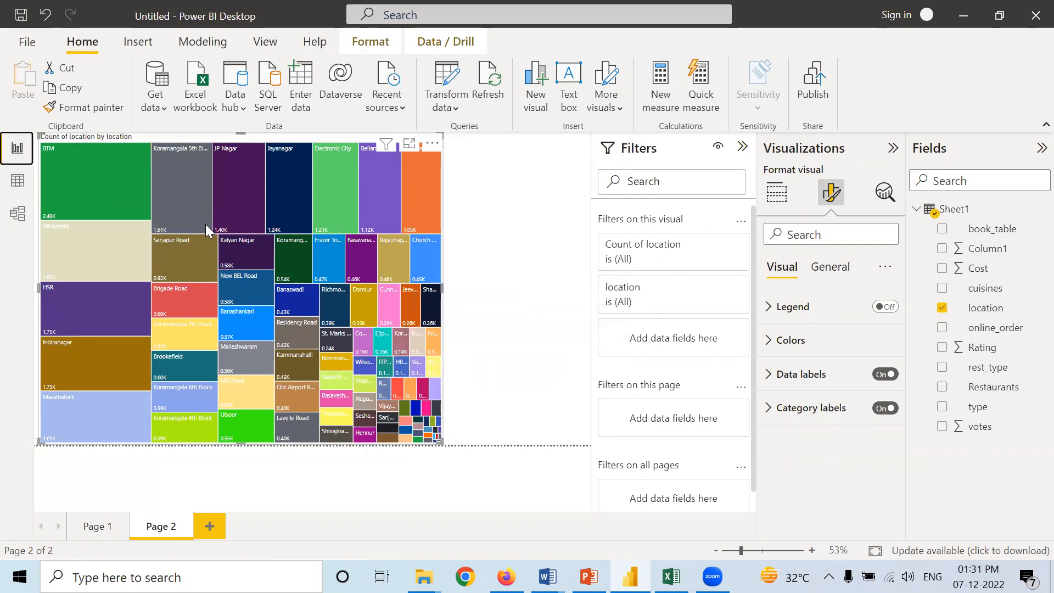
Try showing the treemap's legend, turn it off again and inspect the colour settings of the location tiles
{"action": "left_click", "coordinate": [888, 307]}
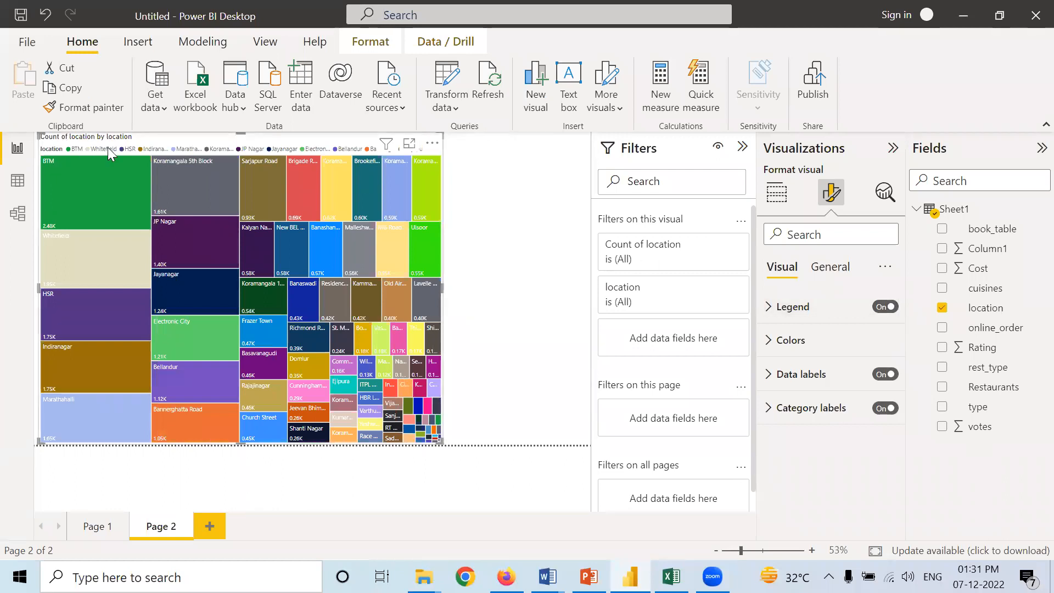
{"action": "left_click", "coordinate": [886, 307]}
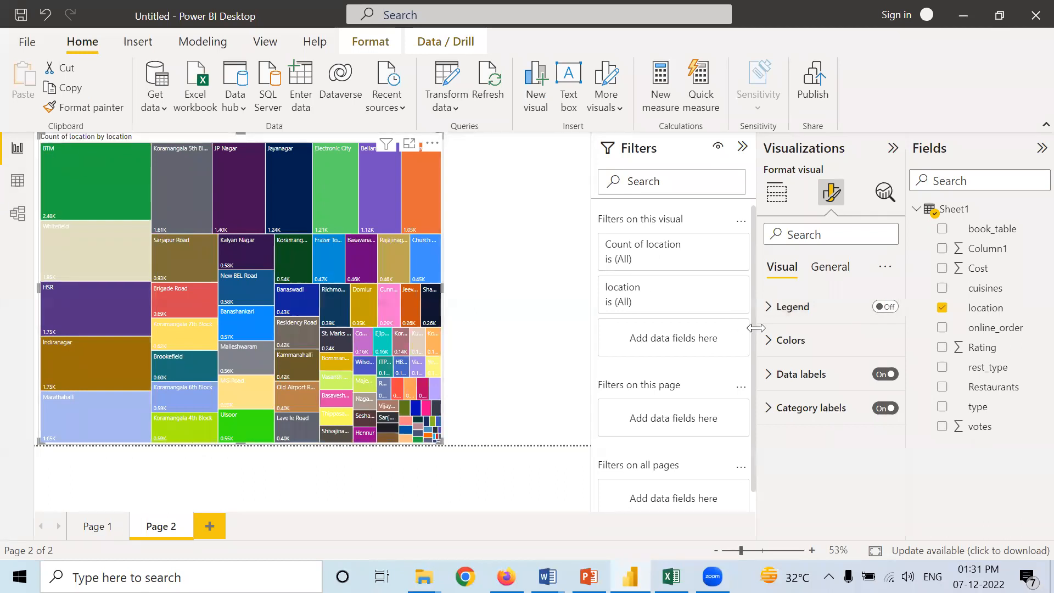
{"action": "left_click", "coordinate": [772, 343]}
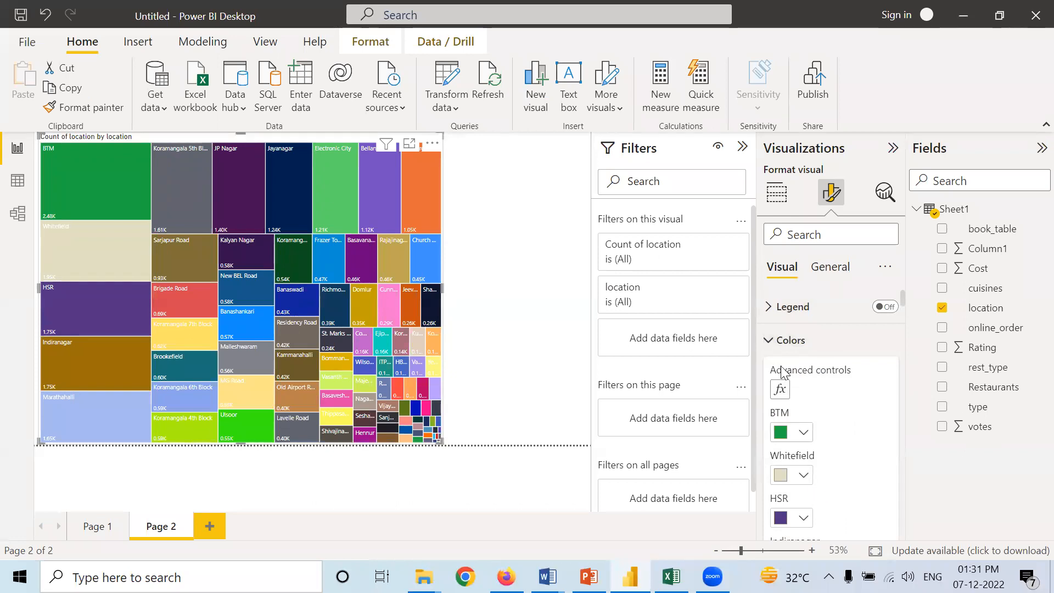
{"action": "left_click", "coordinate": [771, 341]}
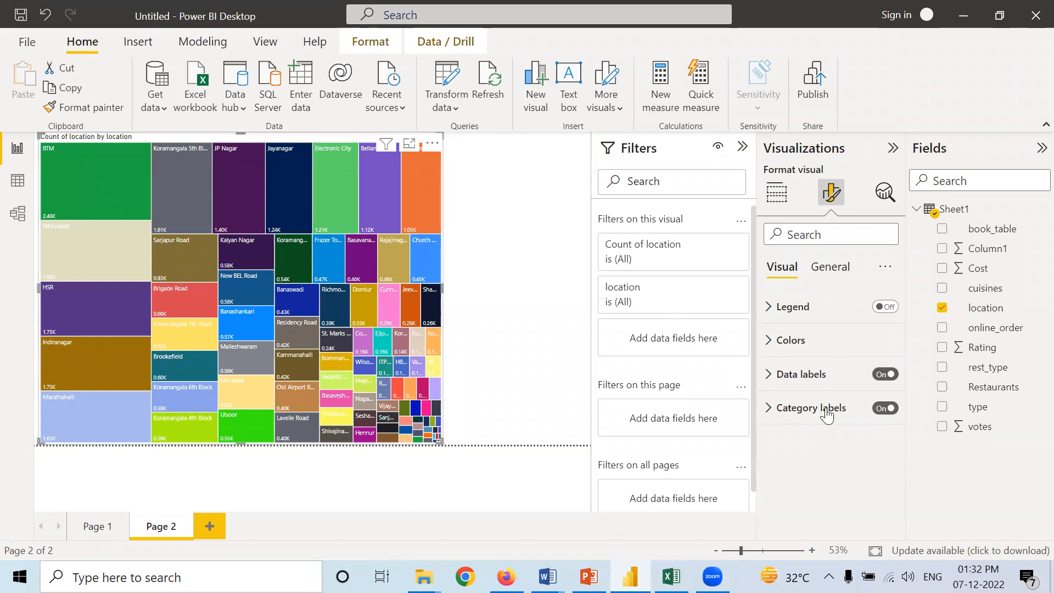
Set the font size of the treemap's data label values to 17
{"action": "left_click", "coordinate": [768, 379]}
{"action": "scroll", "coordinate": [826, 369], "scroll_direction": "down", "scroll_amount": 3}
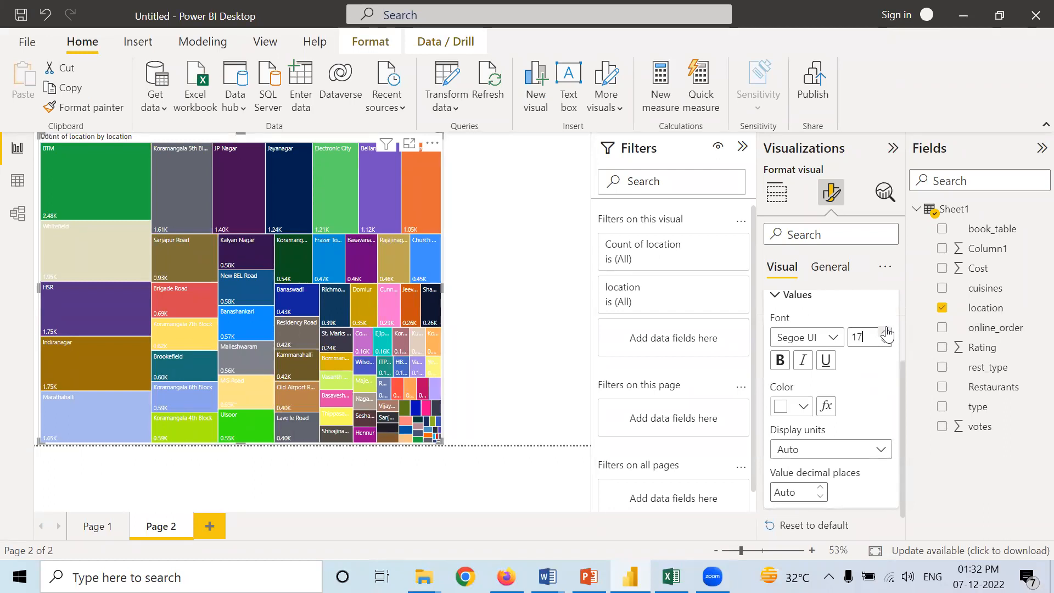
{"action": "left_click", "coordinate": [775, 300]}
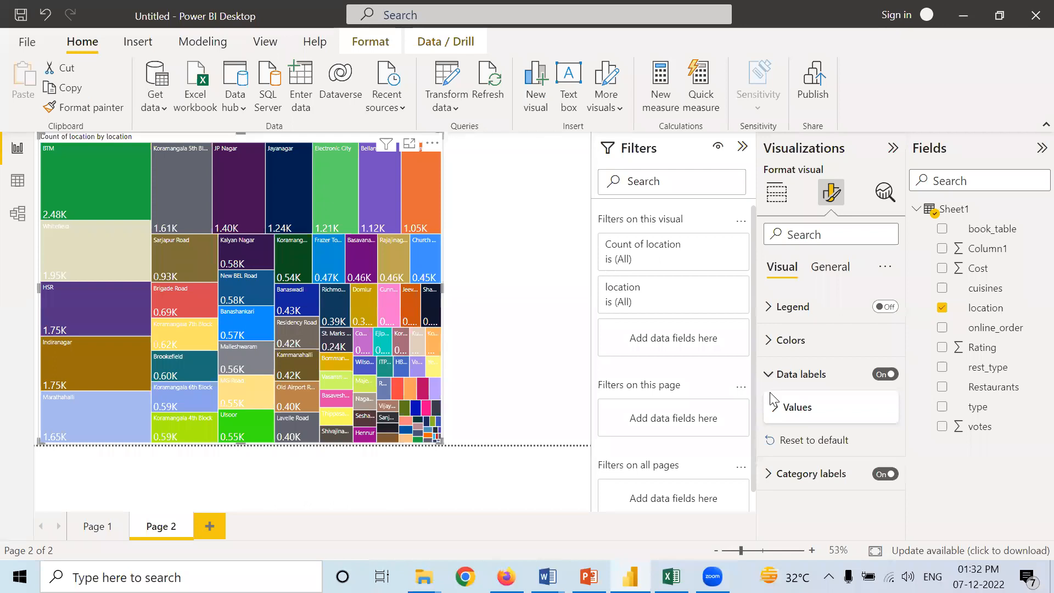
Set the font size of the treemap's category labels to 13 and deselect the treemap
{"action": "left_click", "coordinate": [774, 474]}
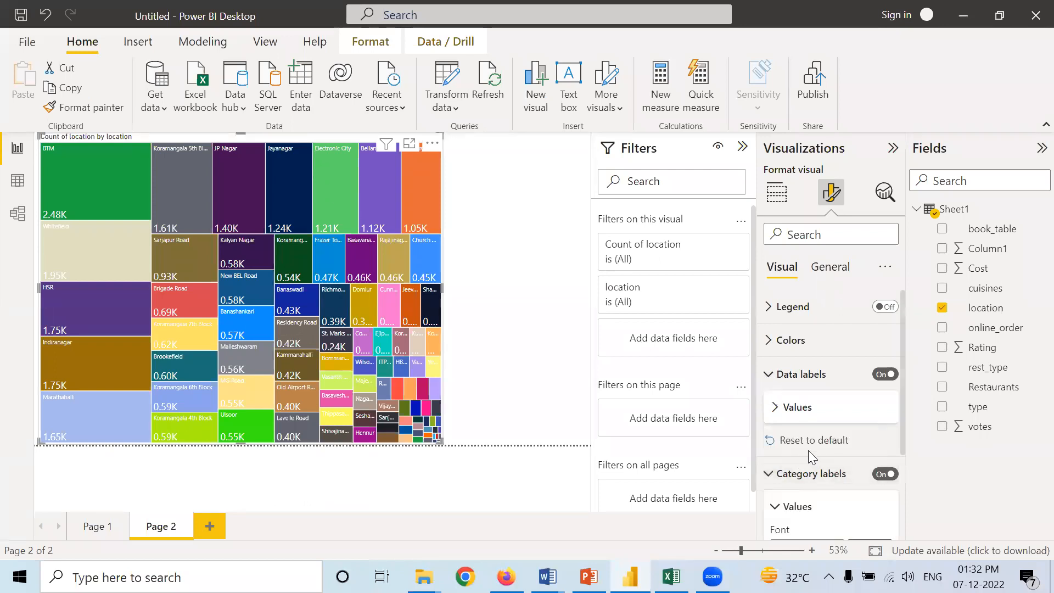
{"action": "scroll", "coordinate": [878, 455], "scroll_direction": "down", "scroll_amount": 2}
{"action": "left_click", "coordinate": [880, 437]}
{"action": "left_click", "coordinate": [879, 437]}
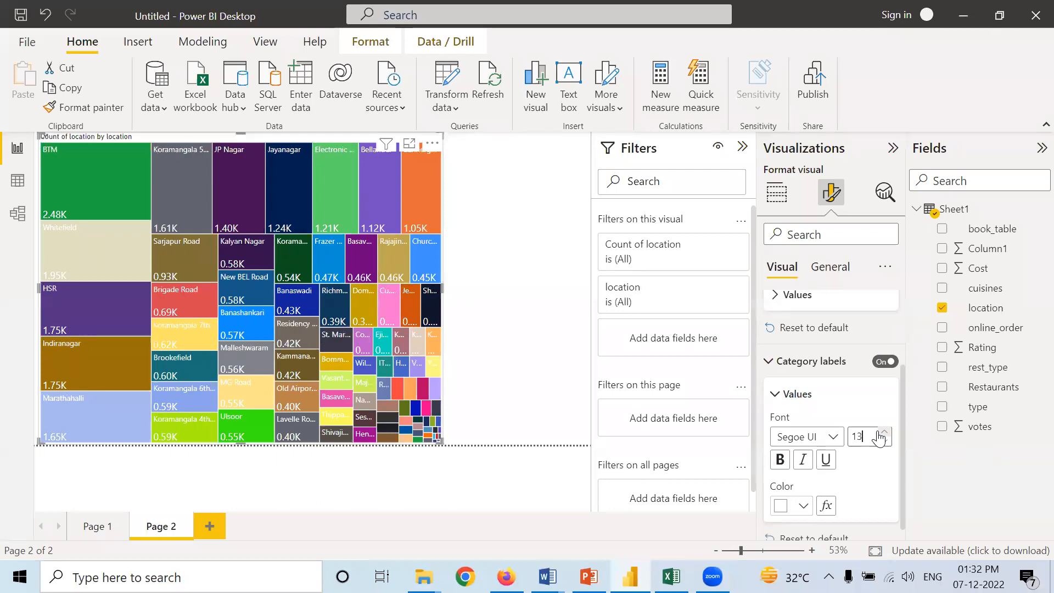
{"action": "left_click", "coordinate": [514, 343]}
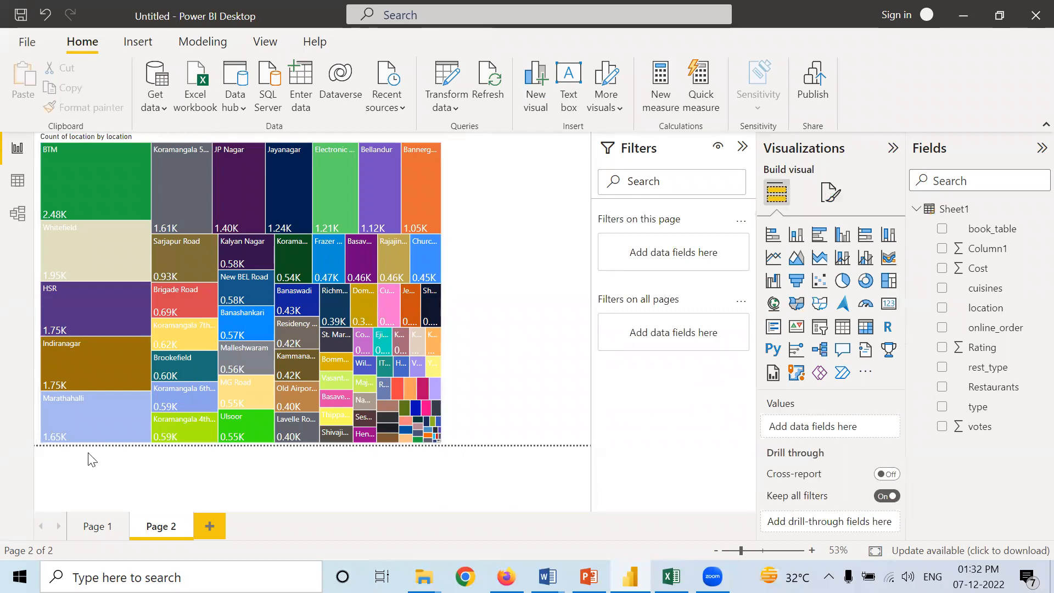
Add a third report page and insert a funnel chart enlarged to about 40% of the page width
{"action": "key", "text": "ctrl+m"}
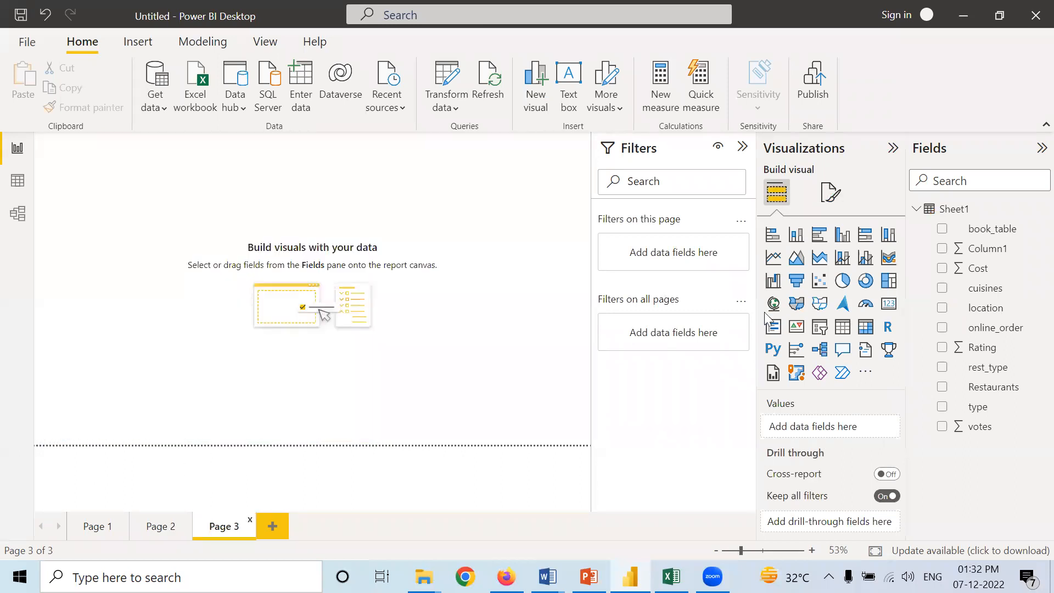
{"action": "left_click", "coordinate": [799, 286]}
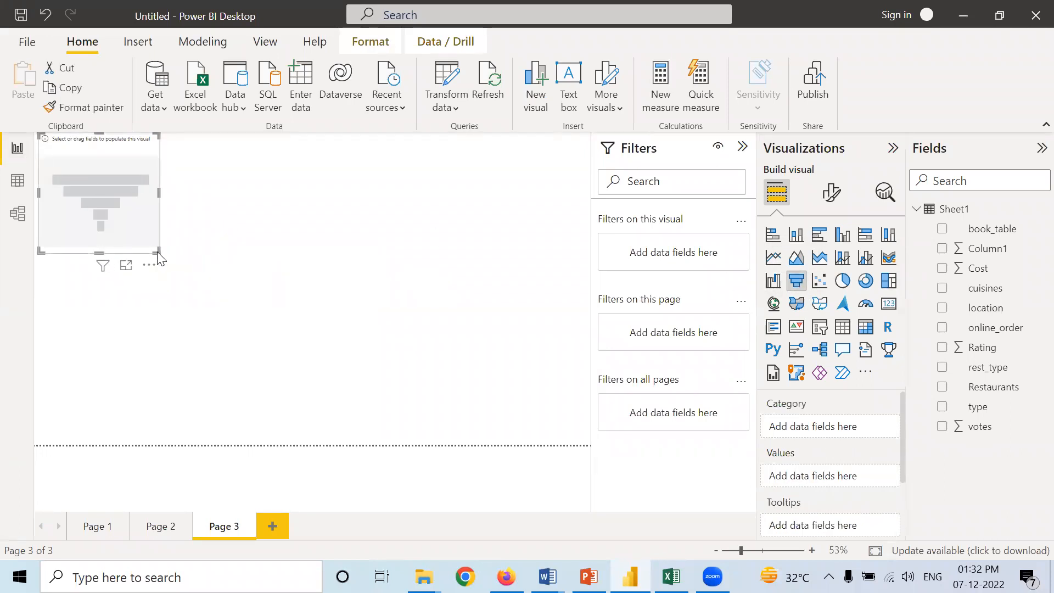
{"action": "left_click_drag", "start_coordinate": [157, 251], "coordinate": [260, 330]}
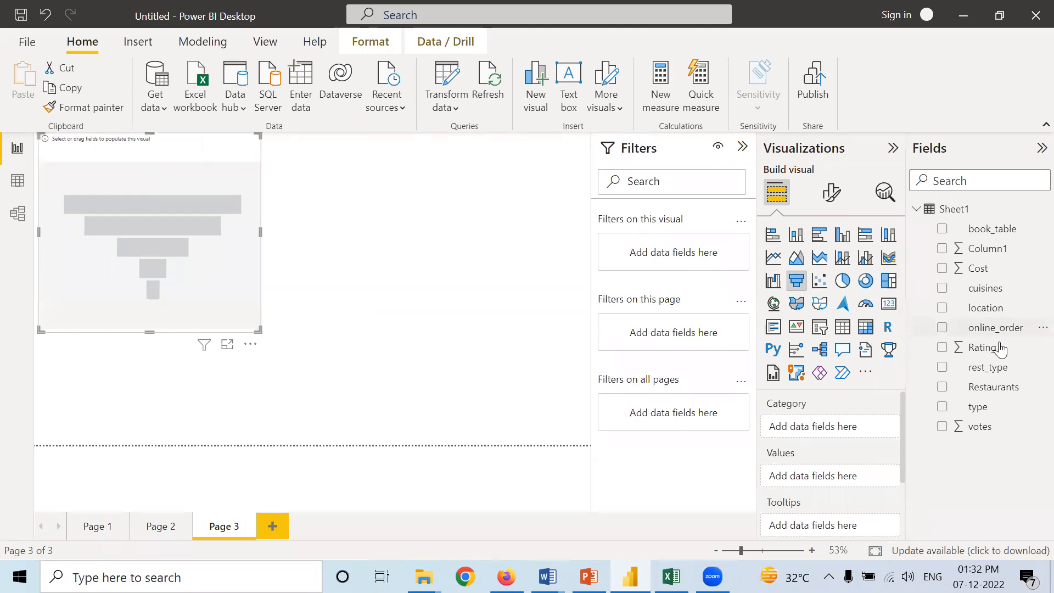
Use type as the funnel's category and votes as its values, and enlarge it to about two thirds of the page width
{"action": "left_click_drag", "start_coordinate": [979, 406], "coordinate": [857, 428]}
{"action": "left_click_drag", "start_coordinate": [979, 426], "coordinate": [873, 485]}
{"action": "left_click_drag", "start_coordinate": [259, 330], "coordinate": [403, 402]}
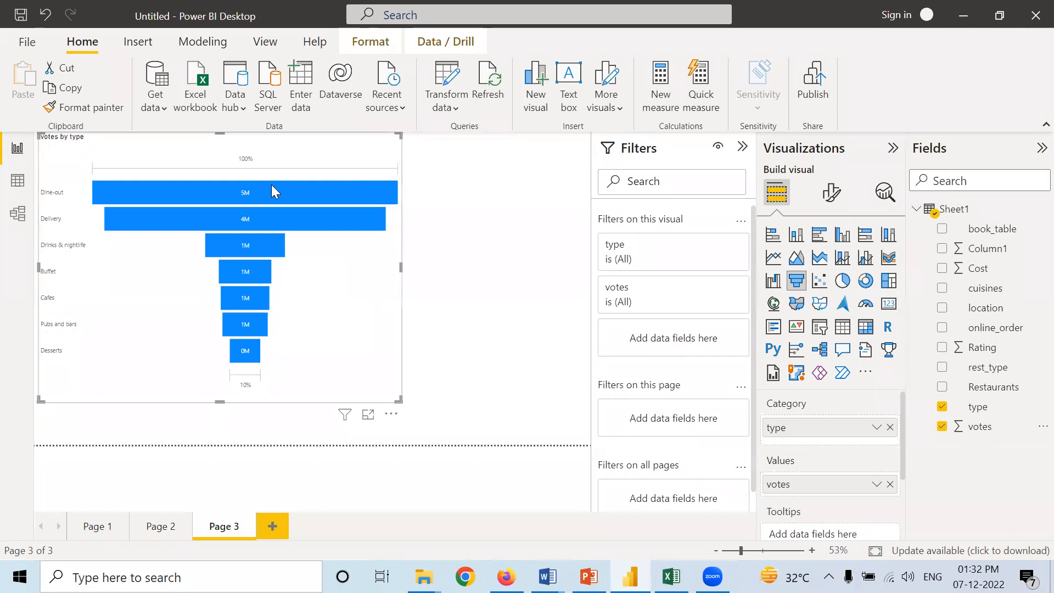
Turn on the Show all colour option for the funnel, review the individual type colours and deselect the chart
{"action": "left_click", "coordinate": [833, 194]}
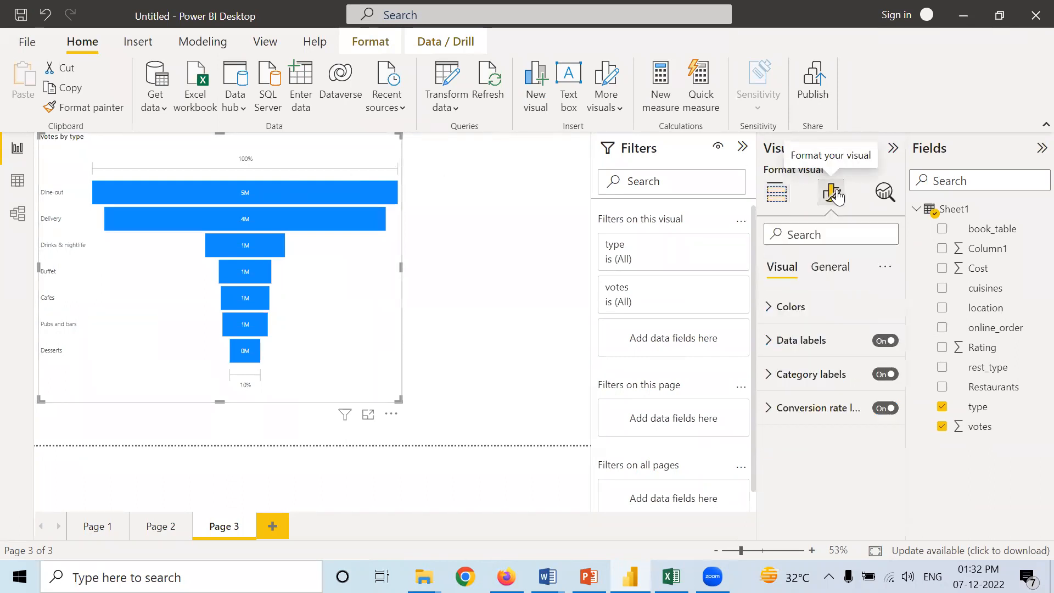
{"action": "left_click", "coordinate": [767, 317]}
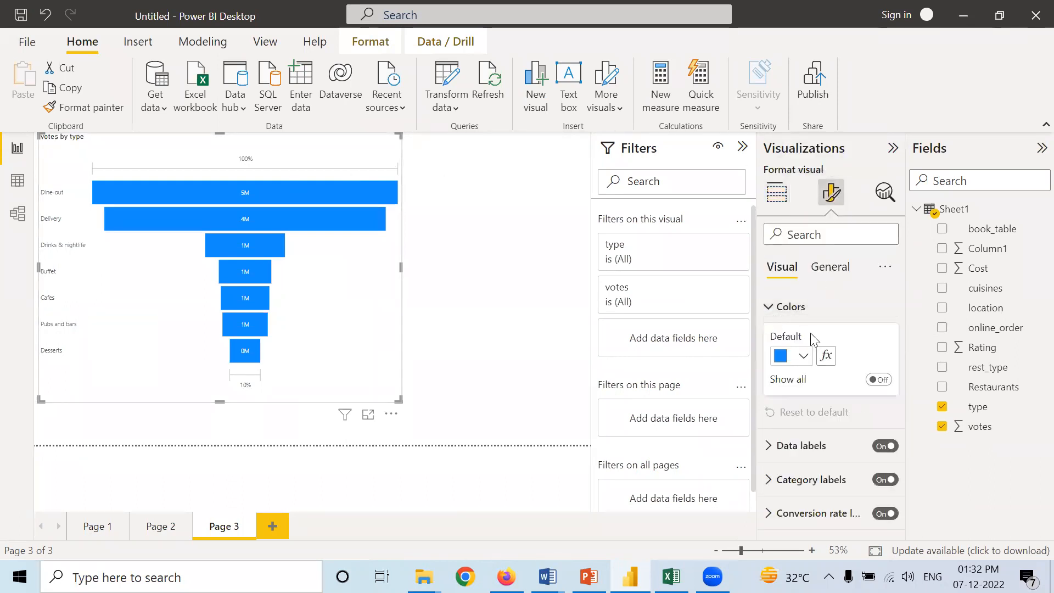
{"action": "left_click", "coordinate": [885, 380]}
{"action": "scroll", "coordinate": [875, 370], "scroll_direction": "down", "scroll_amount": 3}
{"action": "scroll", "coordinate": [868, 360], "scroll_direction": "up", "scroll_amount": 2}
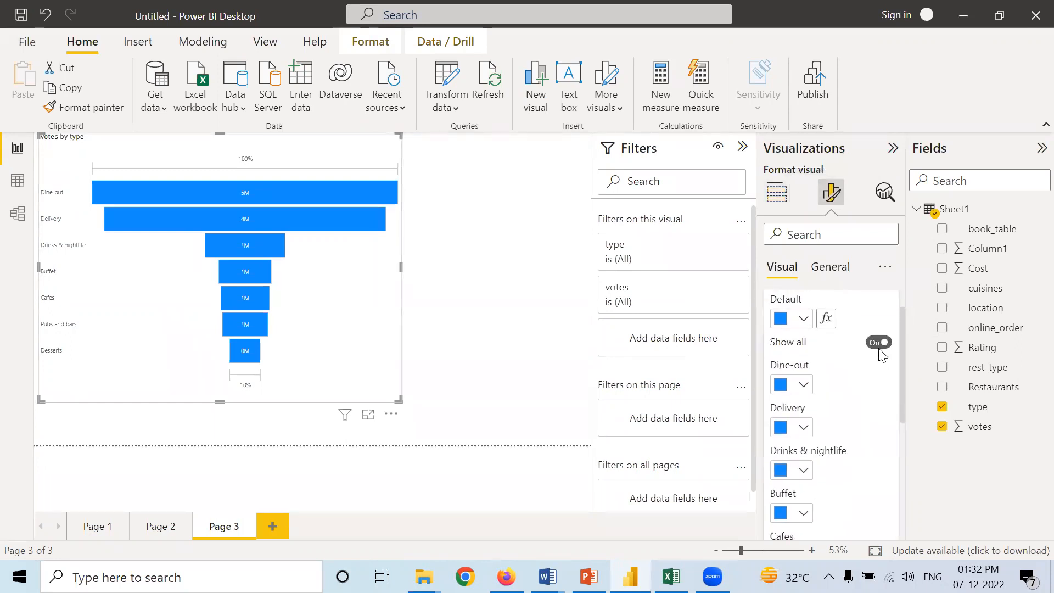
{"action": "scroll", "coordinate": [897, 346], "scroll_direction": "down", "scroll_amount": 3}
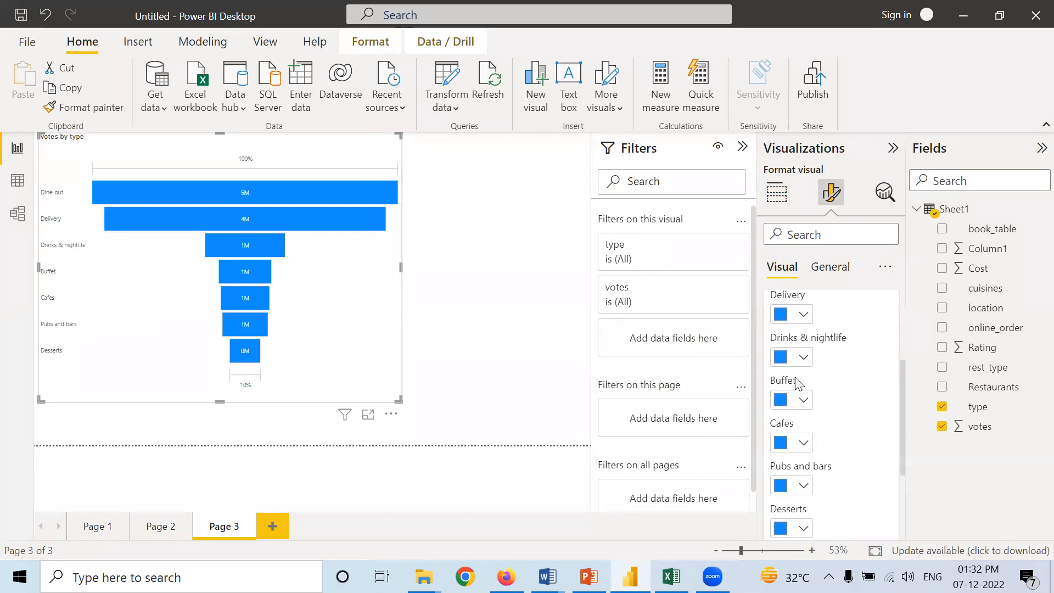
{"action": "scroll", "coordinate": [797, 382], "scroll_direction": "down", "scroll_amount": 3}
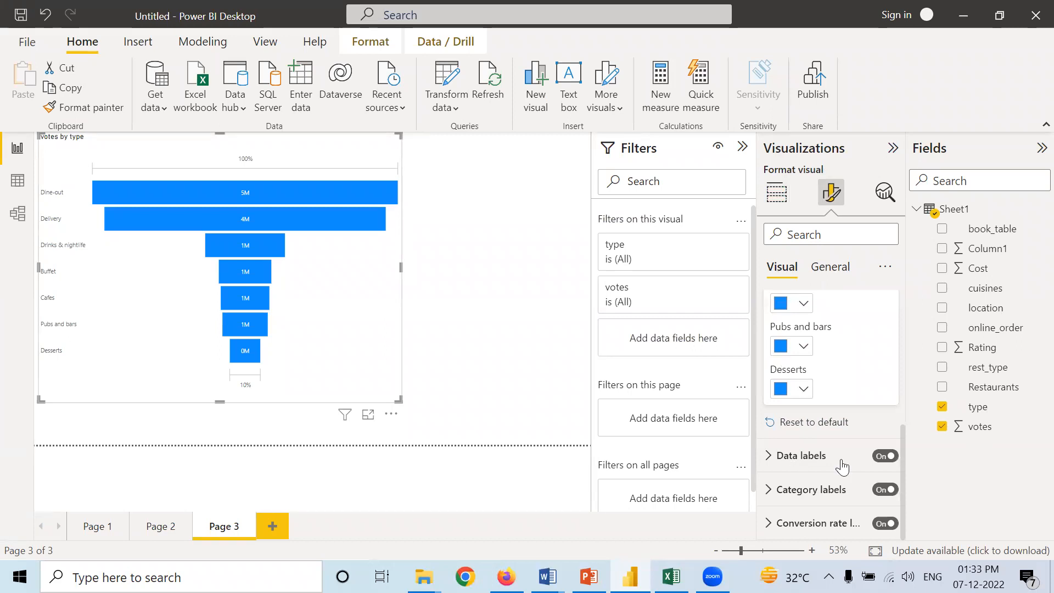
{"action": "scroll", "coordinate": [829, 364], "scroll_direction": "up", "scroll_amount": 5}
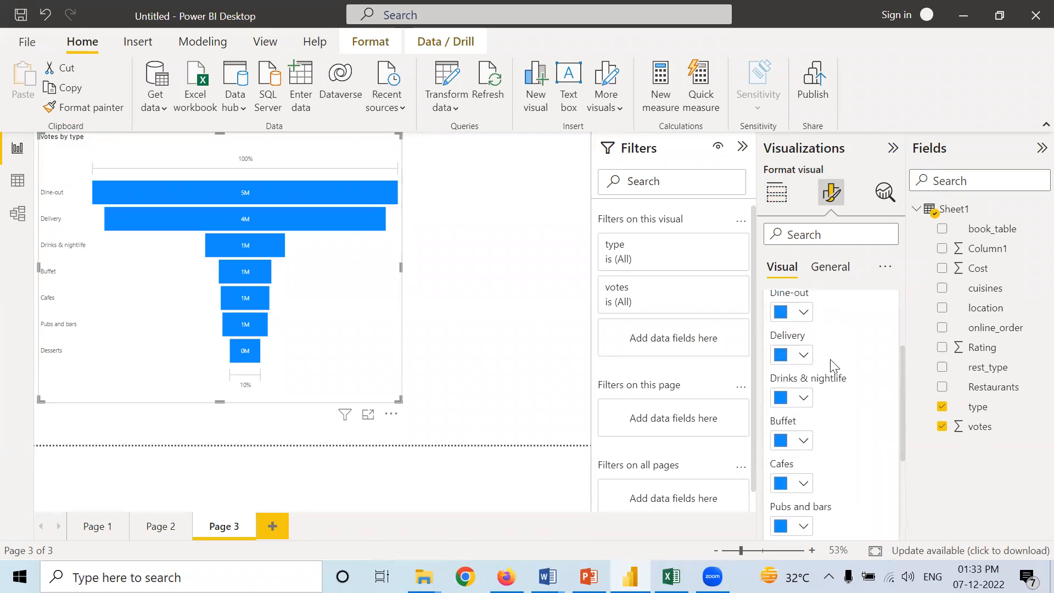
{"action": "left_click", "coordinate": [544, 312]}
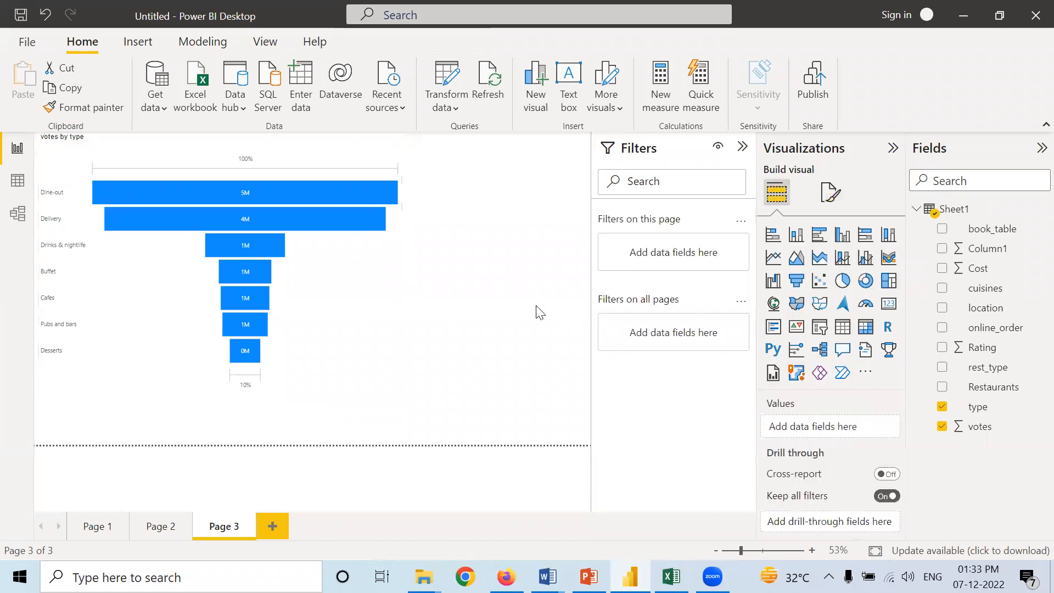
Add a fourth report page and insert a map visual enlarged to about three quarters of the page width
{"action": "left_click", "coordinate": [273, 527]}
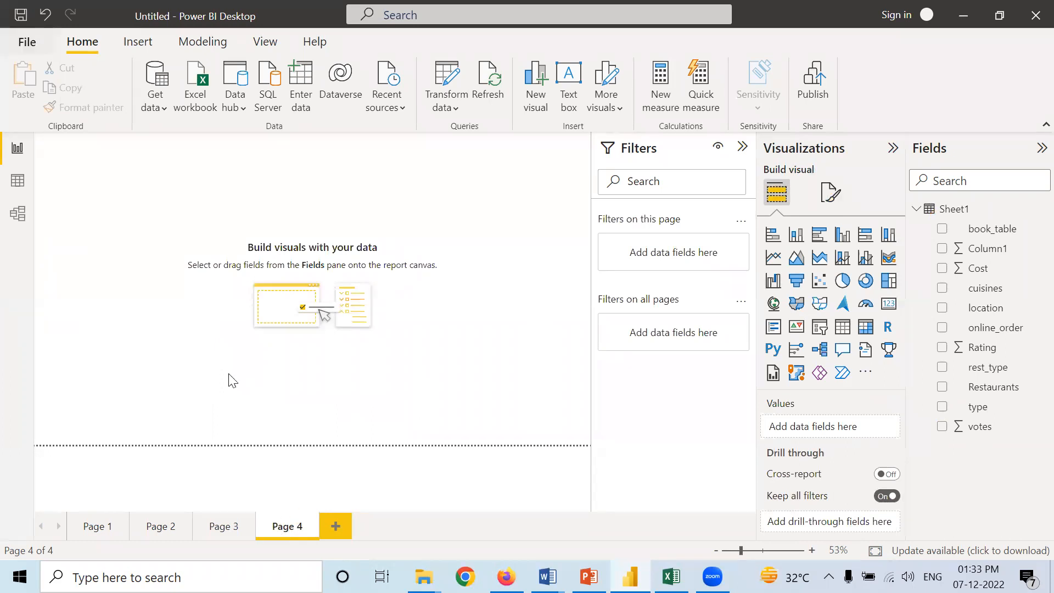
{"action": "left_click", "coordinate": [774, 303]}
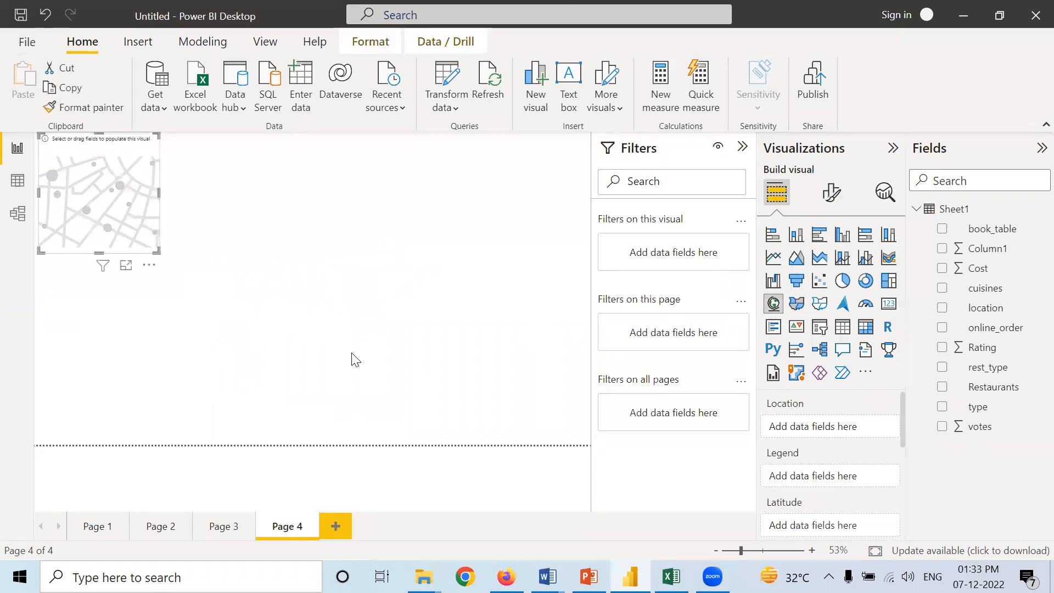
{"action": "left_click_drag", "start_coordinate": [158, 251], "coordinate": [174, 263]}
{"action": "left_click_drag", "start_coordinate": [216, 293], "coordinate": [467, 380]}
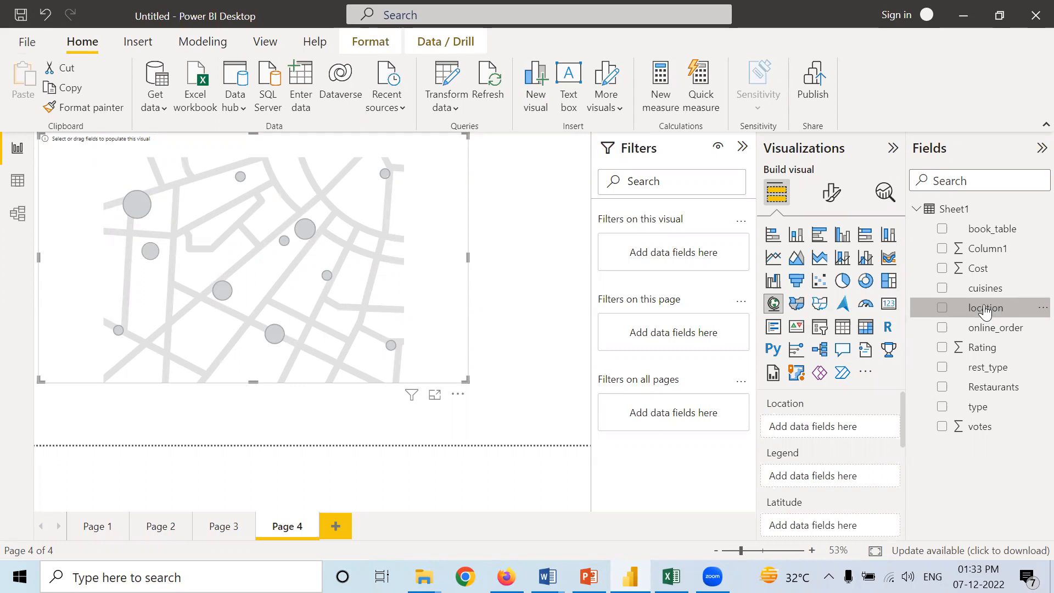
Use location as both the map's location and legend, and votes as its bubble size
{"action": "left_click_drag", "start_coordinate": [986, 311], "coordinate": [836, 432]}
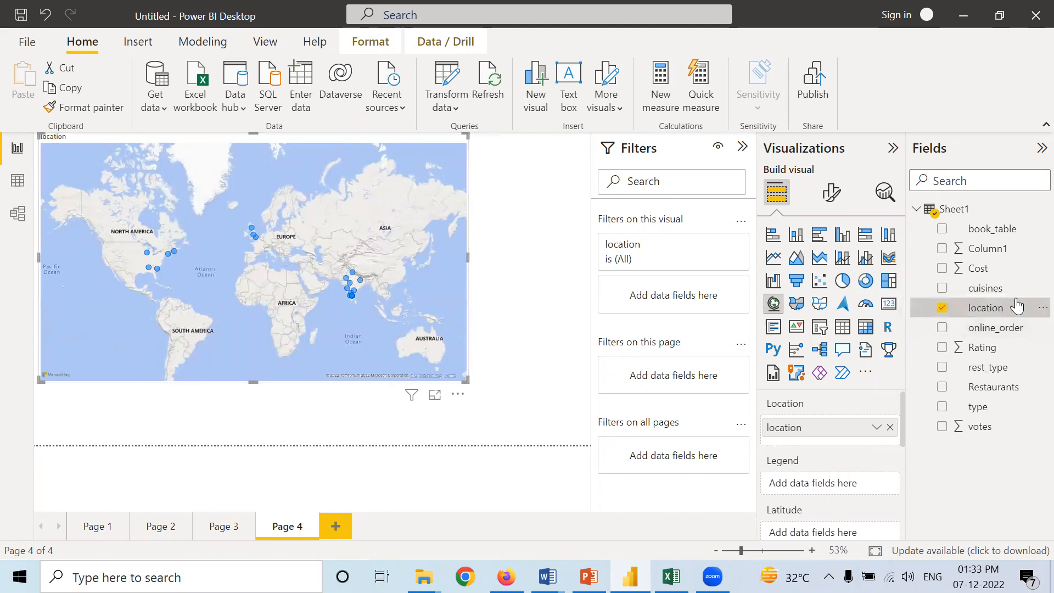
{"action": "left_click_drag", "start_coordinate": [1011, 309], "coordinate": [805, 487]}
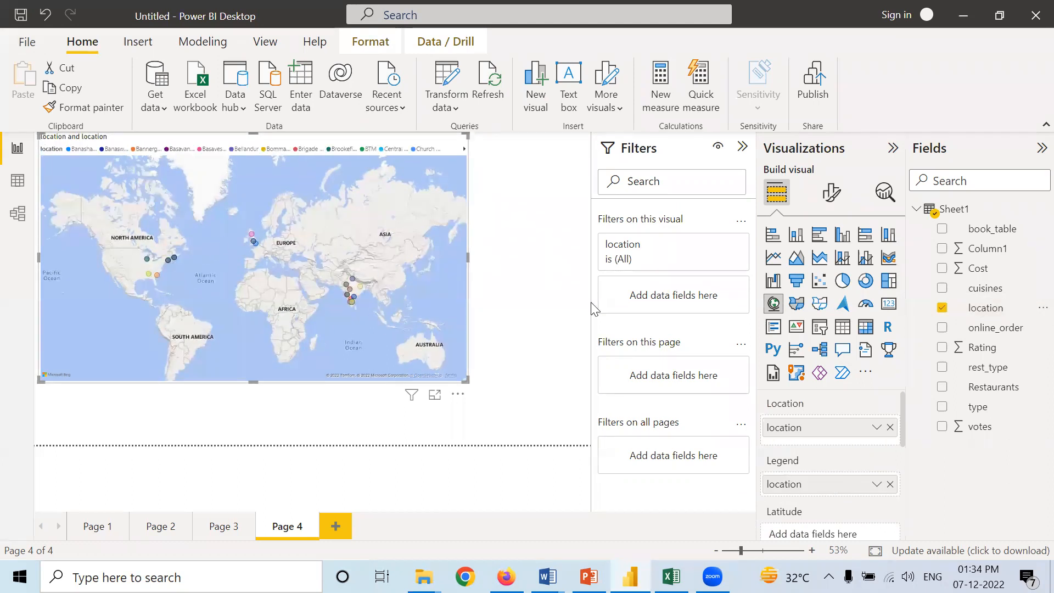
{"action": "left_click_drag", "start_coordinate": [904, 423], "coordinate": [912, 477]}
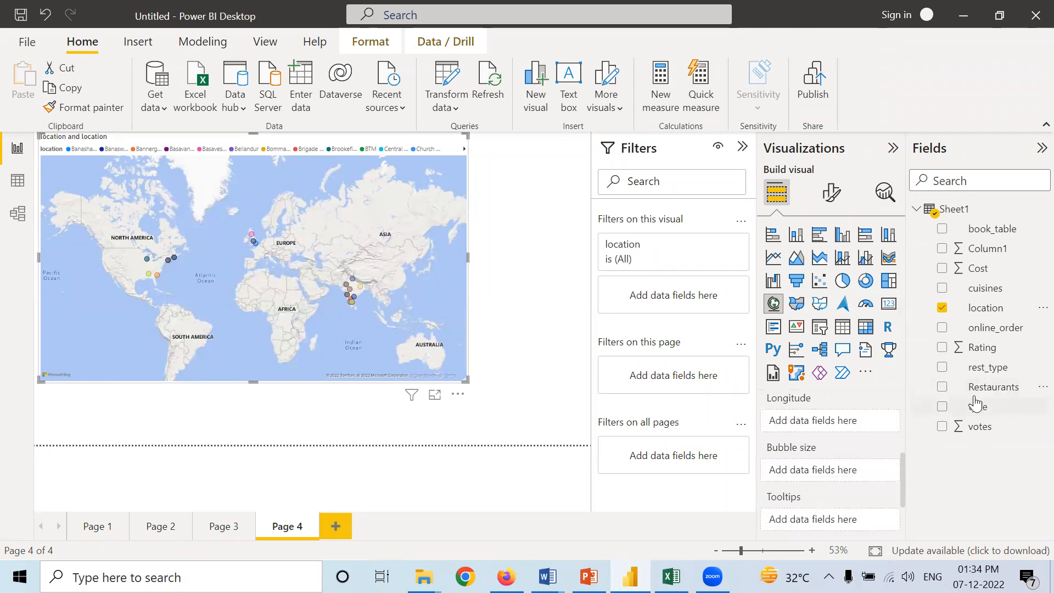
{"action": "left_click", "coordinate": [982, 430]}
{"action": "left_click_drag", "start_coordinate": [982, 434], "coordinate": [827, 477]}
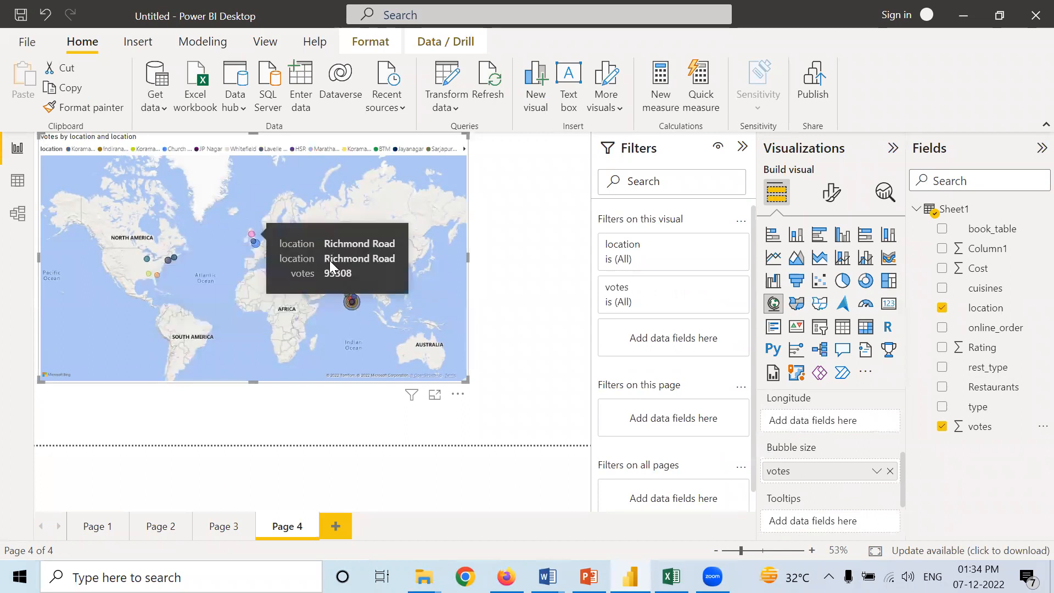
{"action": "mouse_move", "coordinate": [356, 305]}
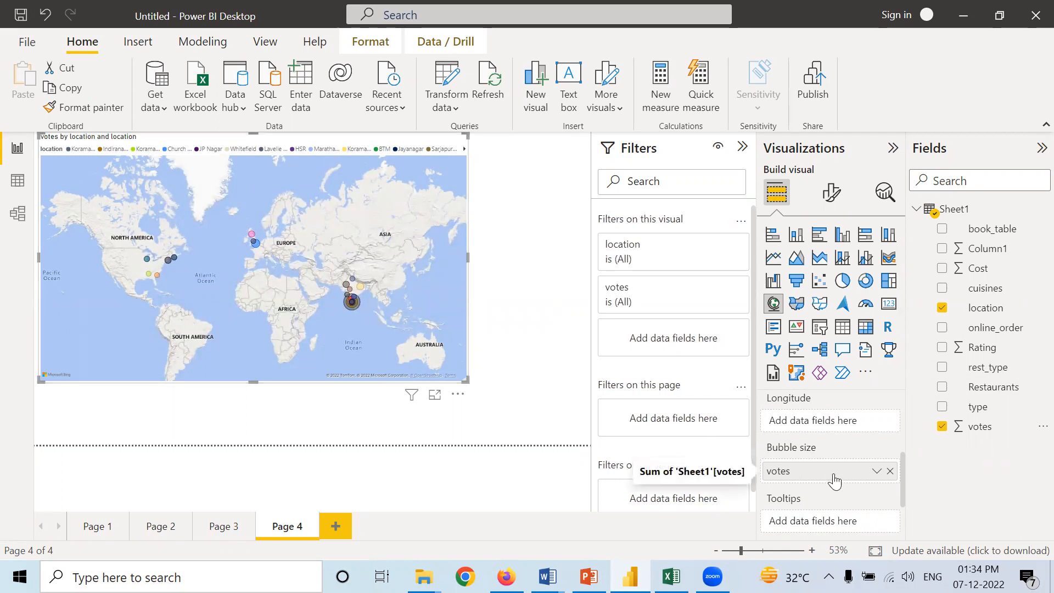
Replace location with type in the map's legend
{"action": "scroll", "coordinate": [834, 480], "scroll_direction": "up", "scroll_amount": 1}
{"action": "scroll", "coordinate": [835, 480], "scroll_direction": "up", "scroll_amount": 1}
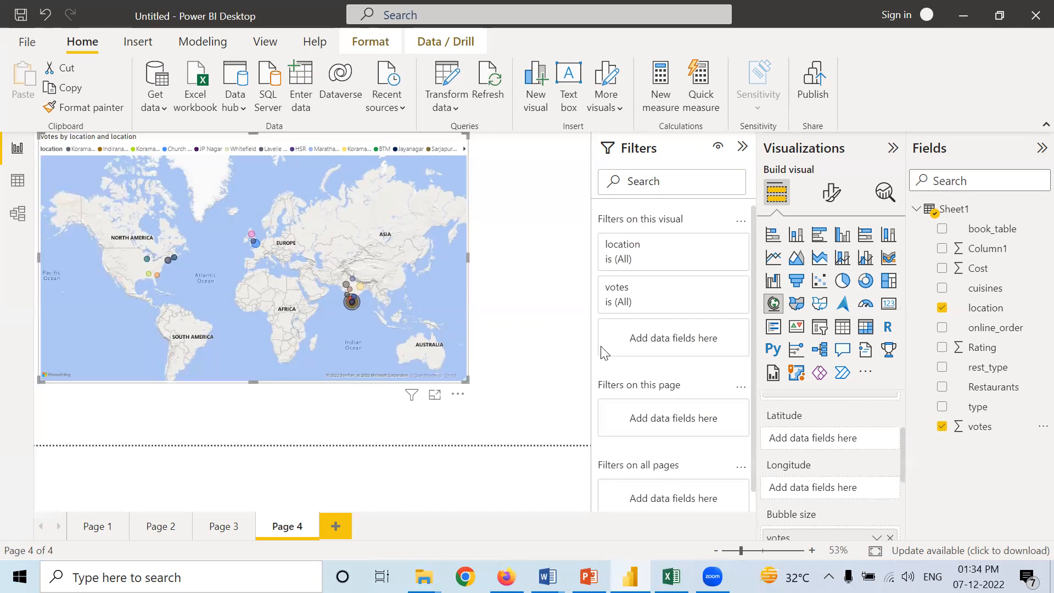
{"action": "scroll", "coordinate": [785, 449], "scroll_direction": "up", "scroll_amount": 2}
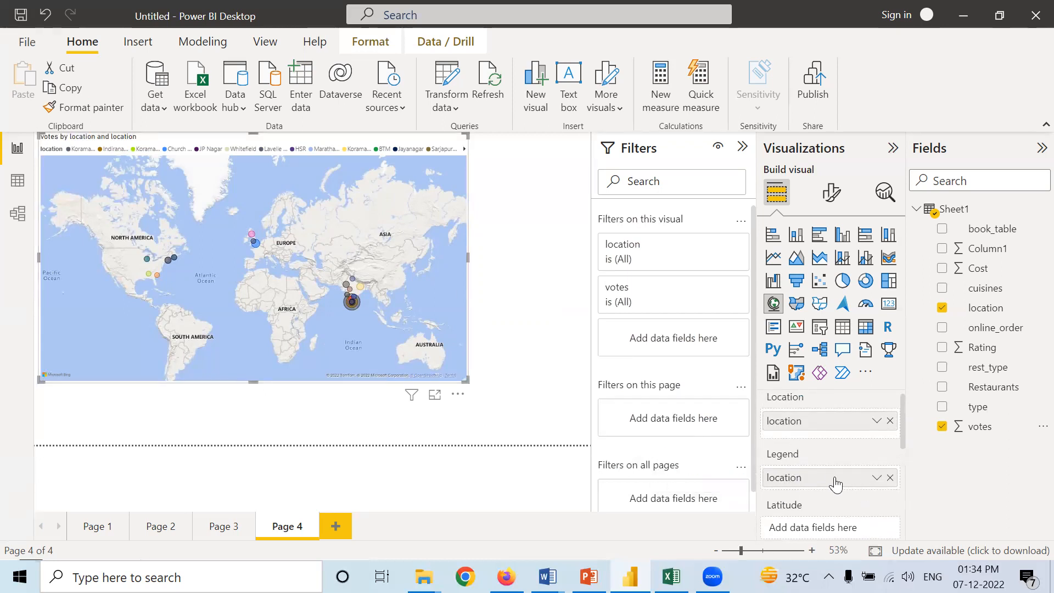
{"action": "left_click", "coordinate": [891, 478]}
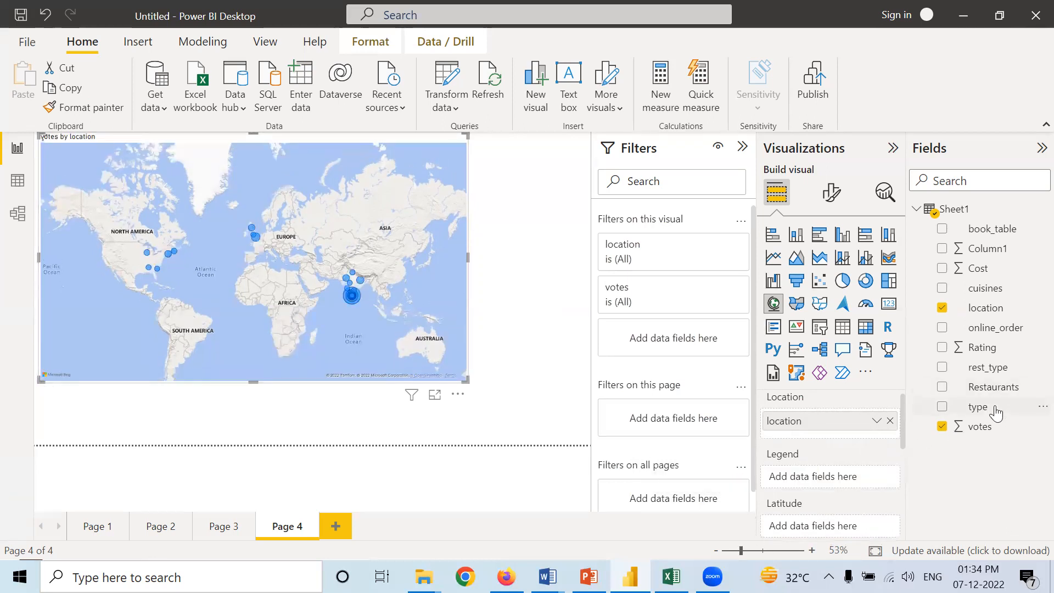
{"action": "left_click_drag", "start_coordinate": [996, 412], "coordinate": [847, 483]}
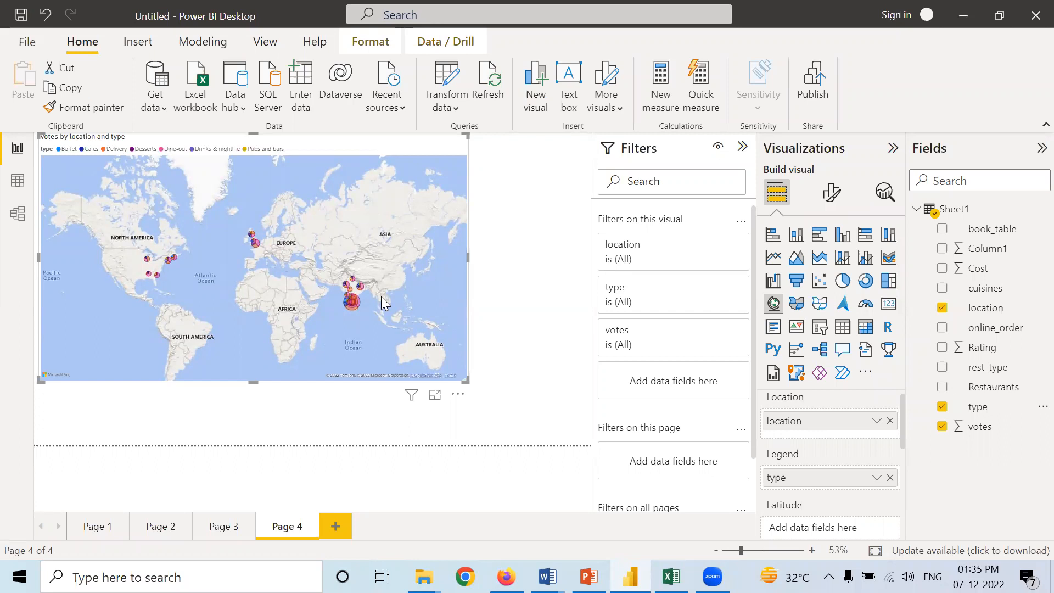
Add a fifth report page and insert a filled map visual
{"action": "left_click", "coordinate": [340, 528]}
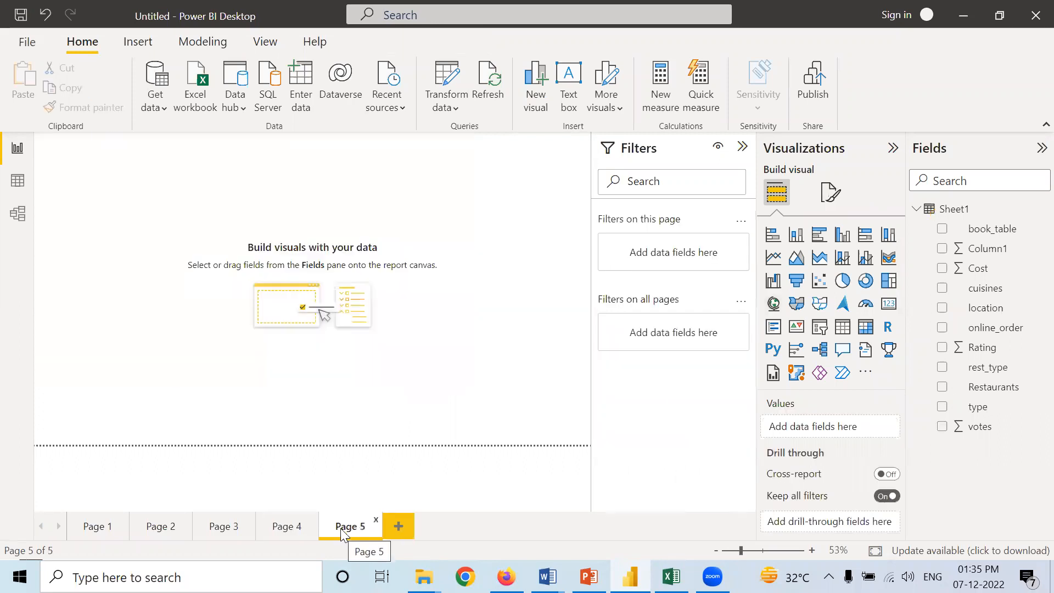
{"action": "left_click", "coordinate": [796, 304]}
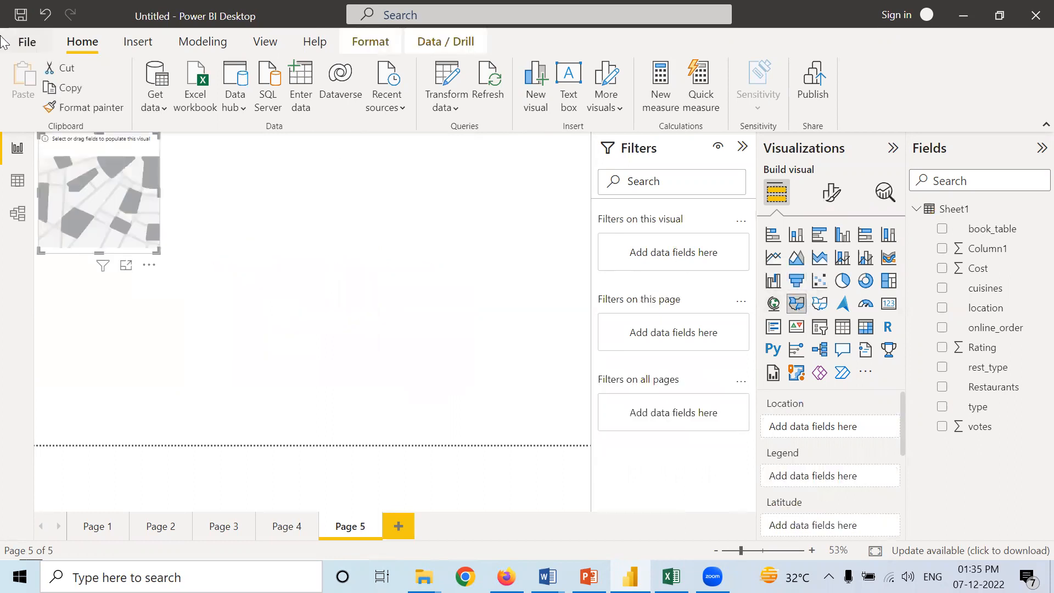
Import Sheet1 from the Indian-States-and-Districts-List Excel workbook in Downloads and open it for transformation in the Power Query Editor
{"action": "left_click", "coordinate": [157, 102]}
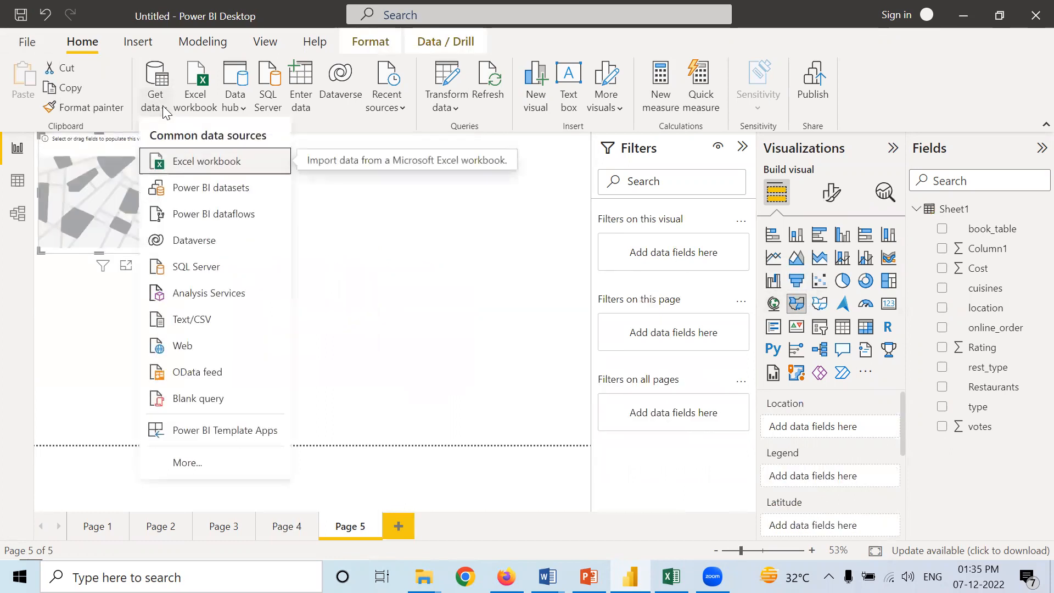
{"action": "left_click", "coordinate": [207, 164]}
{"action": "scroll", "coordinate": [275, 306], "scroll_direction": "down", "scroll_amount": 5}
{"action": "scroll", "coordinate": [275, 306], "scroll_direction": "down", "scroll_amount": 3}
{"action": "scroll", "coordinate": [274, 306], "scroll_direction": "down", "scroll_amount": 5}
{"action": "scroll", "coordinate": [274, 304], "scroll_direction": "up", "scroll_amount": 5}
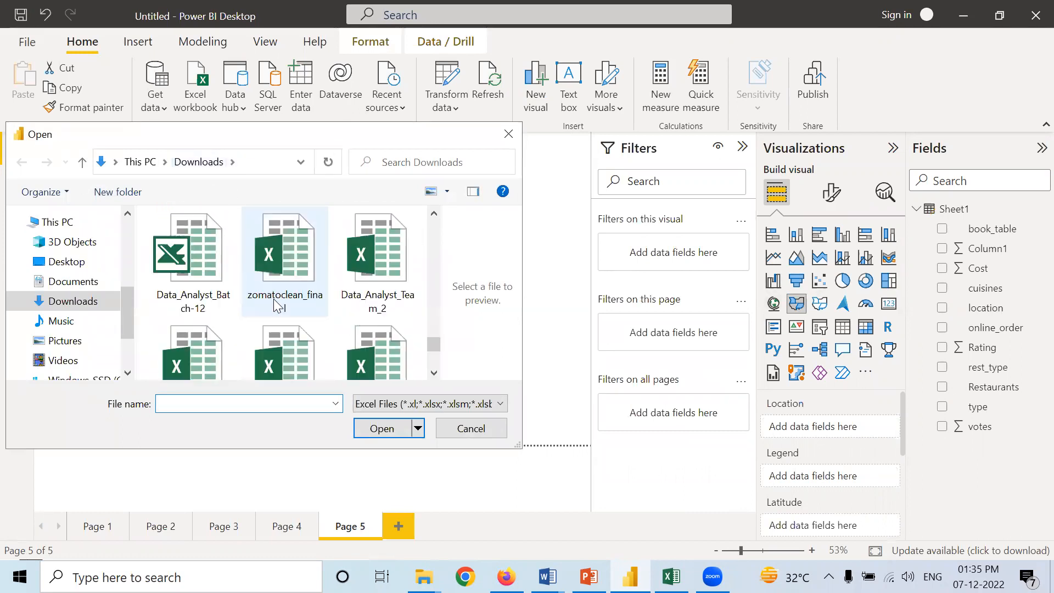
{"action": "scroll", "coordinate": [274, 306], "scroll_direction": "down", "scroll_amount": 5}
{"action": "scroll", "coordinate": [275, 306], "scroll_direction": "up", "scroll_amount": 1}
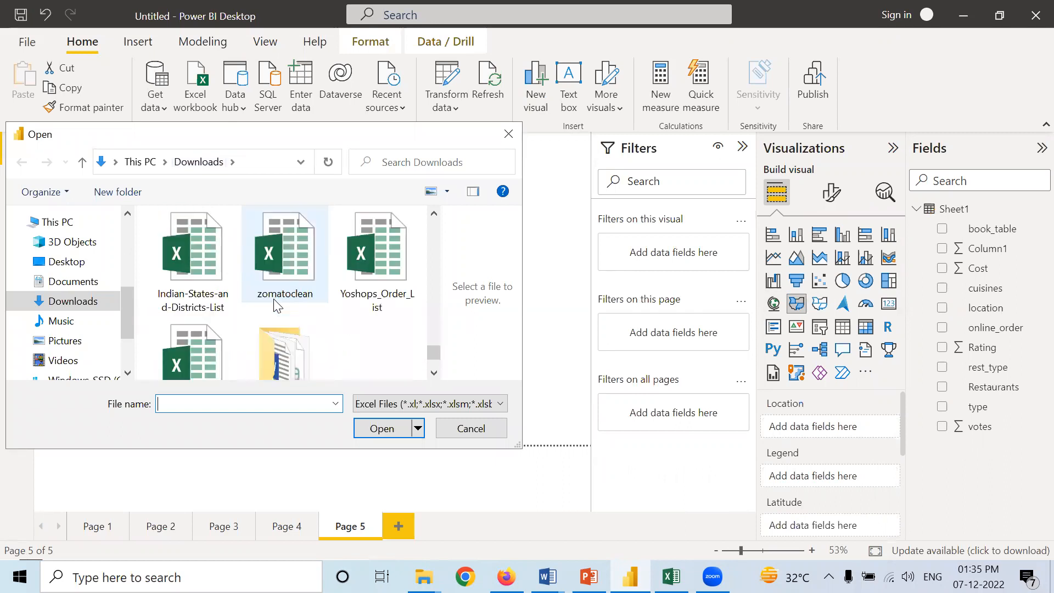
{"action": "left_click", "coordinate": [211, 256]}
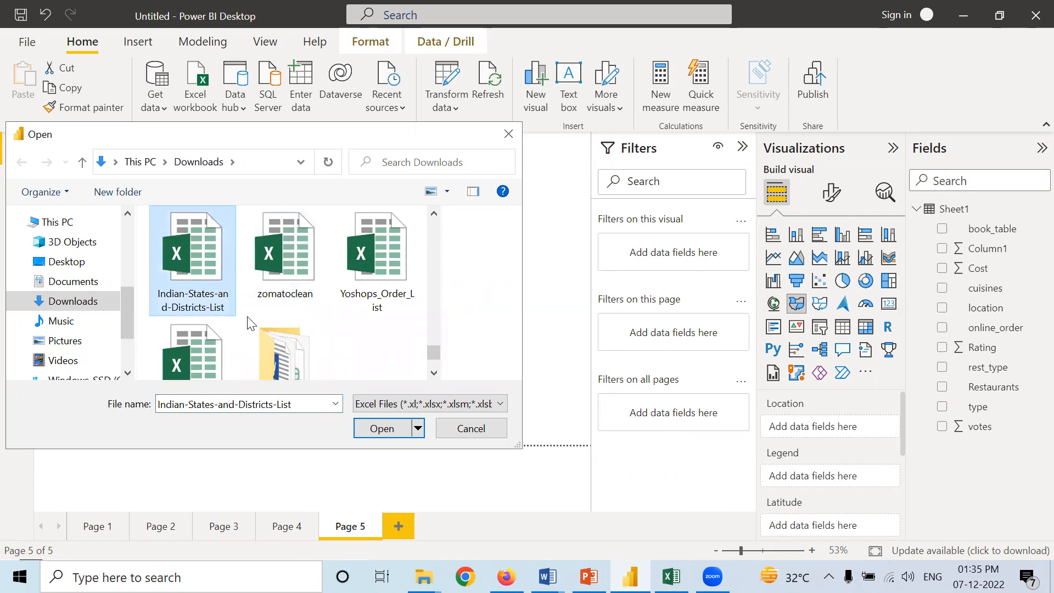
{"action": "left_click", "coordinate": [379, 429]}
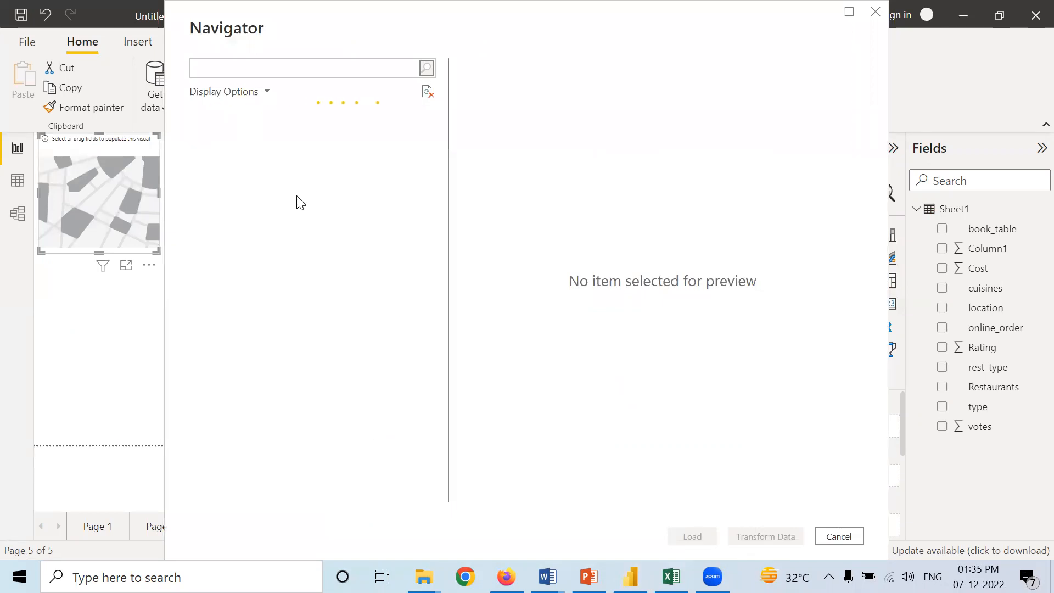
{"action": "left_click", "coordinate": [215, 138]}
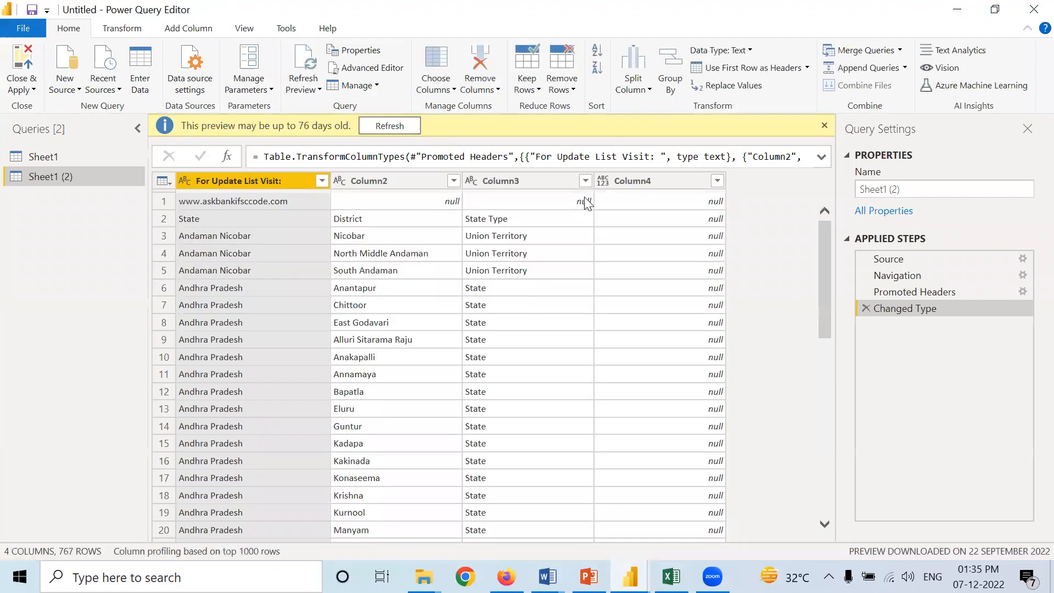
Remove Column4 from the Sheet1 (2) query
{"action": "left_click", "coordinate": [654, 184]}
{"action": "right_click", "coordinate": [654, 185]}
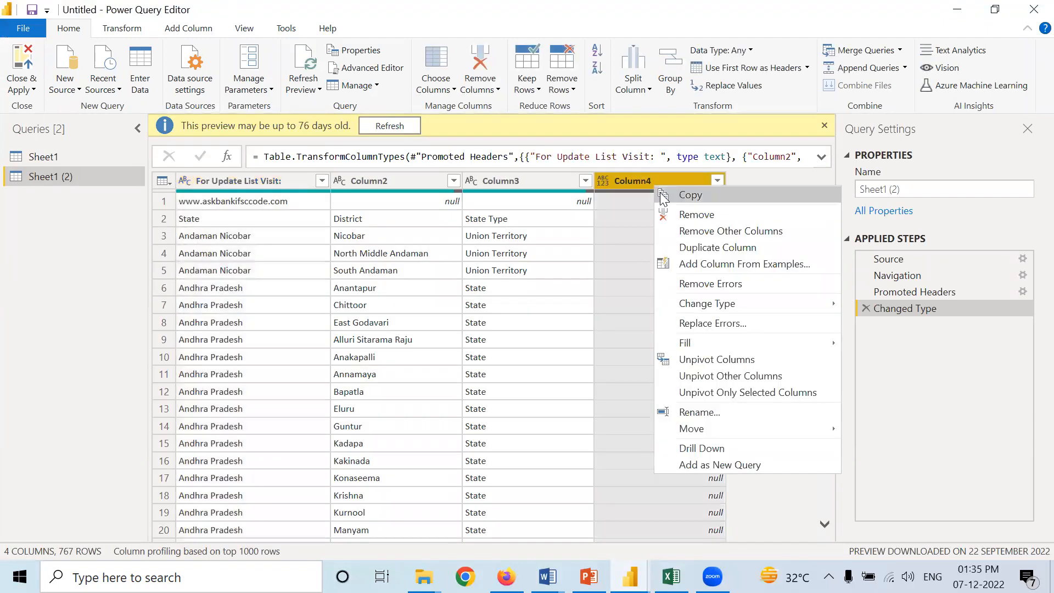
{"action": "left_click", "coordinate": [681, 214]}
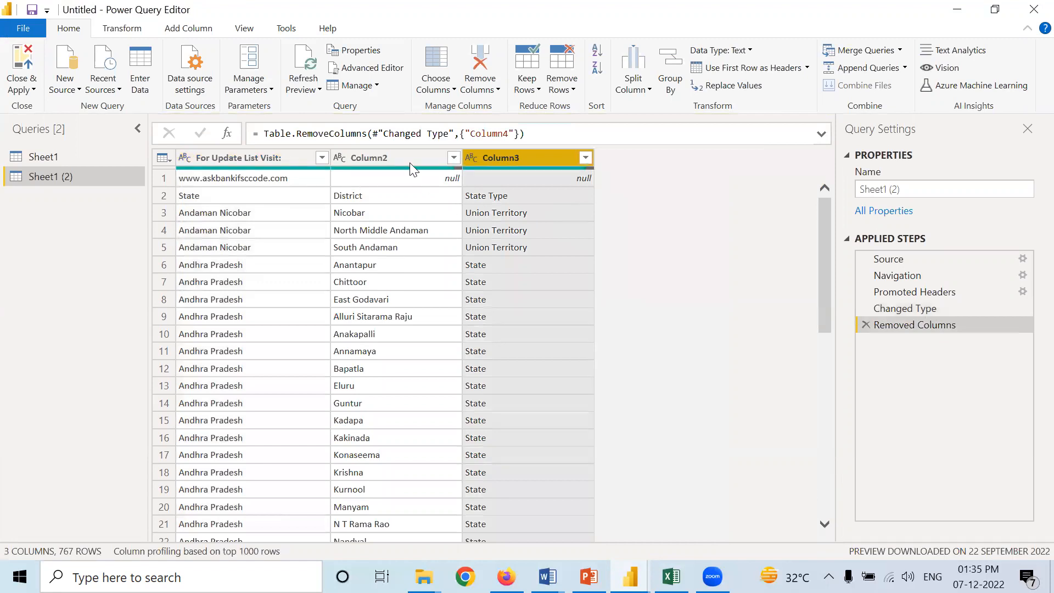
Remove the top 1 row of the Sheet1 (2) query and use the first remaining row as headers
{"action": "left_click", "coordinate": [568, 85]}
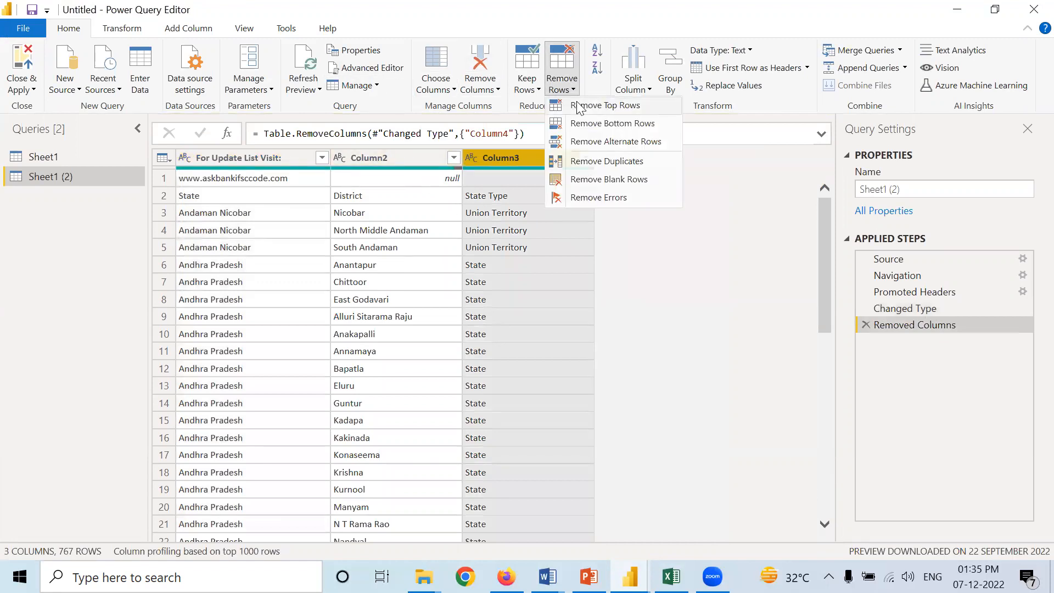
{"action": "left_click", "coordinate": [578, 106]}
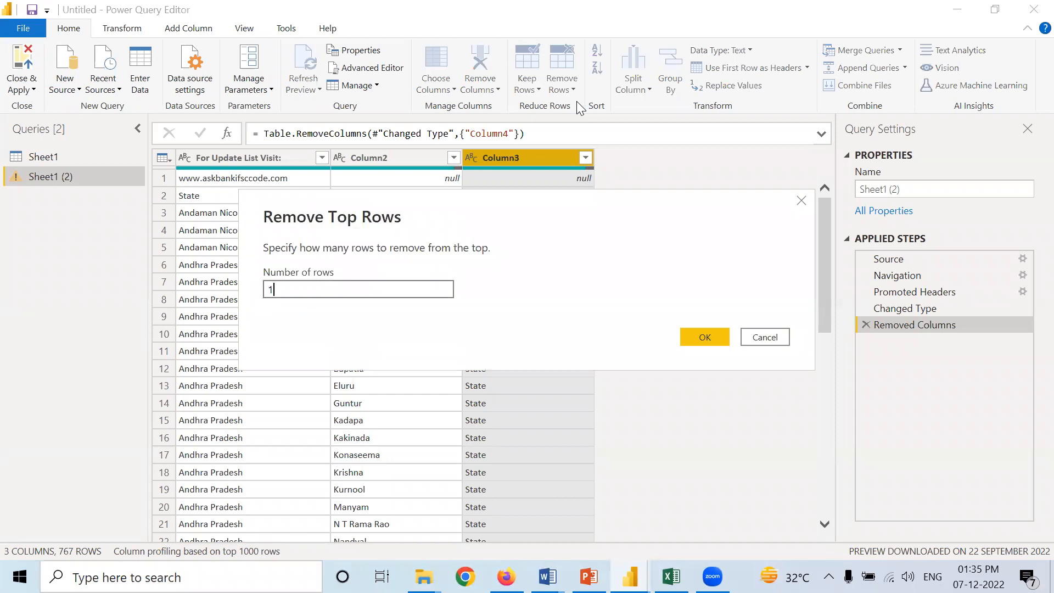
{"action": "left_click", "coordinate": [716, 340]}
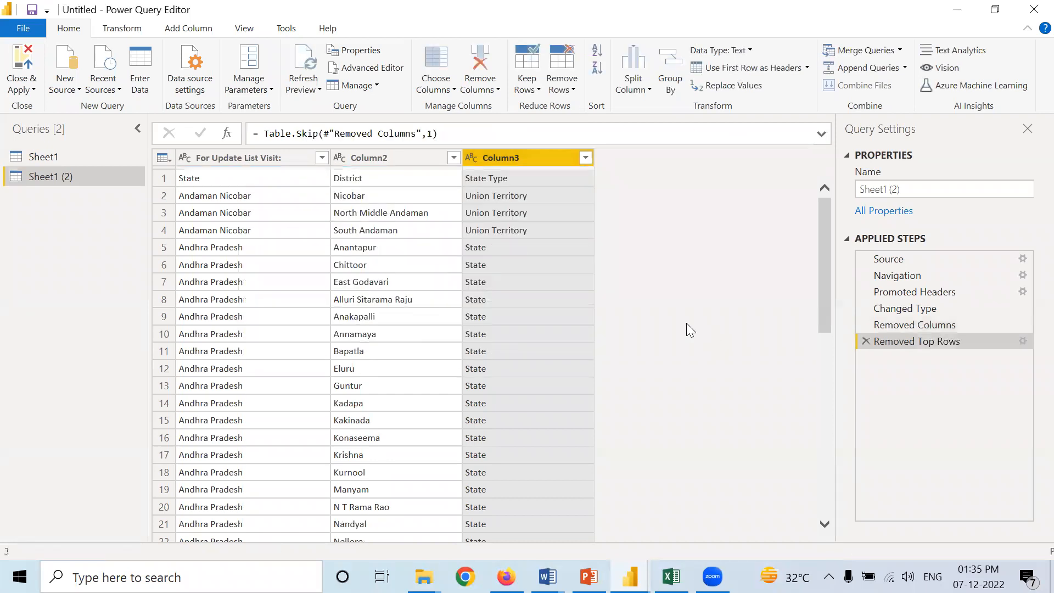
{"action": "left_click", "coordinate": [734, 69]}
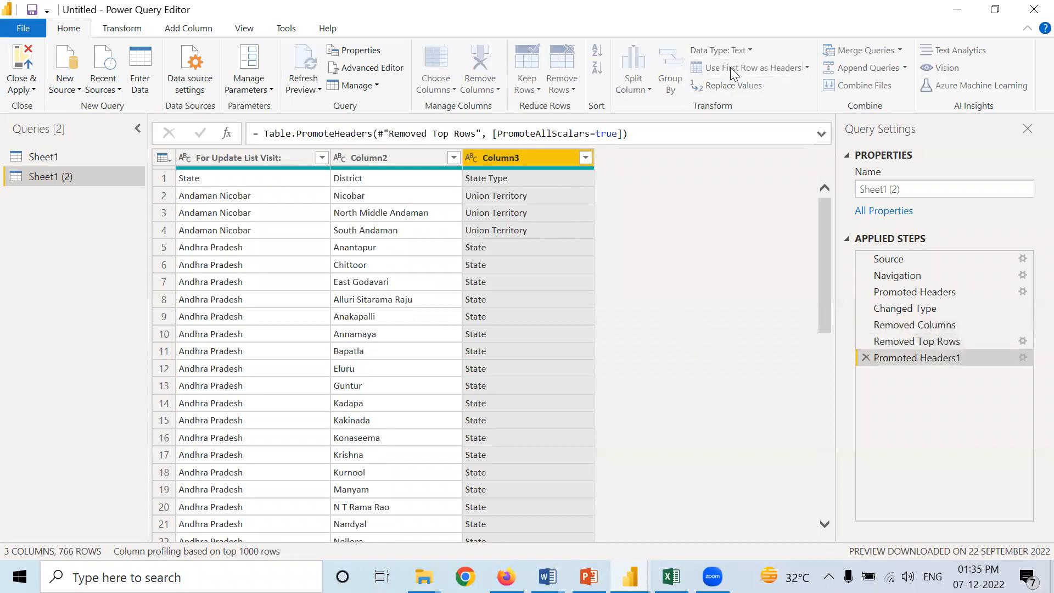
Remove blank rows and error rows from the Sheet1 (2) query, and apply the changes to the report
{"action": "left_click", "coordinate": [573, 97]}
{"action": "left_click", "coordinate": [593, 179]}
{"action": "left_click", "coordinate": [571, 97]}
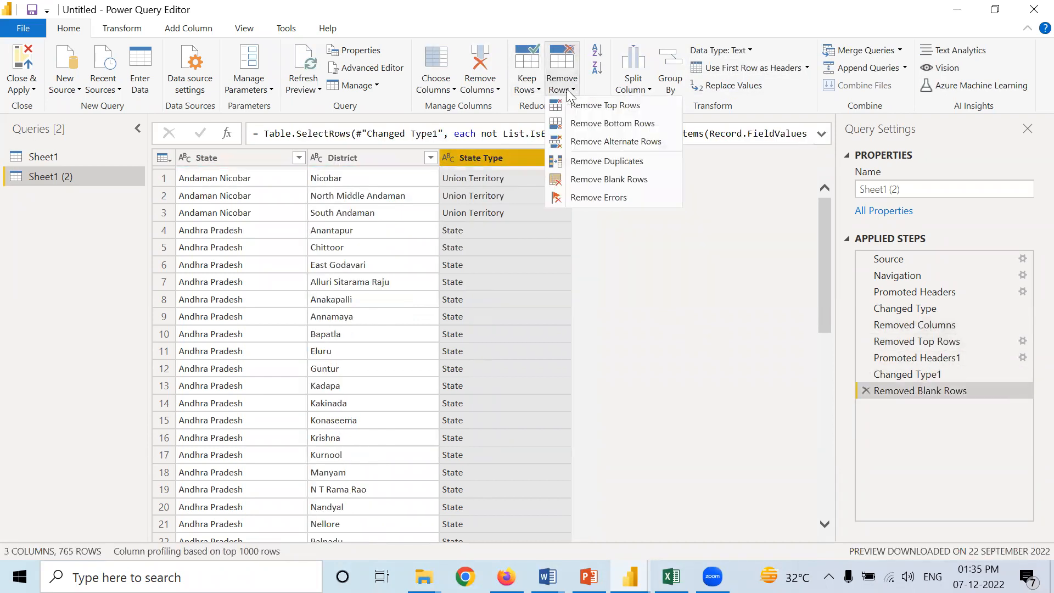
{"action": "left_click", "coordinate": [598, 197]}
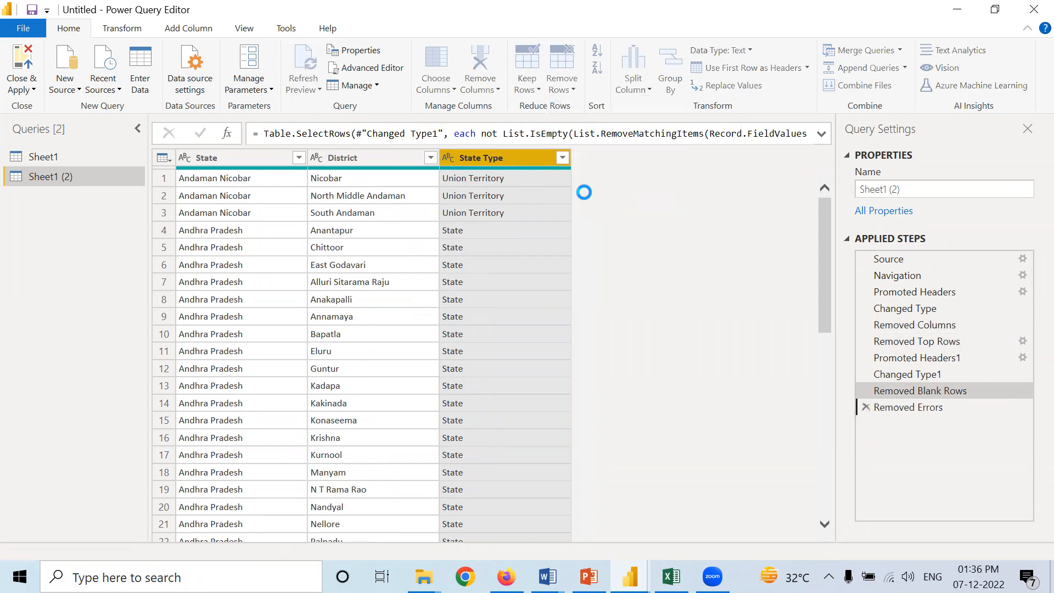
{"action": "left_click", "coordinate": [13, 61]}
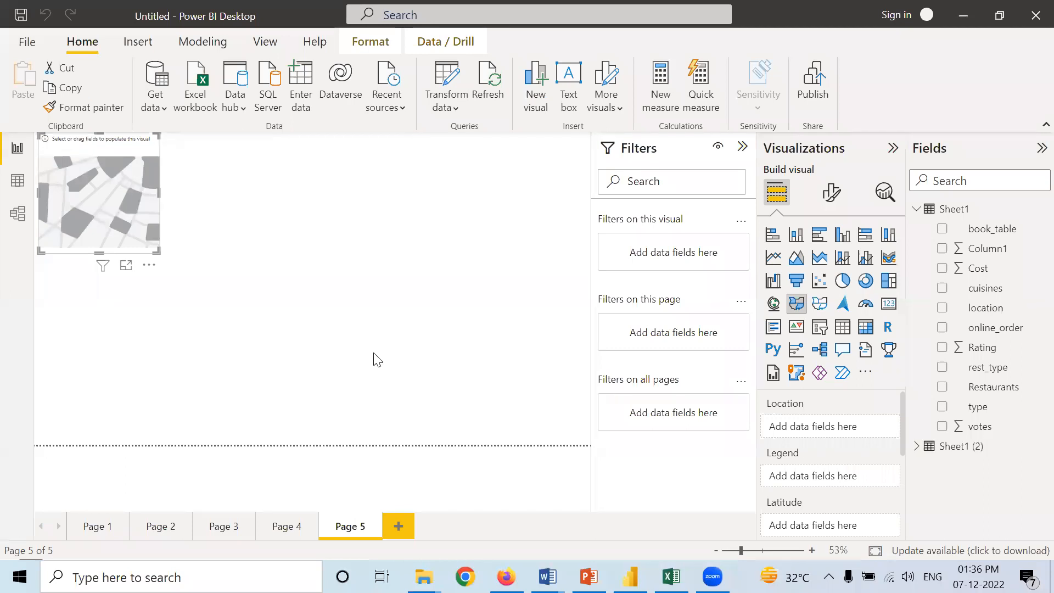
Use State from Sheet1 (2) as the filled map's location and legend, and enlarge it to about 55% of the page width
{"action": "left_click", "coordinate": [918, 447]}
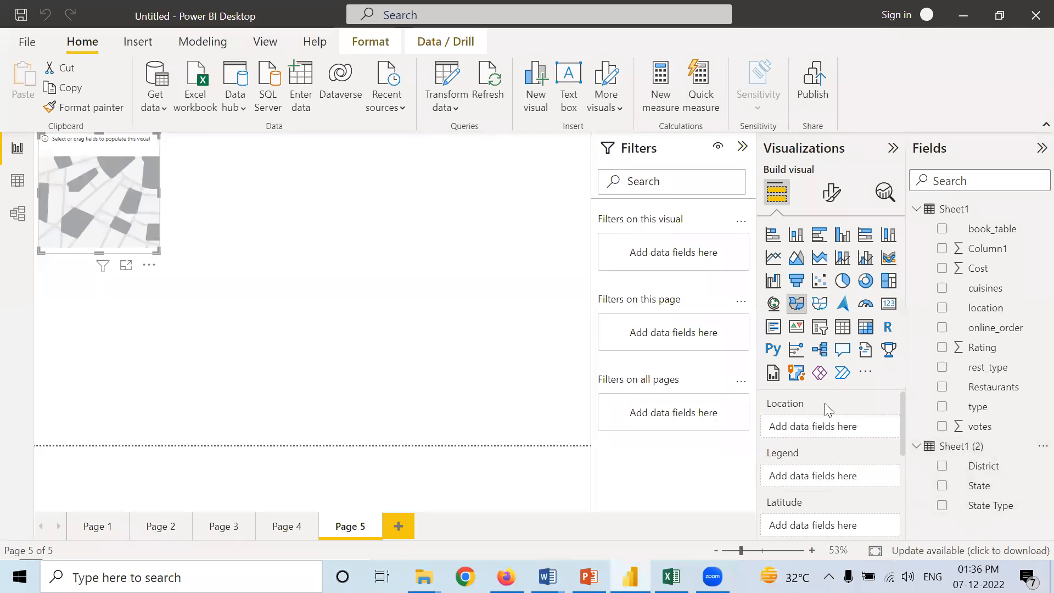
{"action": "left_click_drag", "start_coordinate": [158, 252], "coordinate": [242, 331]}
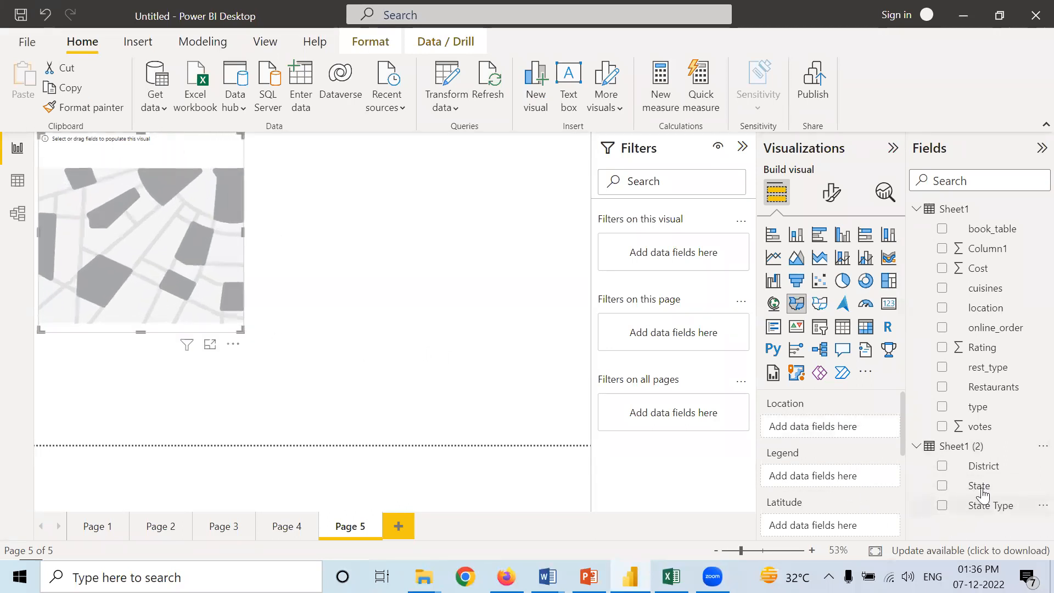
{"action": "left_click_drag", "start_coordinate": [982, 492], "coordinate": [832, 456]}
{"action": "left_click_drag", "start_coordinate": [967, 486], "coordinate": [832, 487]}
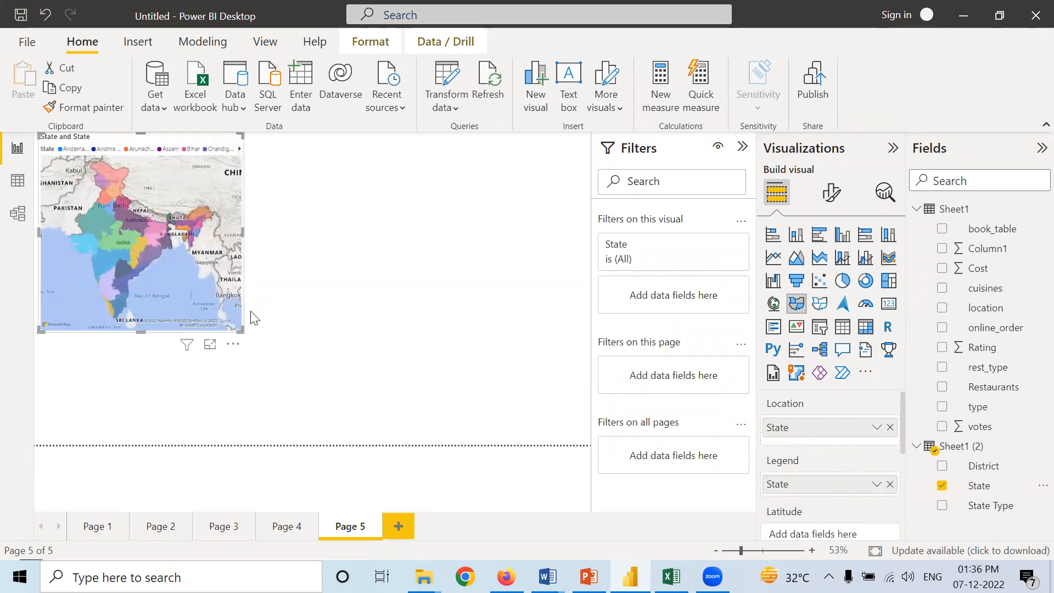
{"action": "left_click_drag", "start_coordinate": [241, 330], "coordinate": [270, 351]}
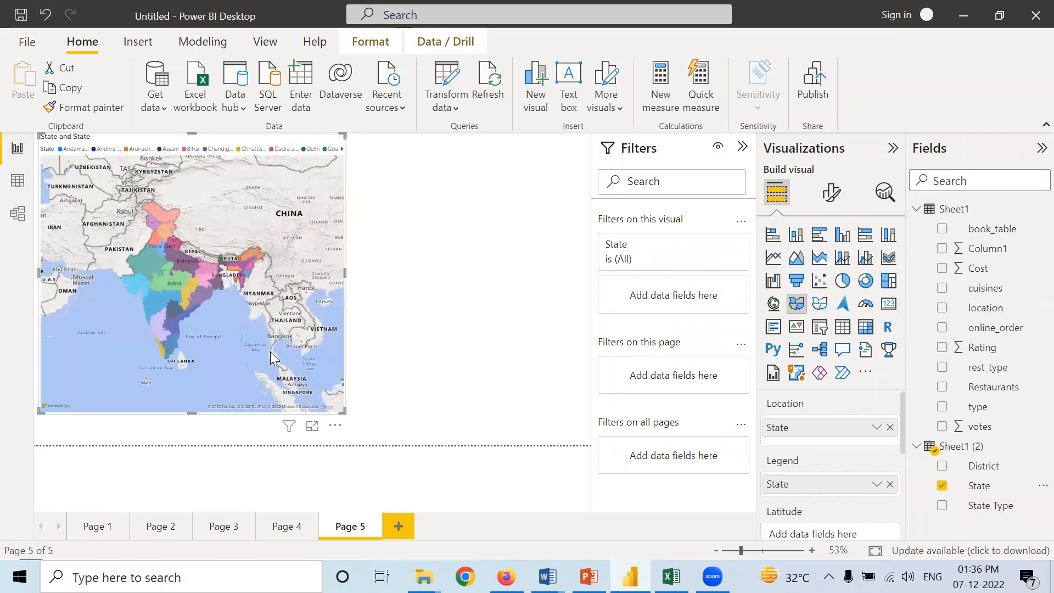
{"action": "left_click", "coordinate": [428, 290]}
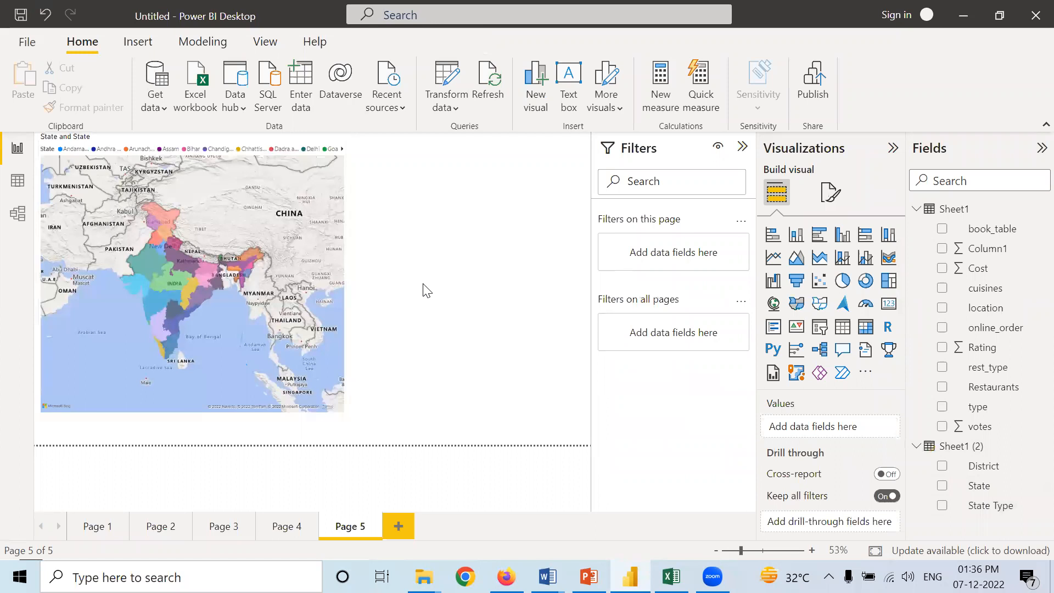
Add a sixth report page and insert a line chart enlarged to about 40% of the page width
{"action": "left_click", "coordinate": [398, 526]}
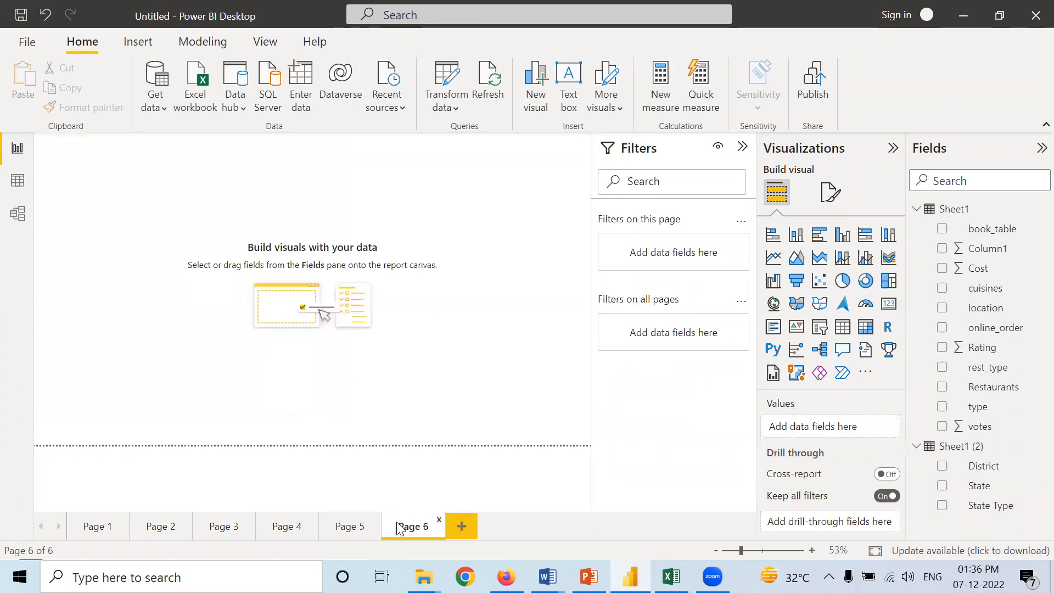
{"action": "left_click", "coordinate": [774, 257]}
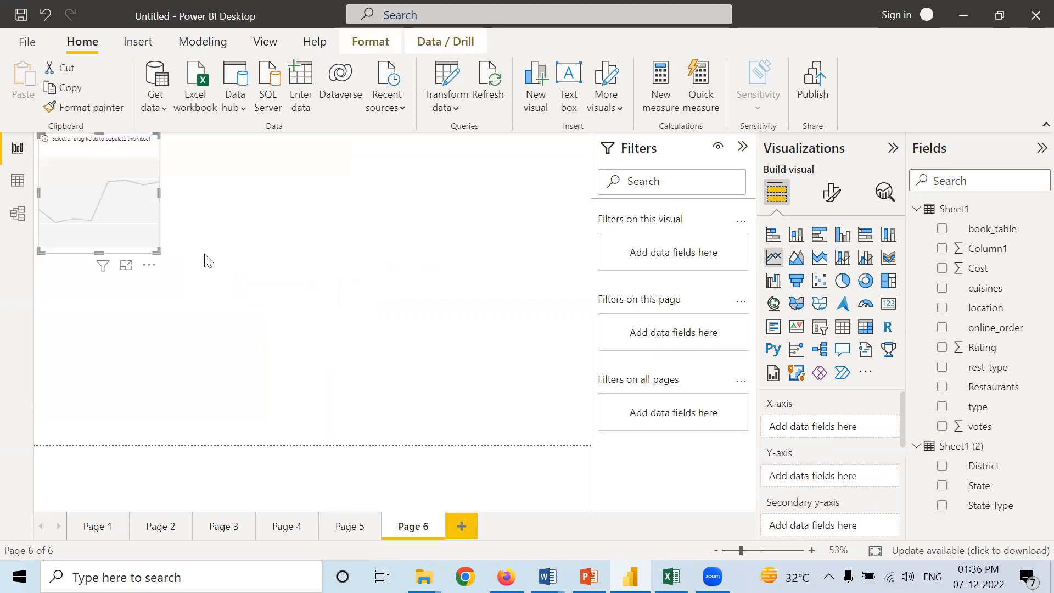
{"action": "left_click_drag", "start_coordinate": [157, 251], "coordinate": [253, 323]}
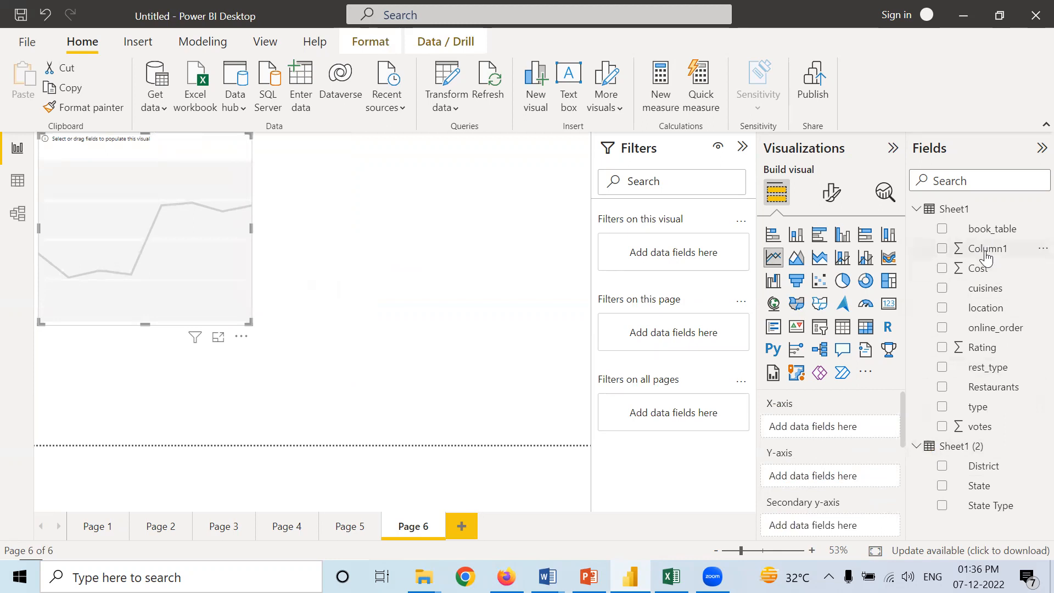
Use Restaurants as the line chart's X-axis and votes as its Y-axis, enlarge it slightly and deselect it
{"action": "left_click_drag", "start_coordinate": [984, 387], "coordinate": [842, 432]}
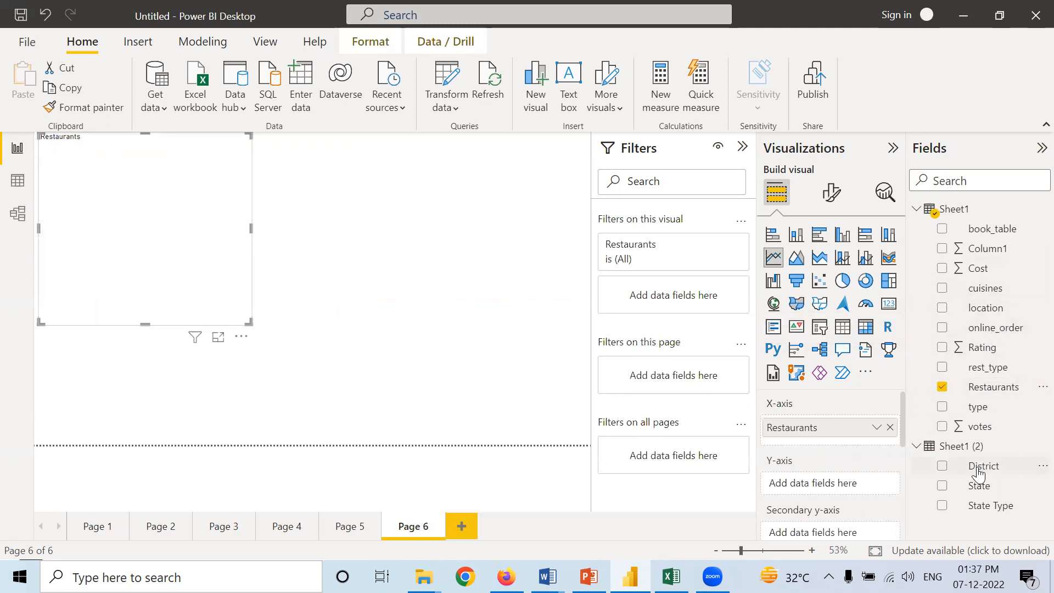
{"action": "left_click_drag", "start_coordinate": [980, 426], "coordinate": [835, 484]}
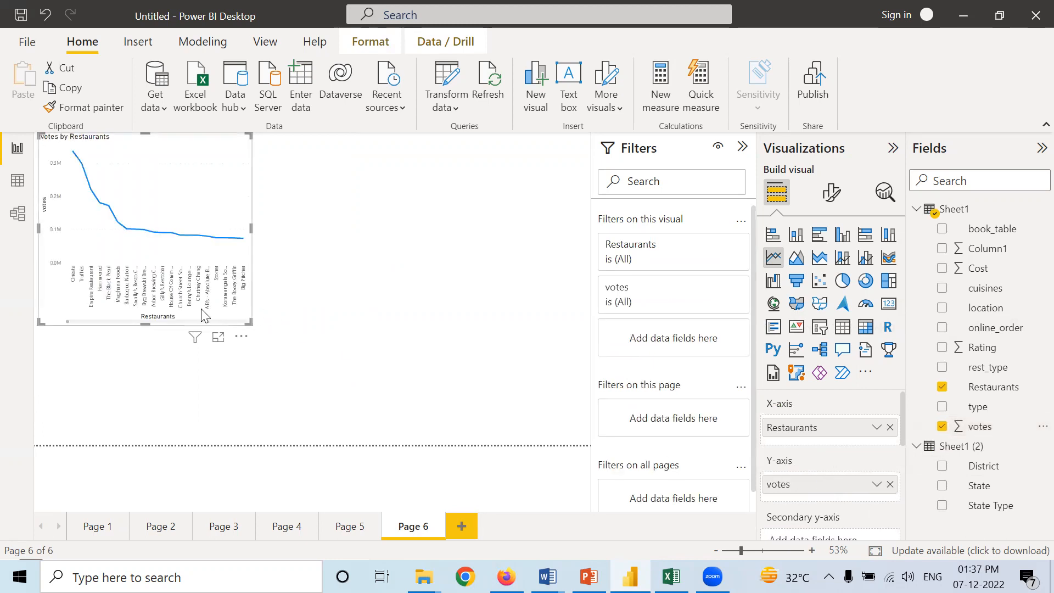
{"action": "left_click_drag", "start_coordinate": [251, 324], "coordinate": [268, 339]}
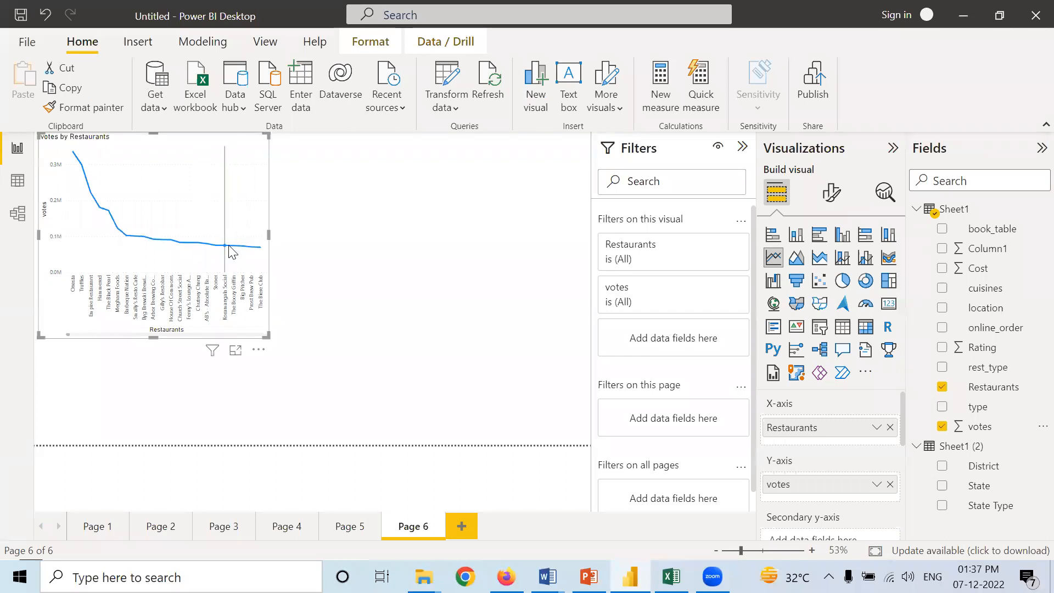
{"action": "mouse_move", "coordinate": [225, 254]}
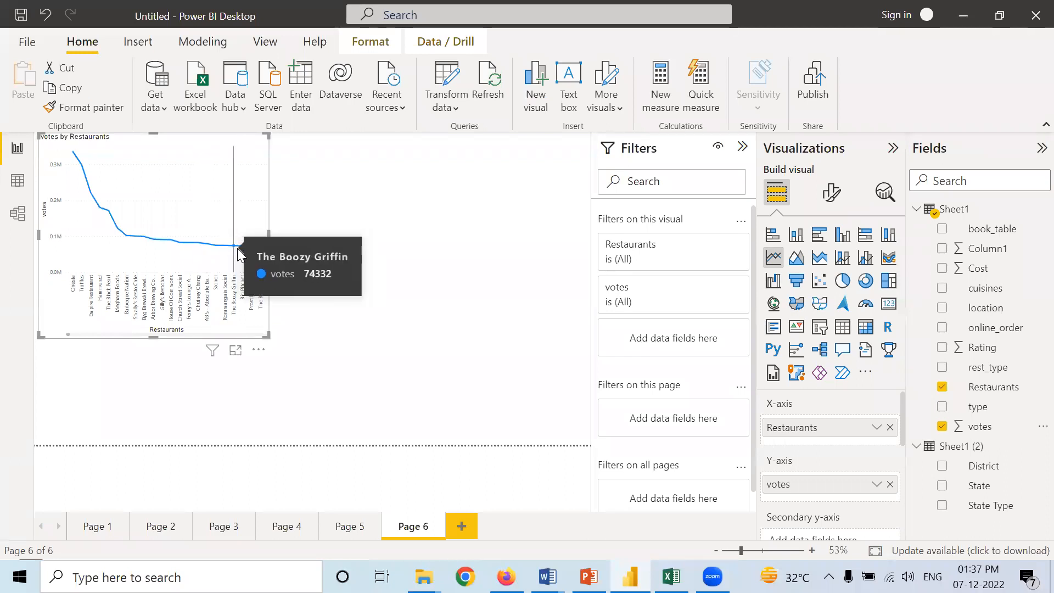
{"action": "left_click", "coordinate": [445, 262]}
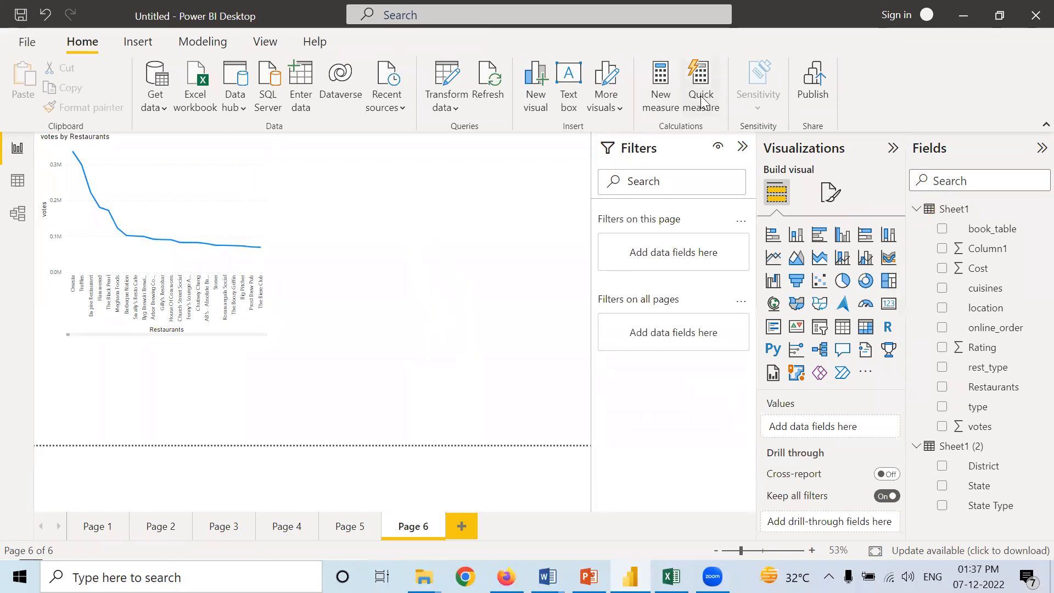
Insert a text box below the line chart
{"action": "left_click", "coordinate": [573, 76]}
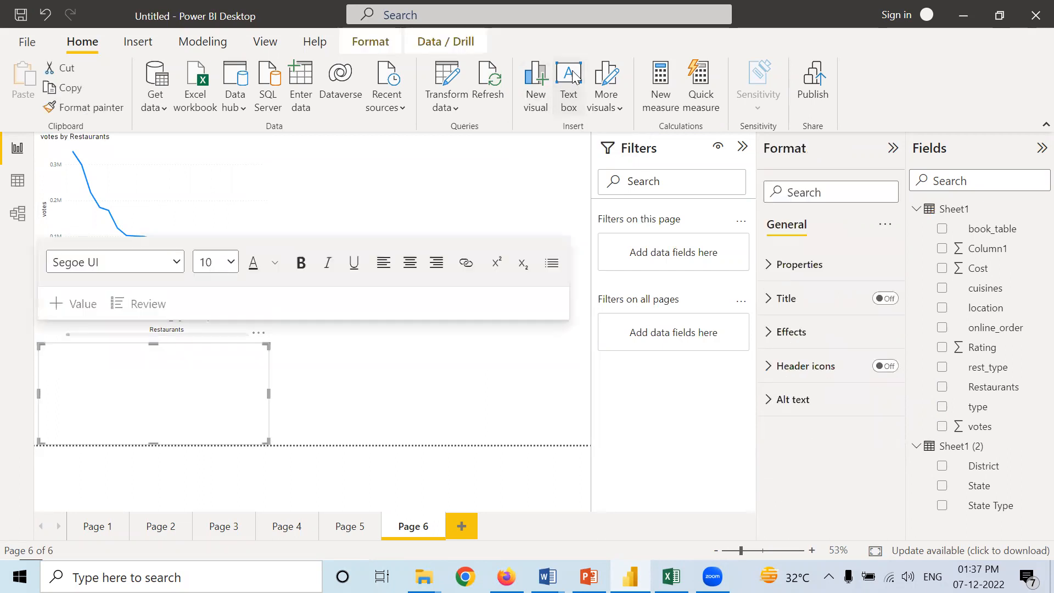